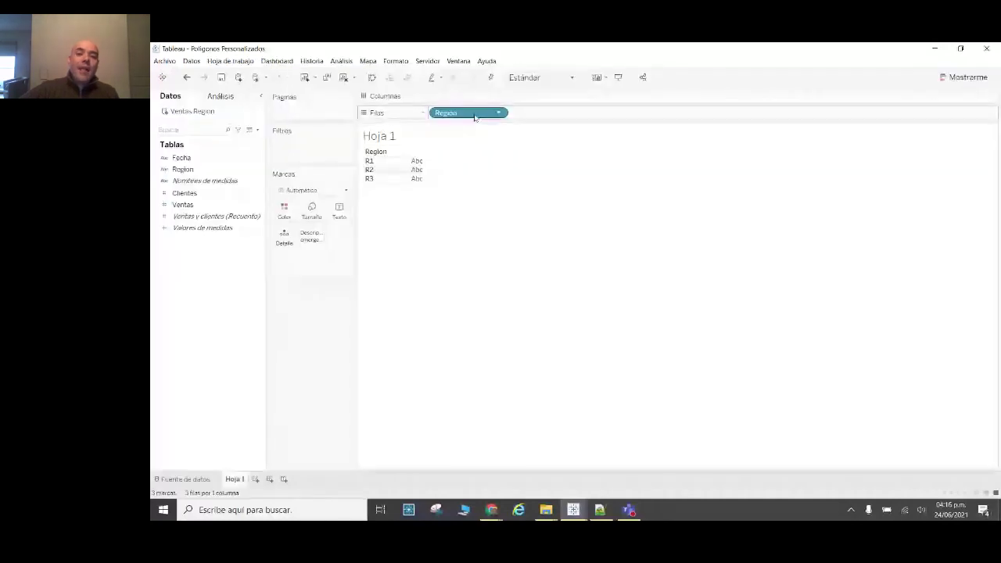
# - Remove Region from the rows of Hoja 1 and switch to Google Maps in Chrome
pyautogui.moveTo(468, 112); pyautogui.dragTo(315, 344)
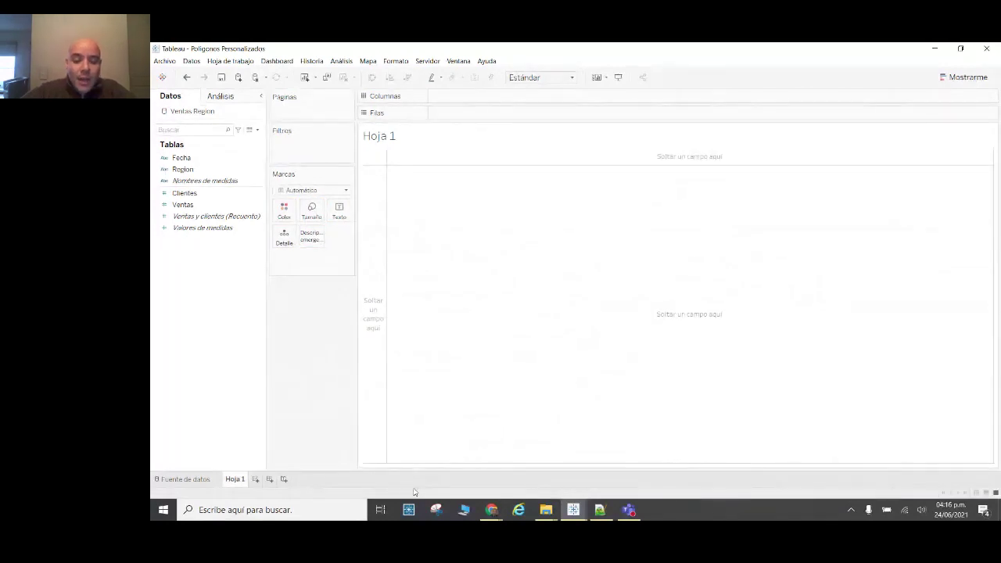
pyautogui.click(486, 513)
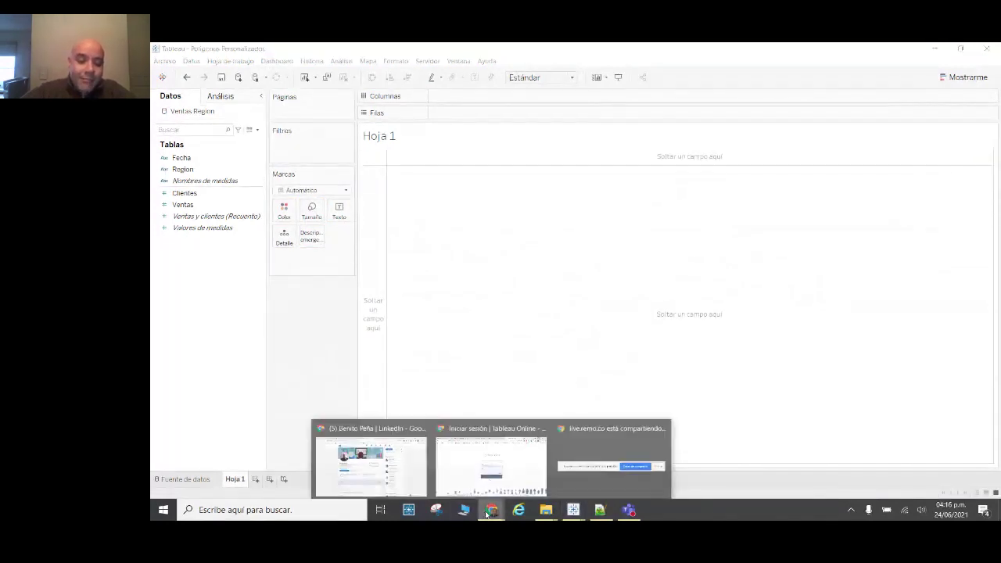
pyautogui.click(370, 461)
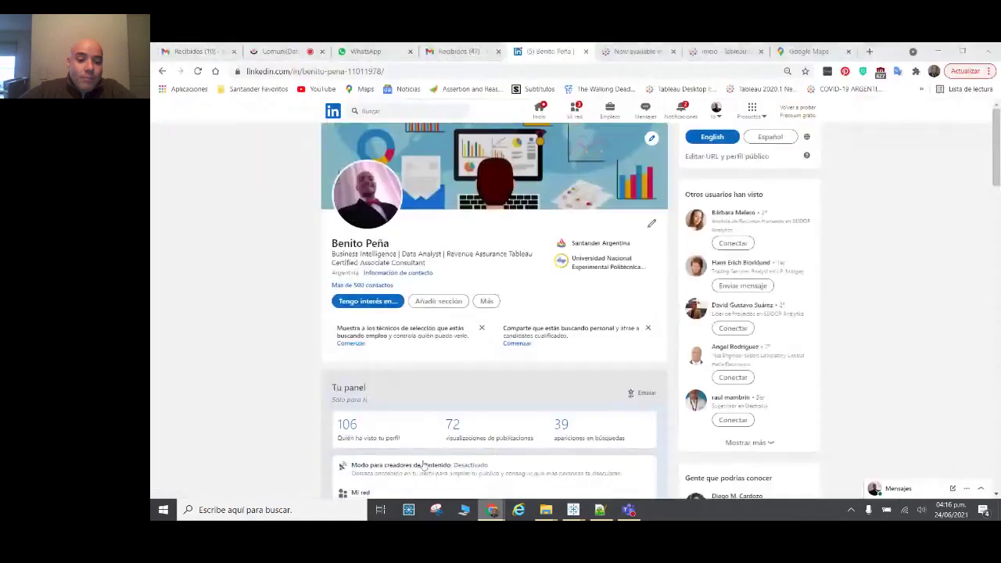
pyautogui.click(808, 50)
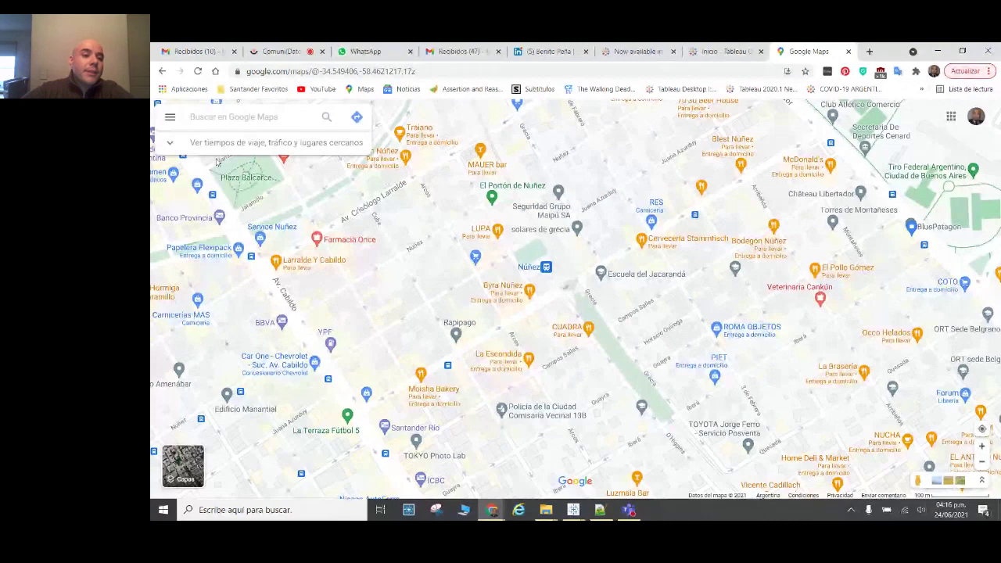
# - Create a new custom map from the Mapas list under Tus lugares in Google Maps
pyautogui.click(169, 121)
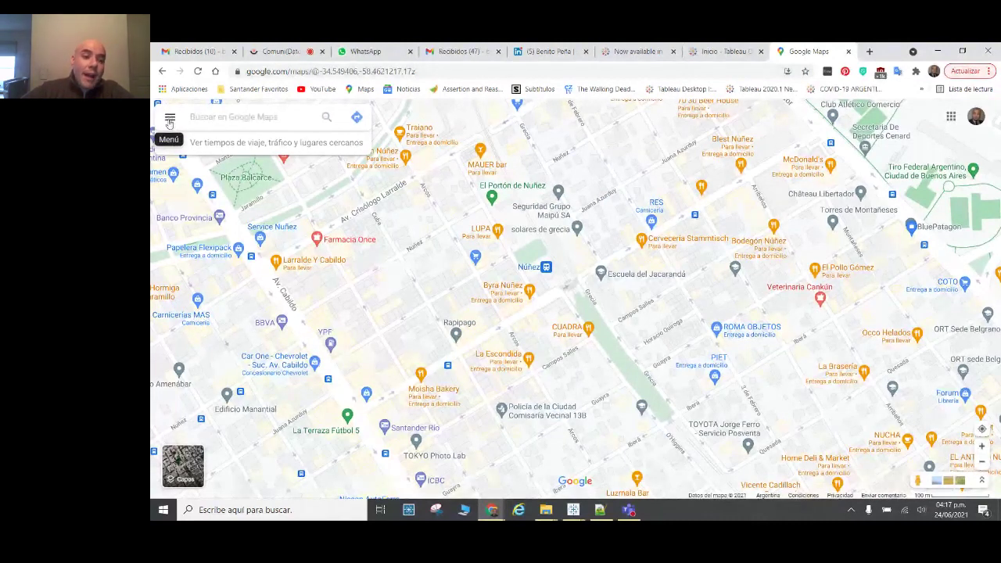
pyautogui.click(169, 121)
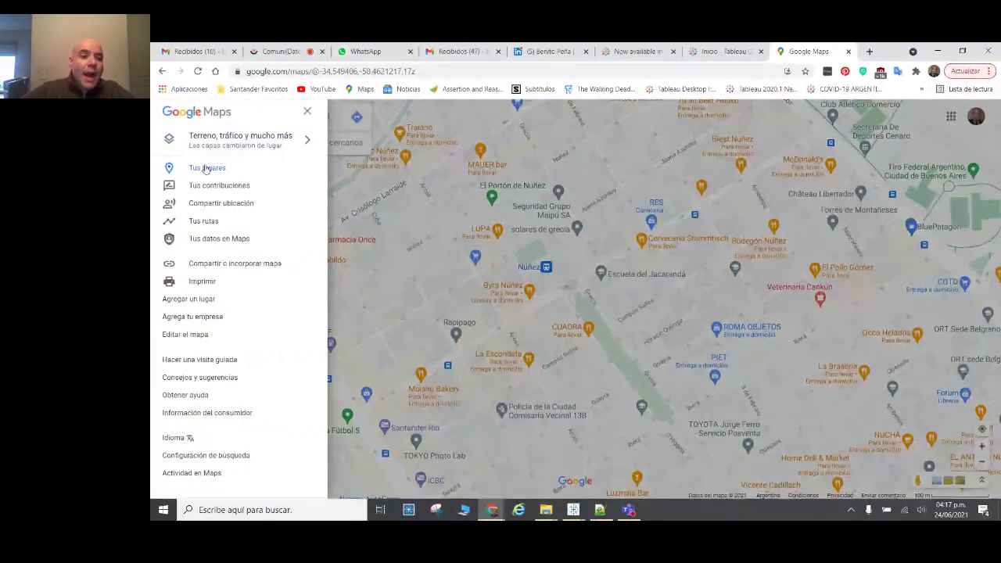
pyautogui.click(206, 168)
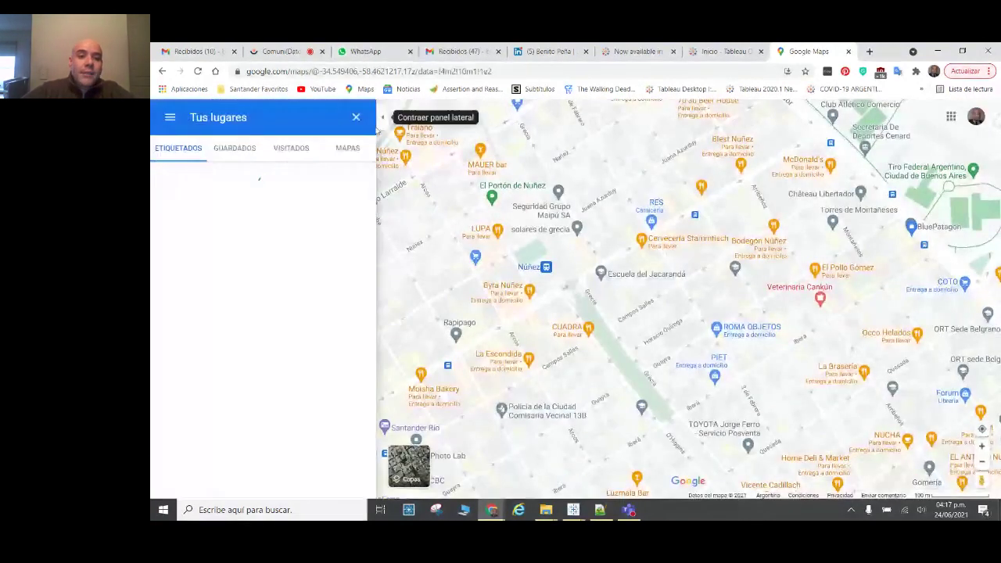
pyautogui.click(341, 148)
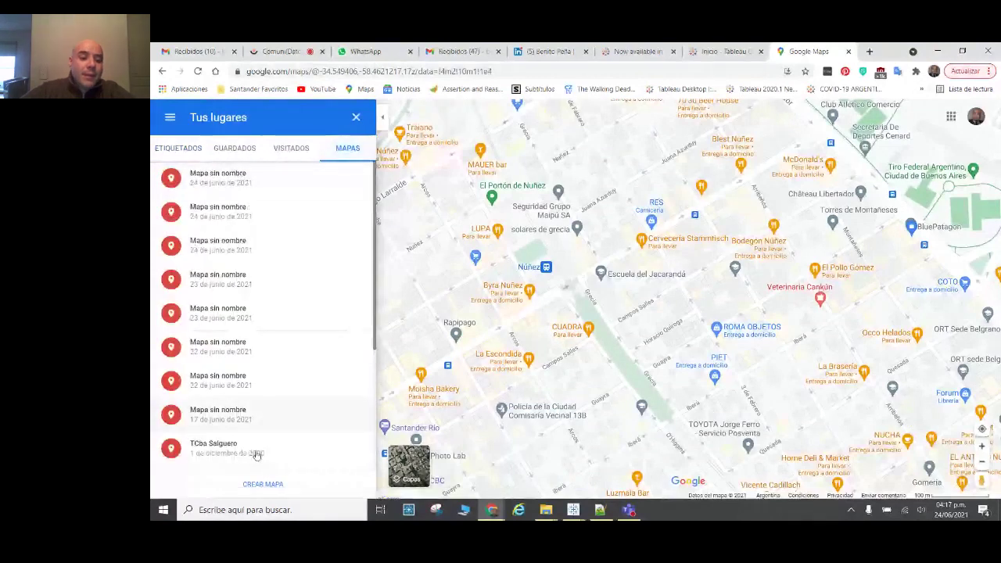
pyautogui.click(260, 483)
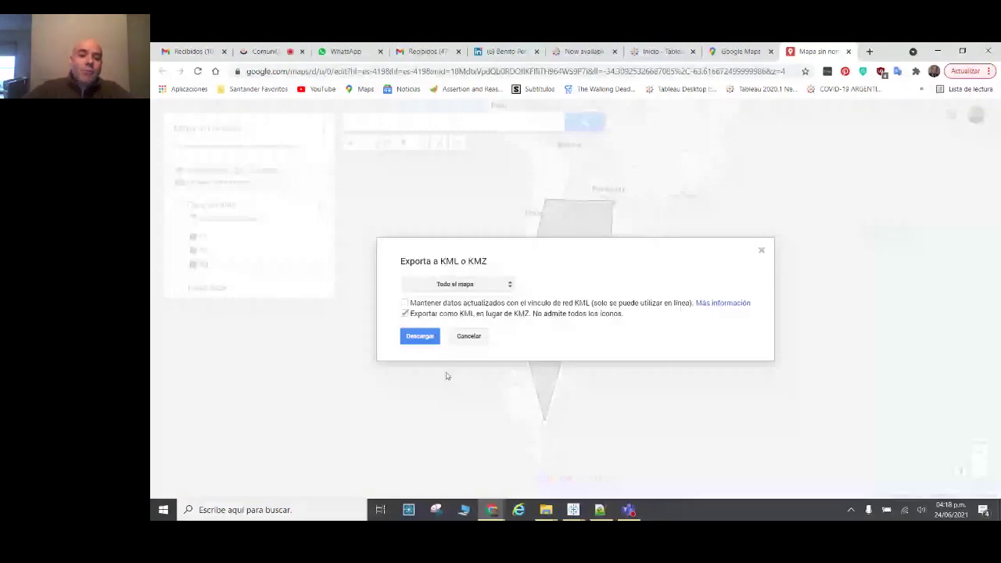
# - Download the entire map with its drawn regions as a KML file instead of KMZ
pyautogui.click(419, 336)
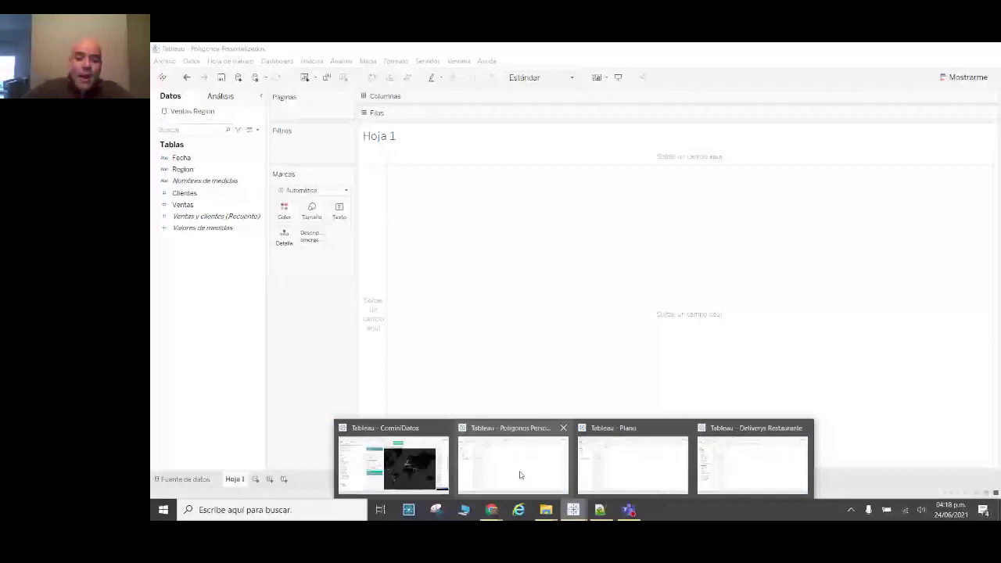
# - Switch to Tableau's Polígonos Personalizados workbook, add the Mapa comunidatos spatial file as a data source, and return to Hoja 1
pyautogui.click(518, 473)
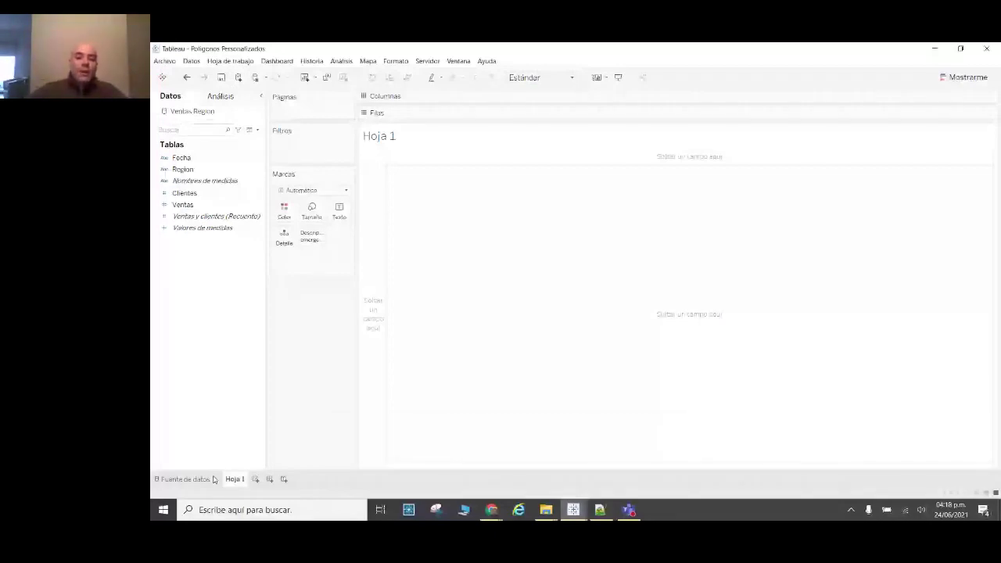
pyautogui.click(214, 479)
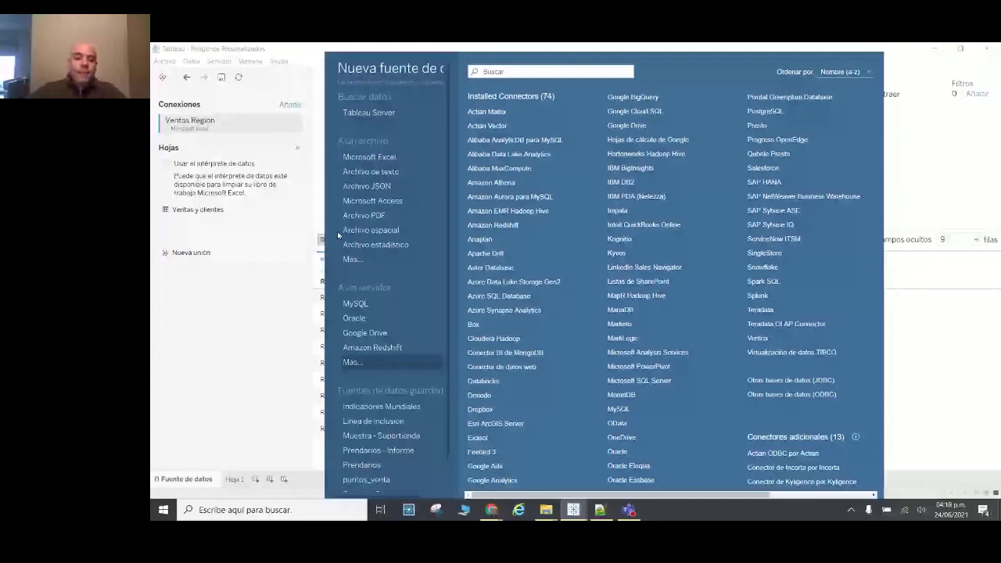
pyautogui.click(236, 479)
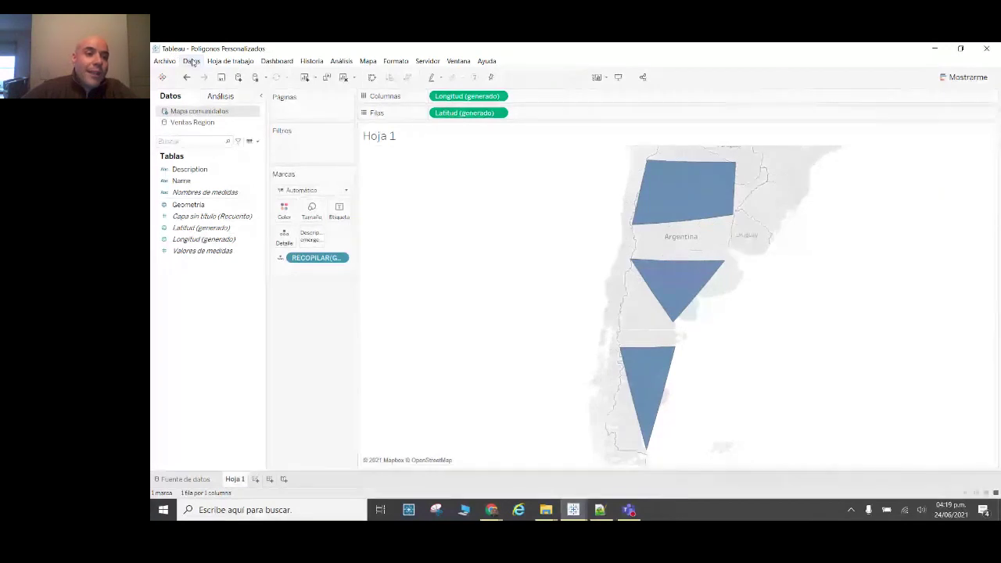
# - Define a custom blend relationship linking Name in Mapa comunidatos to Region in Ventas Region
pyautogui.click(191, 61)
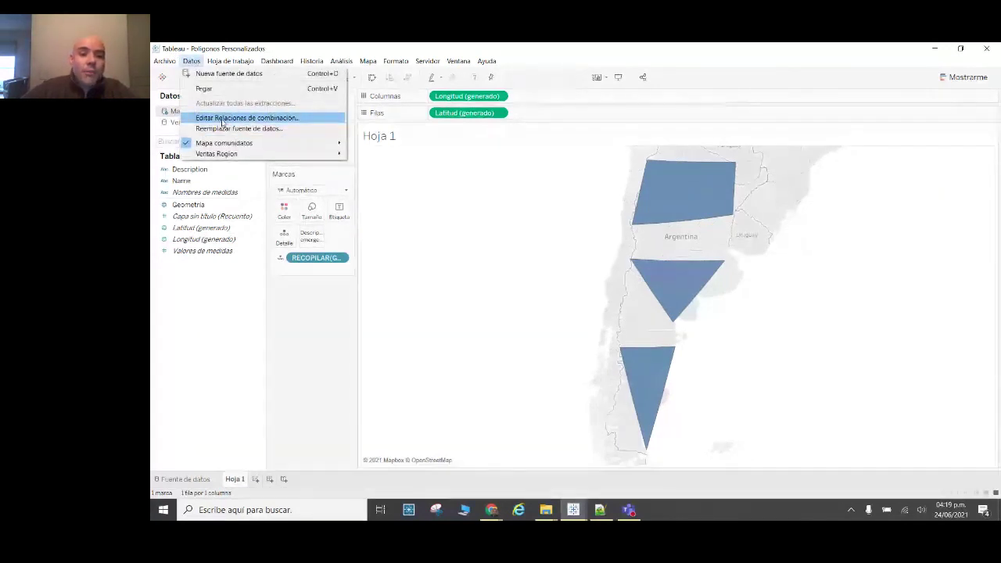
pyautogui.click(222, 121)
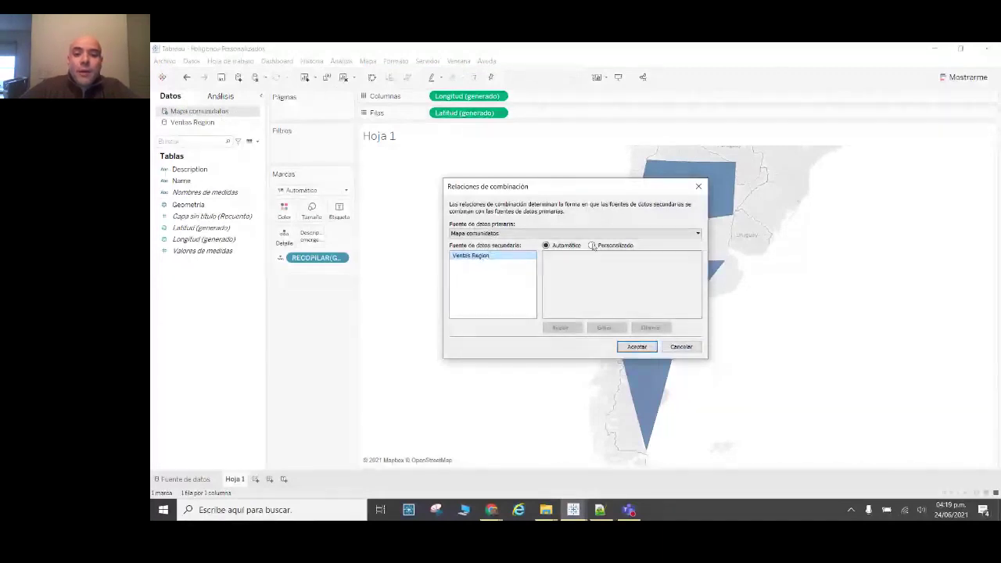
pyautogui.click(592, 245)
pyautogui.click(560, 328)
pyautogui.click(485, 220)
pyautogui.click(599, 220)
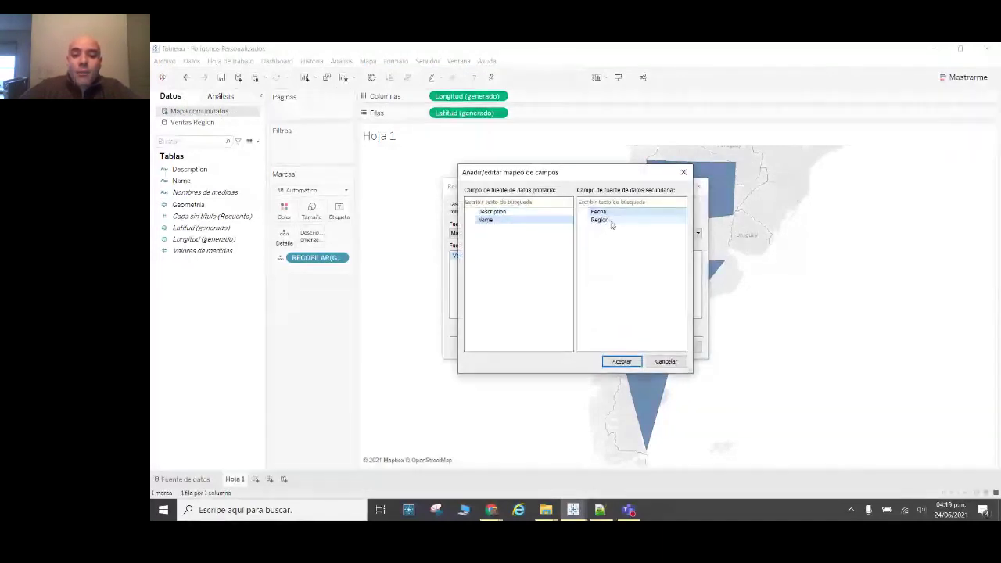
pyautogui.click(621, 362)
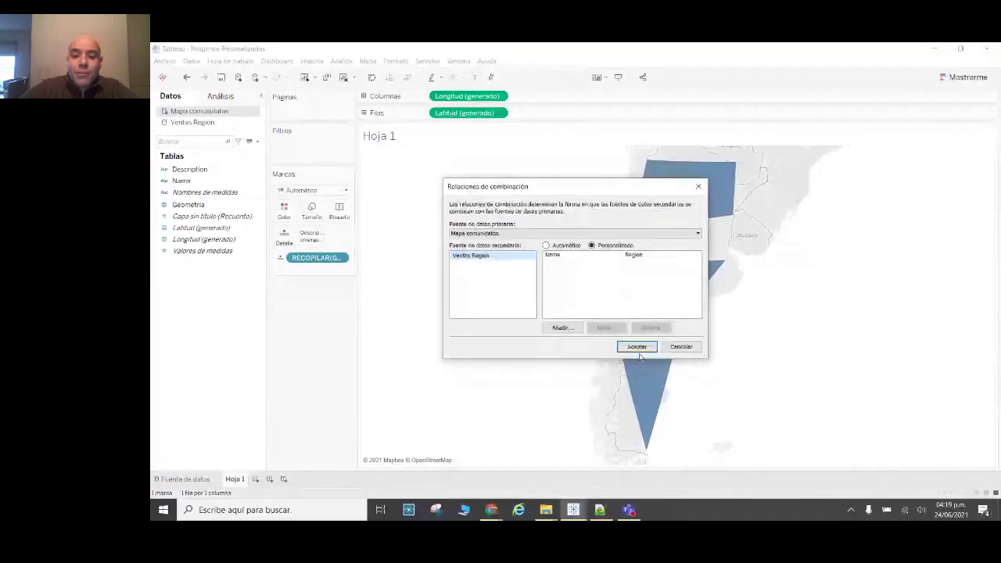
pyautogui.click(637, 347)
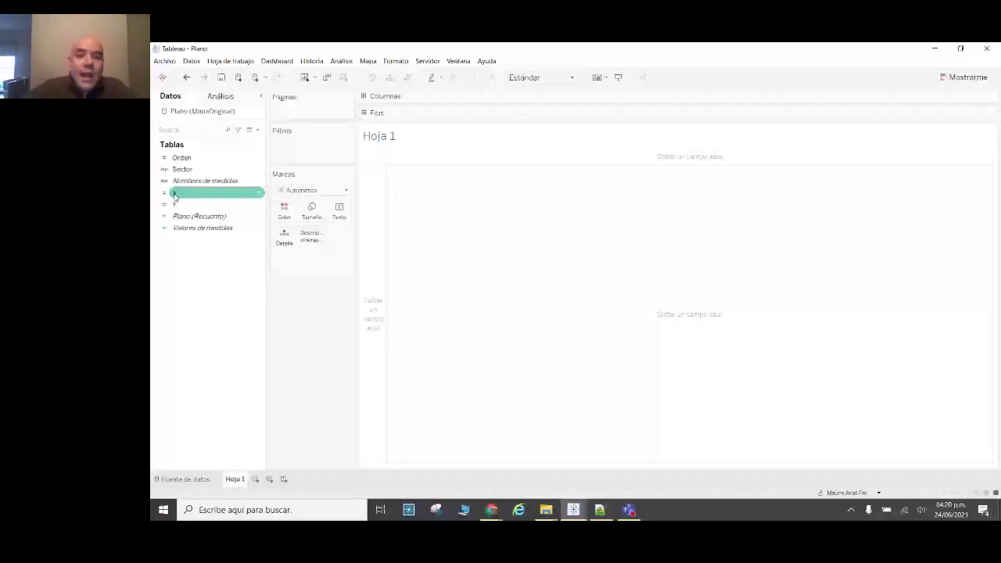
# - Plot the sum of X on columns and the sum of Y on rows in the Plano workbook
pyautogui.moveTo(173, 195); pyautogui.dragTo(452, 113)
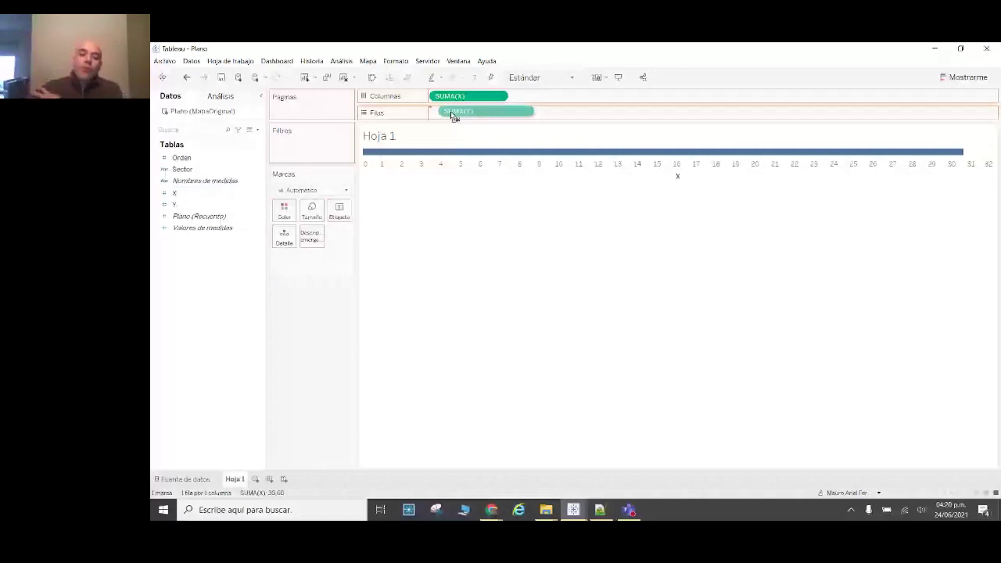
pyautogui.moveTo(451, 113); pyautogui.dragTo(453, 114)
pyautogui.moveTo(660, 171)
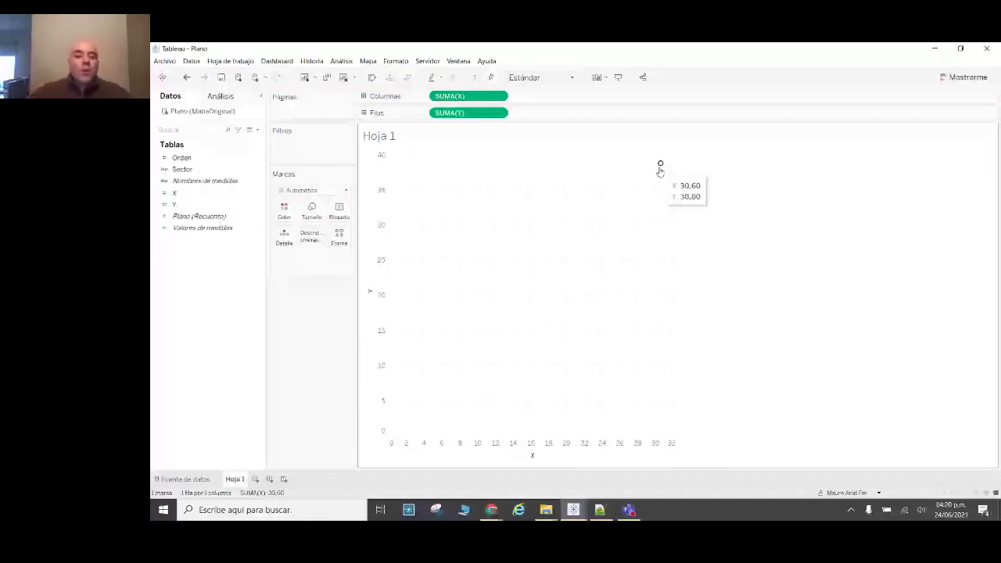
# - Add the plano - Casa image as the background, spanning X from 0 to 8 and Y from 0 to 8
pyautogui.click(371, 63)
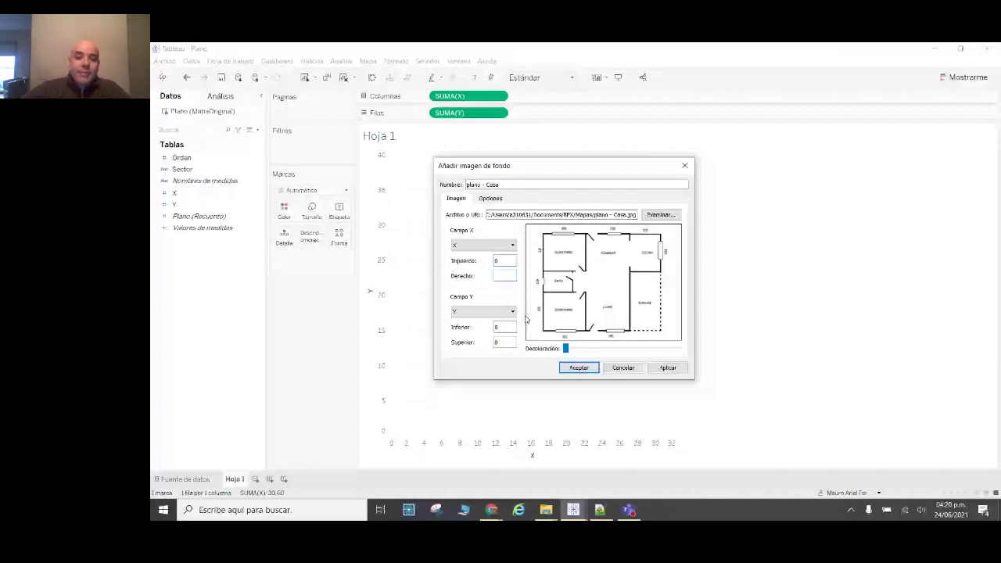
pyautogui.write('8')
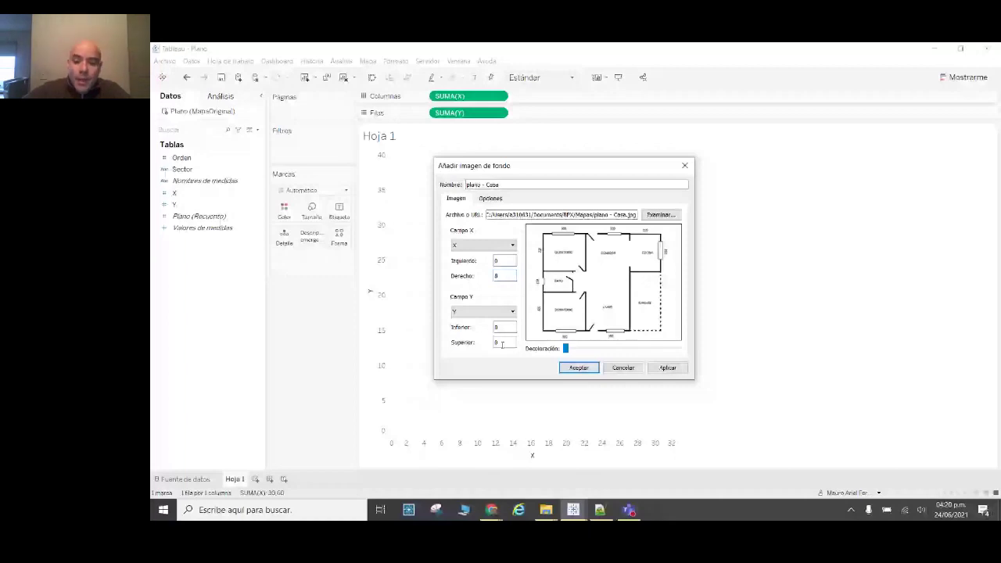
pyautogui.click(578, 368)
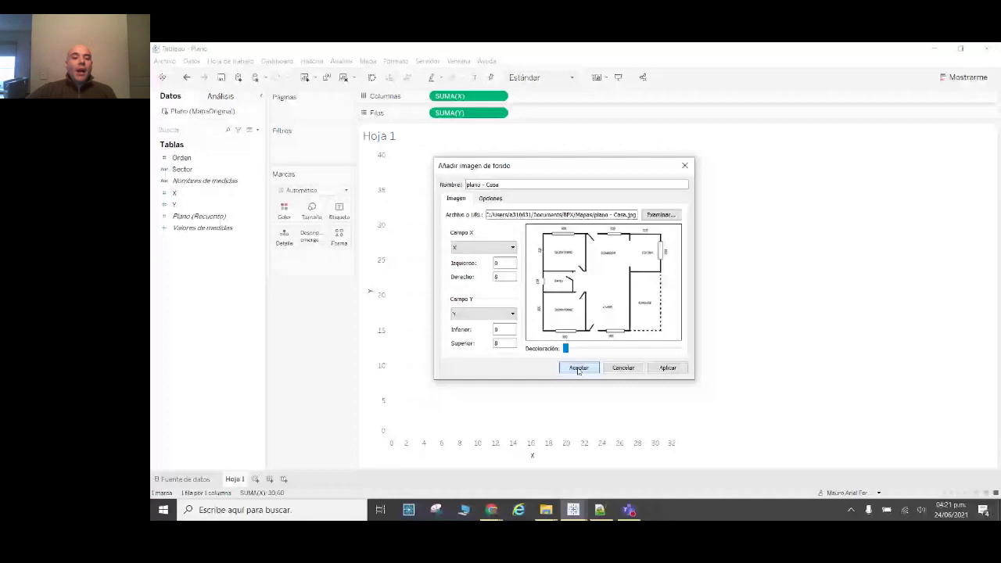
pyautogui.click(579, 369)
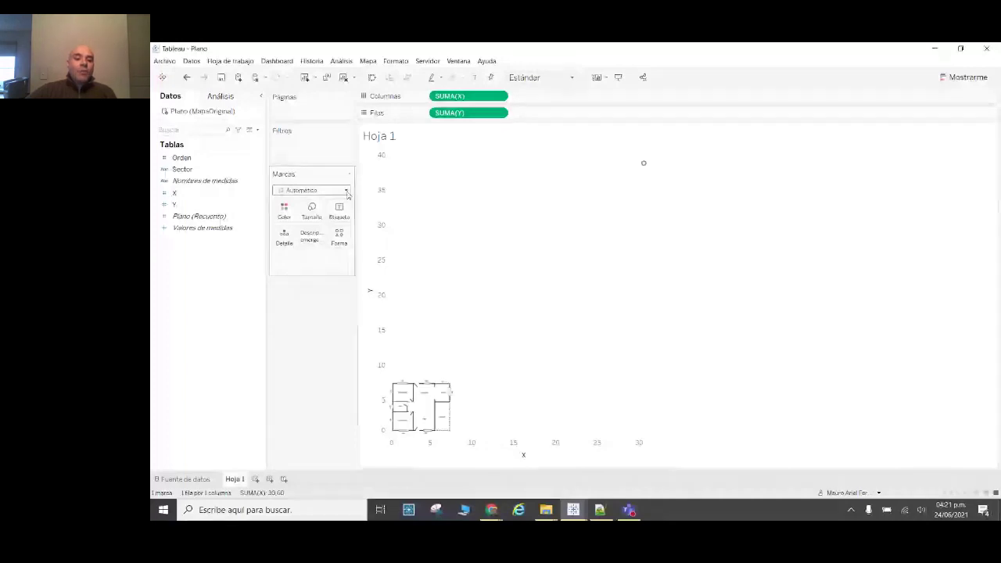
# - Widen the marks card, set the mark type to Polígono, and color the polygons by Sector
pyautogui.moveTo(356, 194); pyautogui.dragTo(395, 194)
pyautogui.click(332, 190)
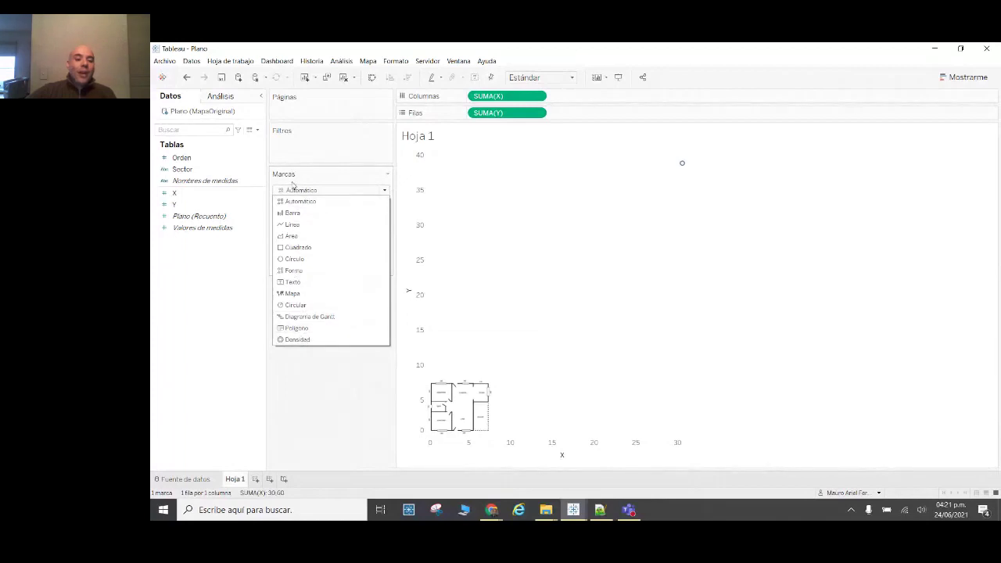
pyautogui.click(294, 331)
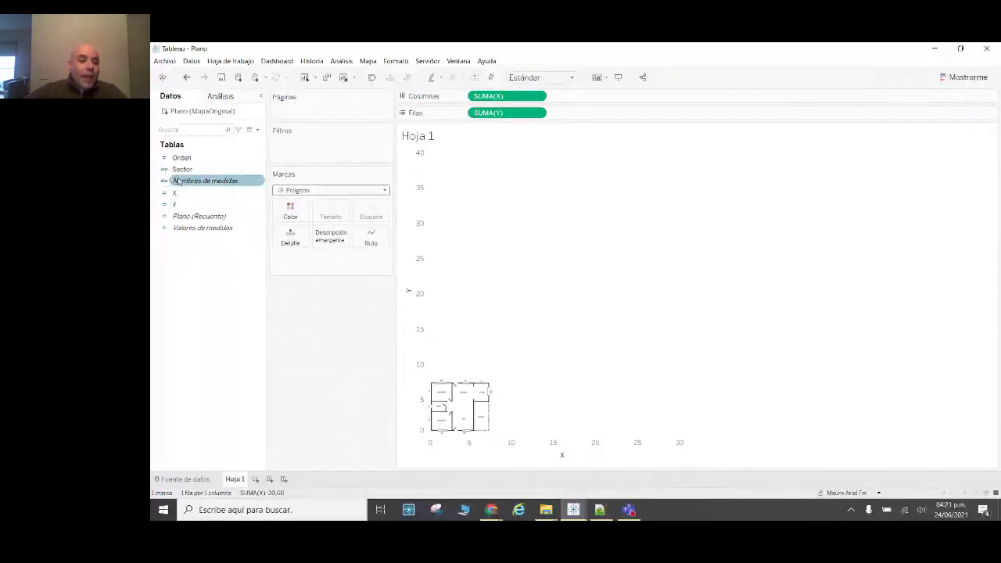
pyautogui.moveTo(179, 173); pyautogui.dragTo(290, 213)
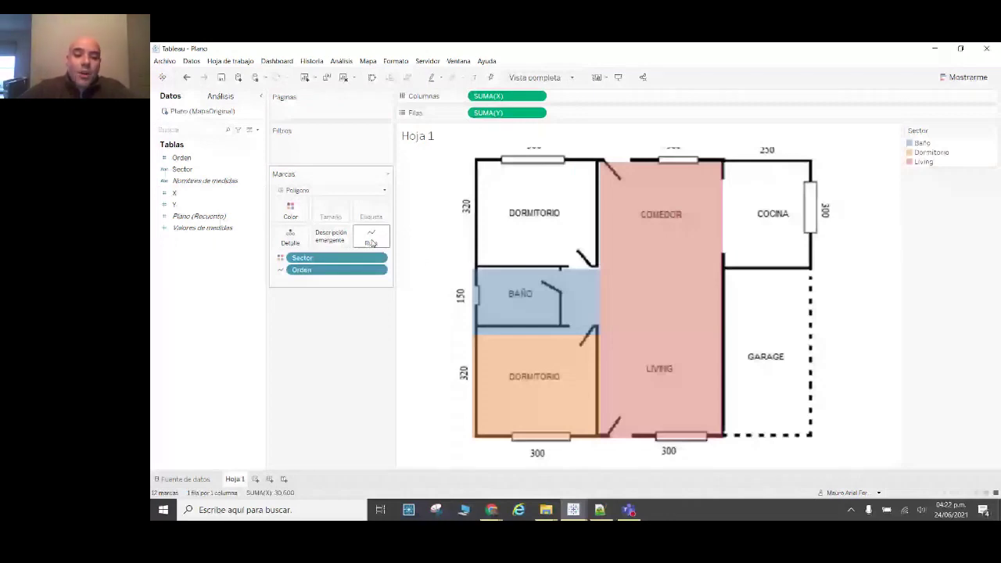
# - Open the Plano workbook's data source to examine the floor plan coordinates
pyautogui.click(185, 478)
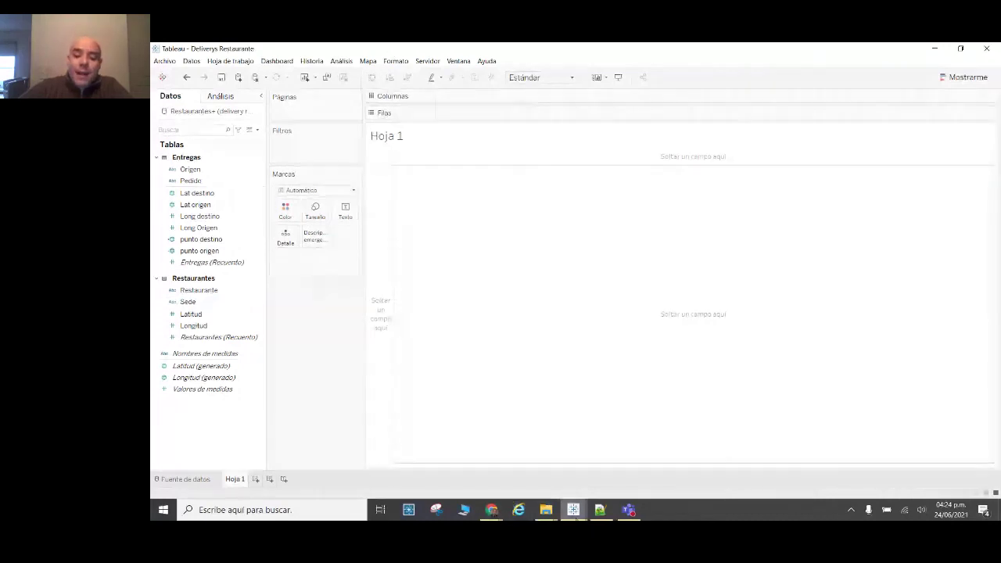
# - Switch to Notepad++ and examine the Sede, Latitude and Longitude columns and both branch rows in restaurantes.csv, plus the schema file
pyautogui.moveTo(573, 510)
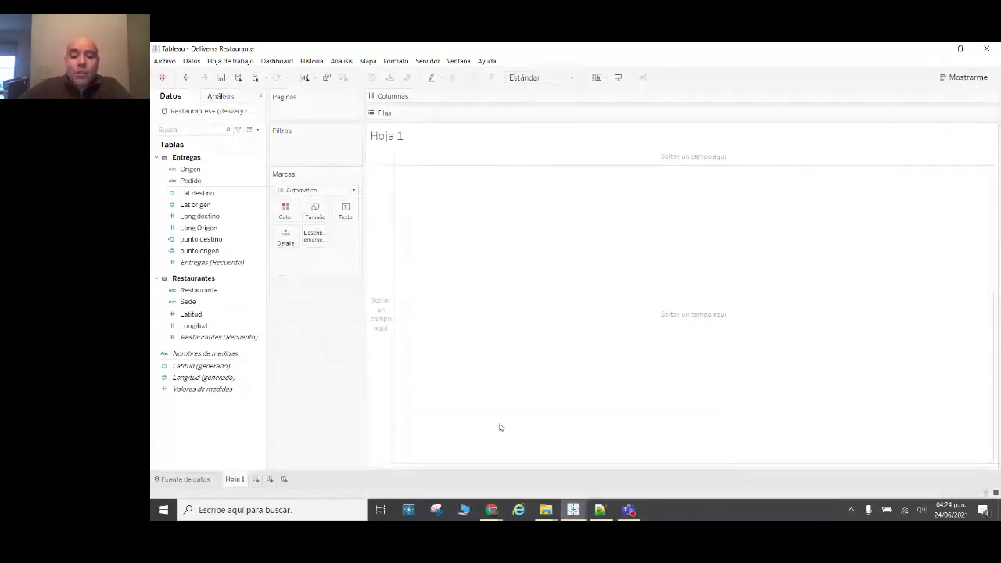
pyautogui.hotkey('alt', 'Tab')
pyautogui.click(336, 88)
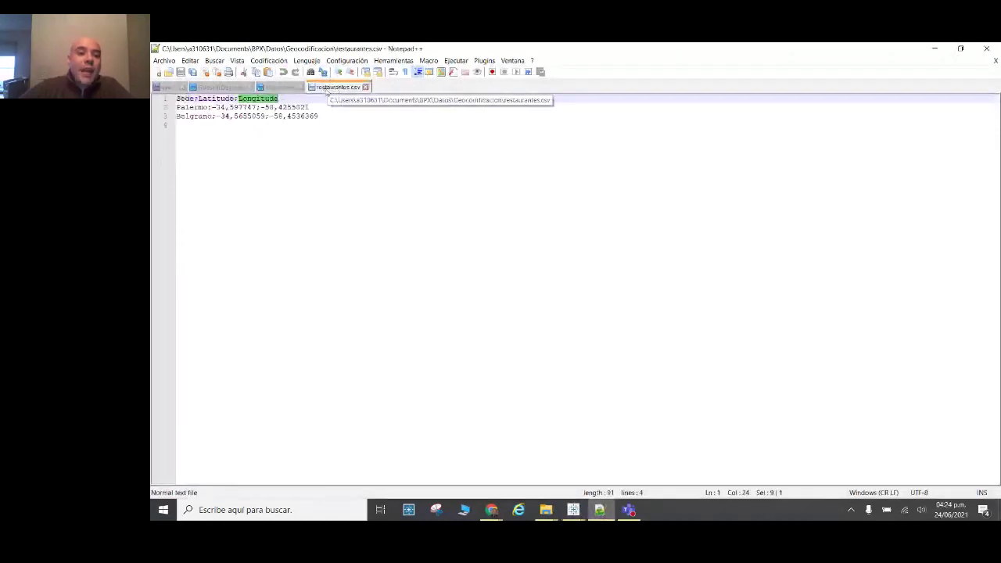
pyautogui.moveTo(190, 99); pyautogui.dragTo(176, 99)
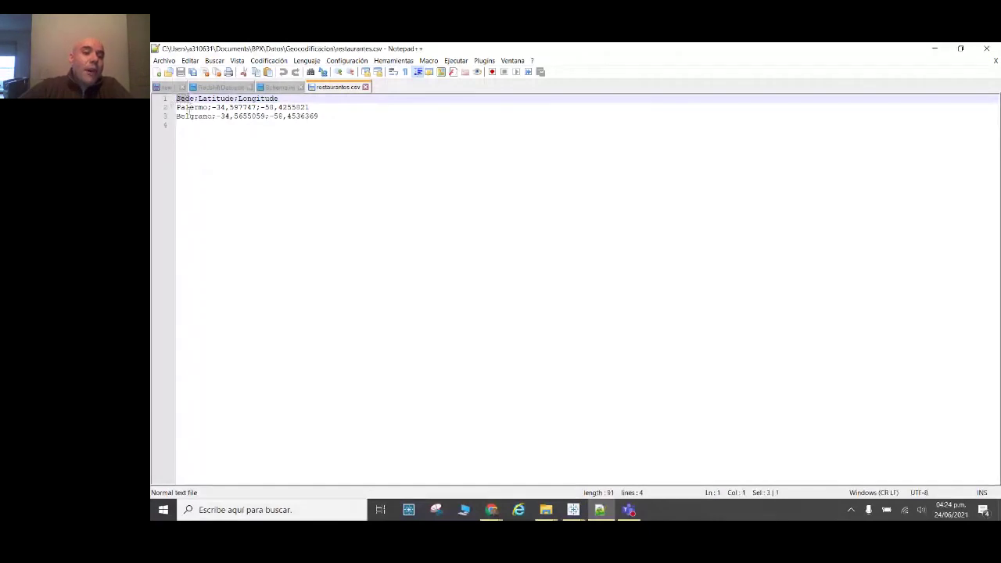
pyautogui.click(209, 99)
pyautogui.click(257, 99)
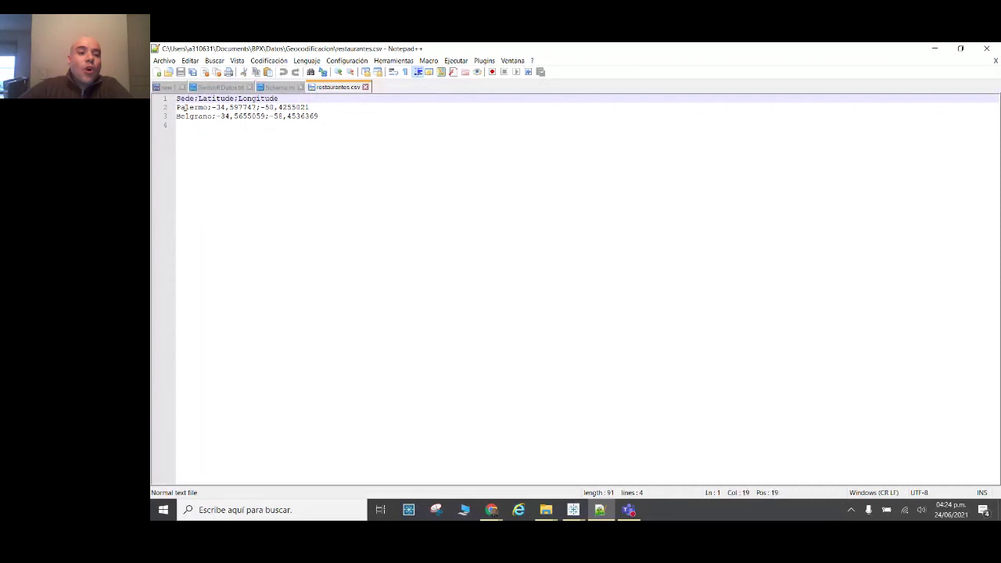
pyautogui.click(186, 107)
pyautogui.click(192, 116)
pyautogui.press('Up')
pyautogui.press('Down')
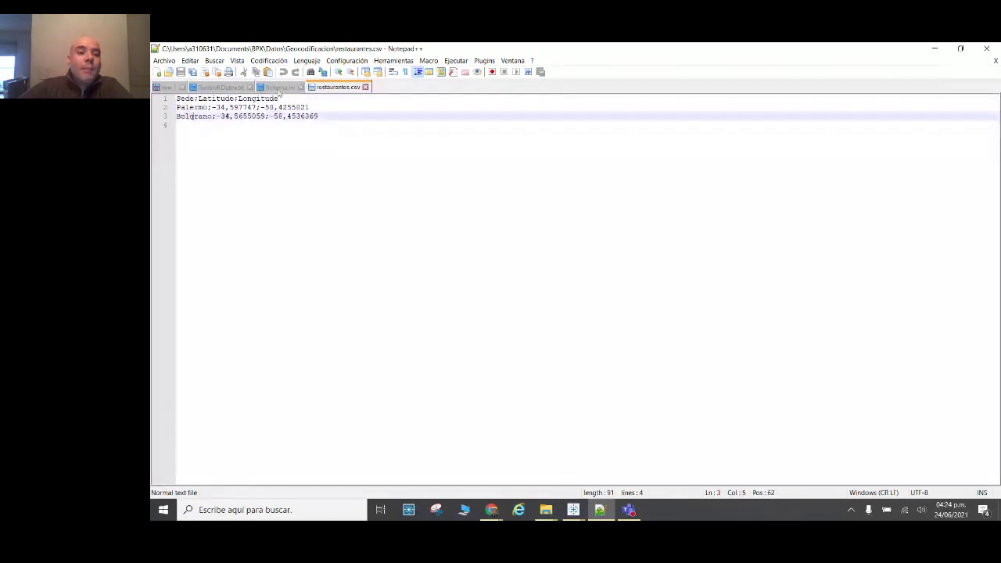
pyautogui.click(278, 88)
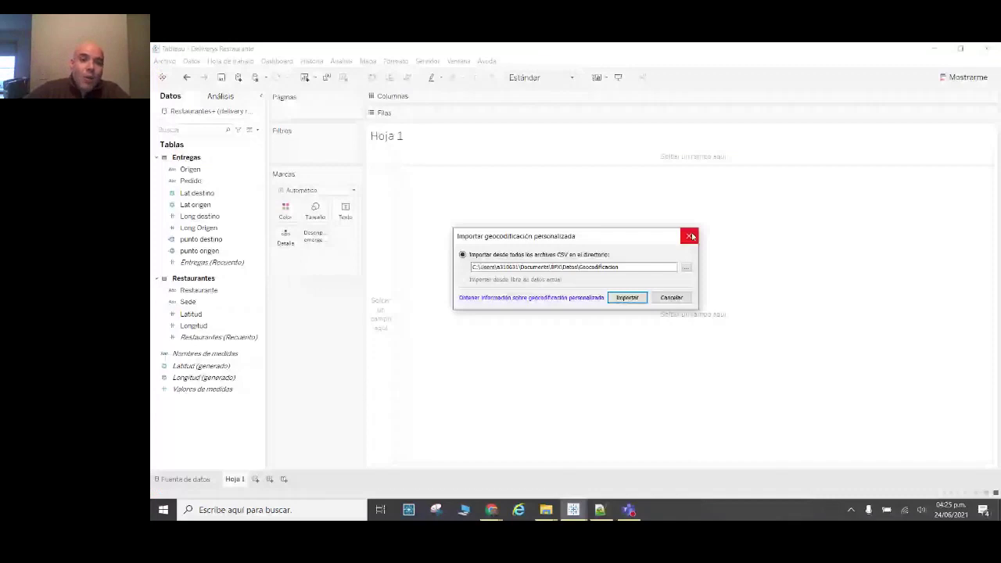
# - Dismiss the custom geocoding import and assign the custom Sede geographic role to the Sede field in the Restaurantes table
pyautogui.click(689, 236)
pyautogui.click(173, 314)
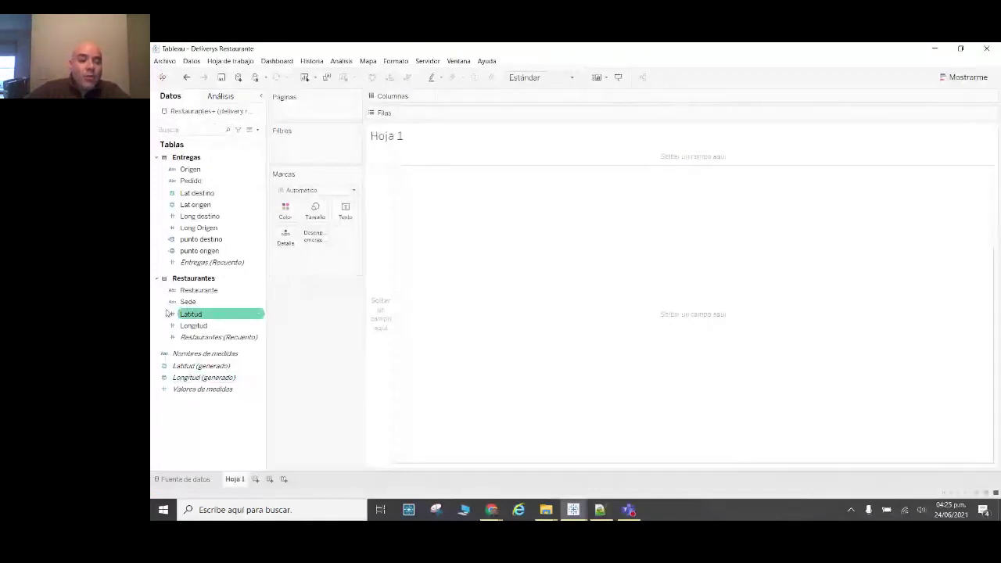
pyautogui.click(171, 303)
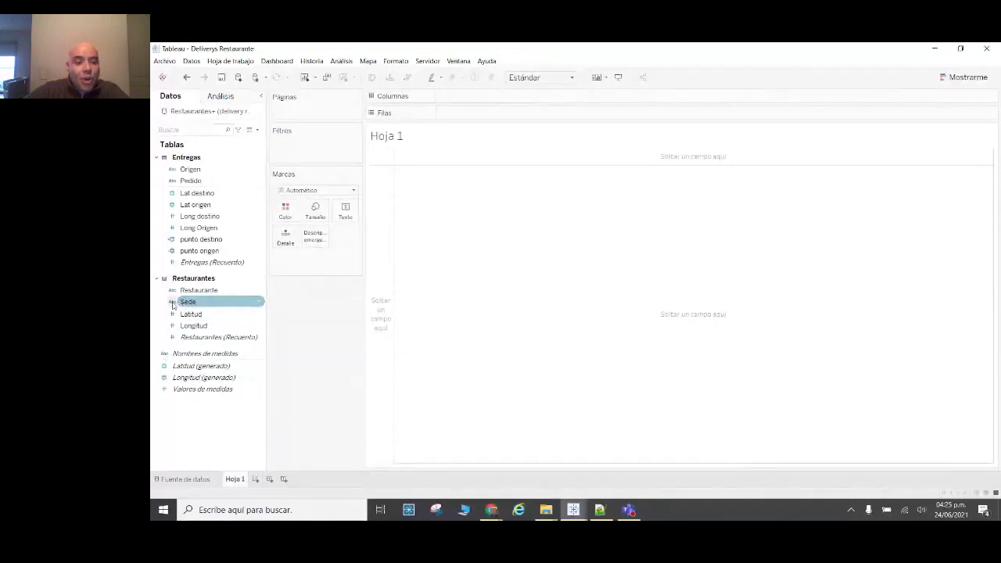
pyautogui.click(171, 303)
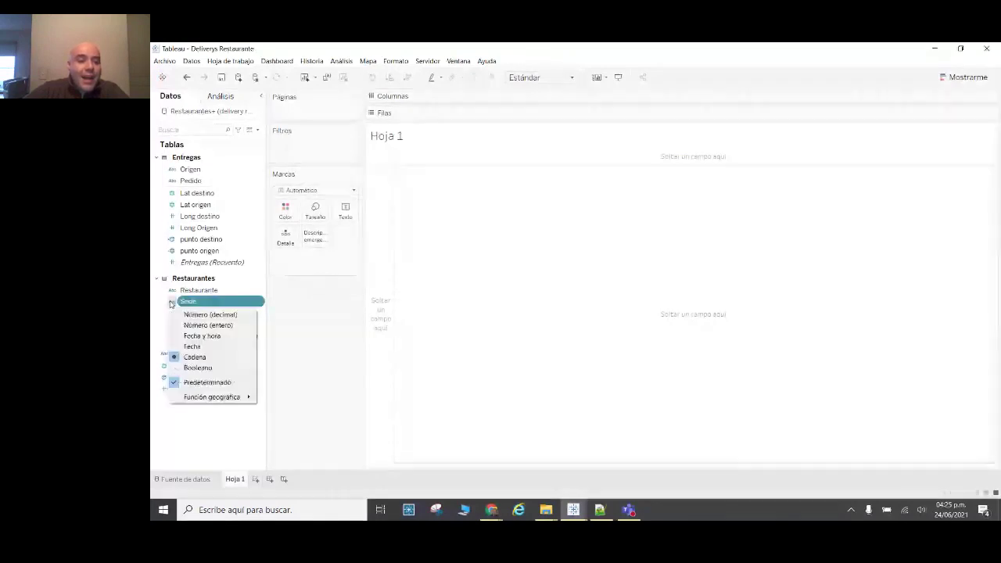
pyautogui.moveTo(198, 398)
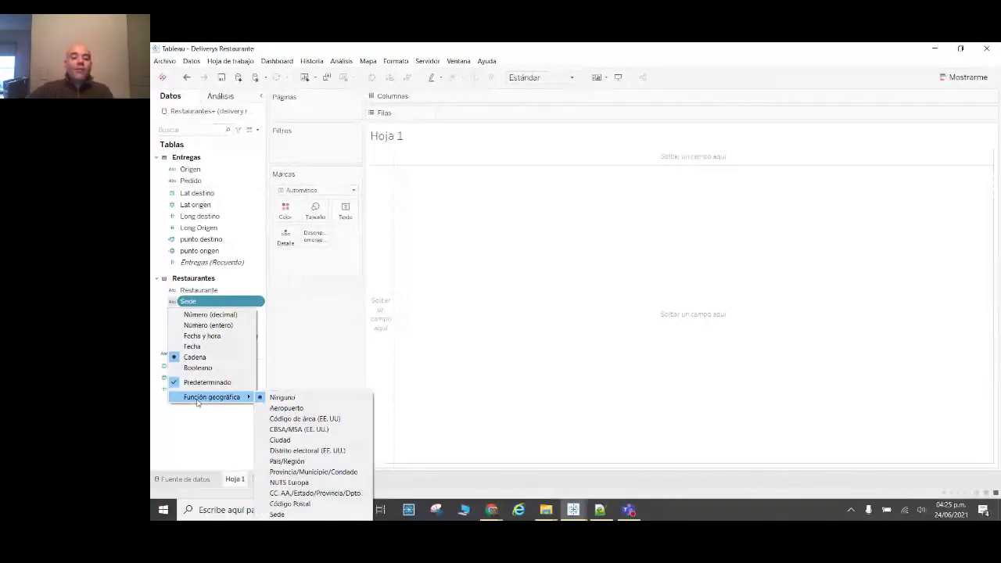
pyautogui.click(280, 514)
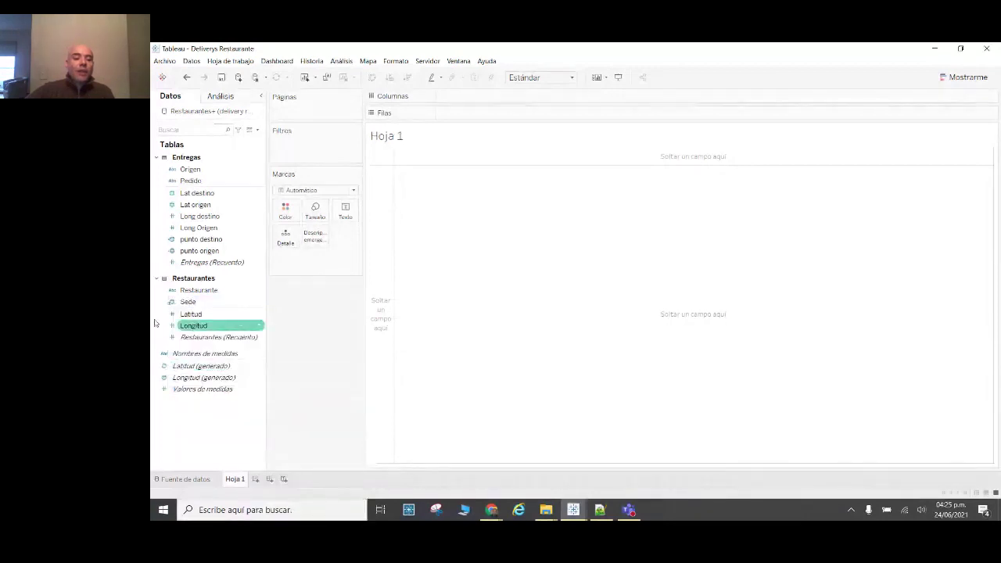
# - Plot the Sede field on the map and set the background map style to Calles
pyautogui.click(191, 303)
pyautogui.doubleClick(190, 301)
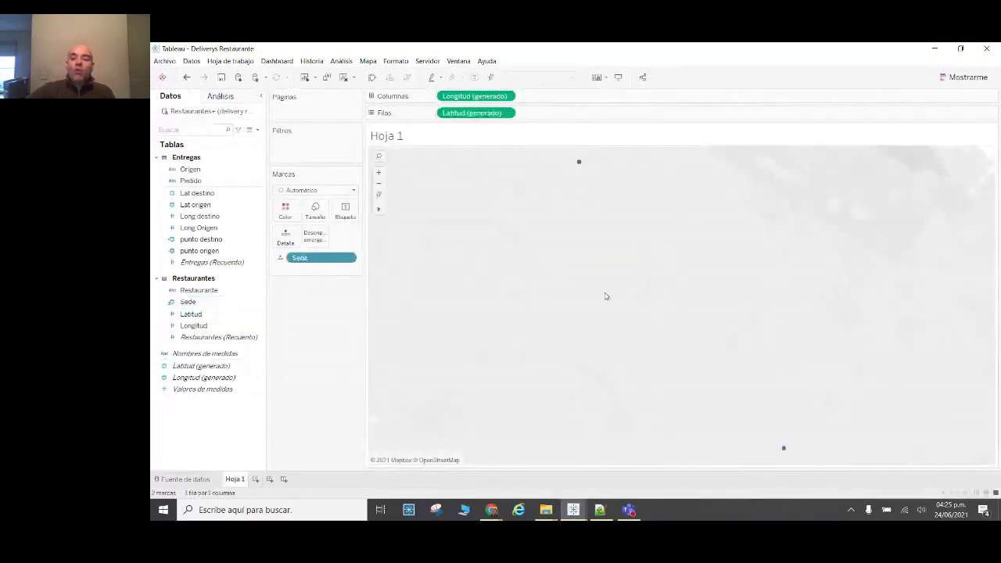
pyautogui.click(365, 61)
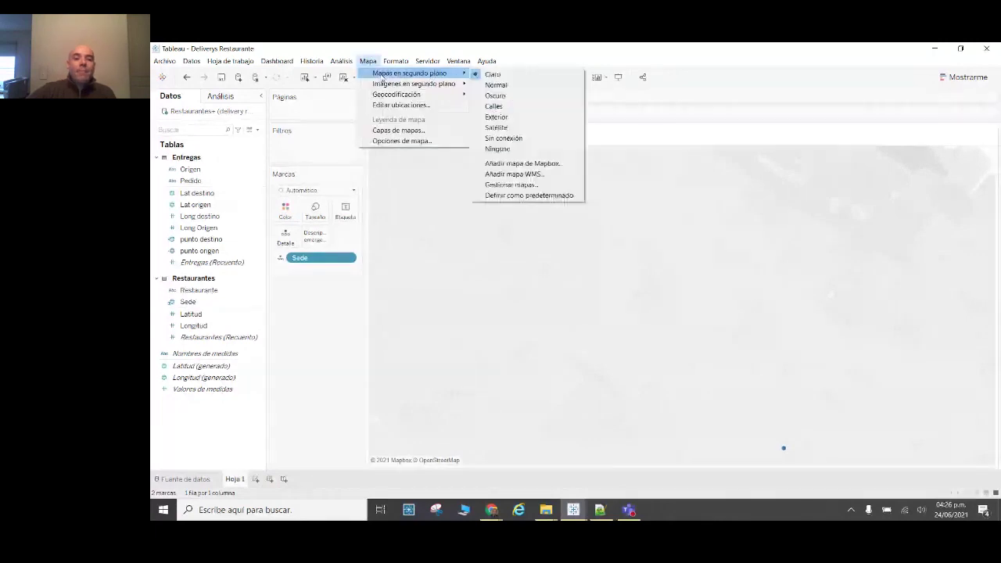
pyautogui.moveTo(430, 61)
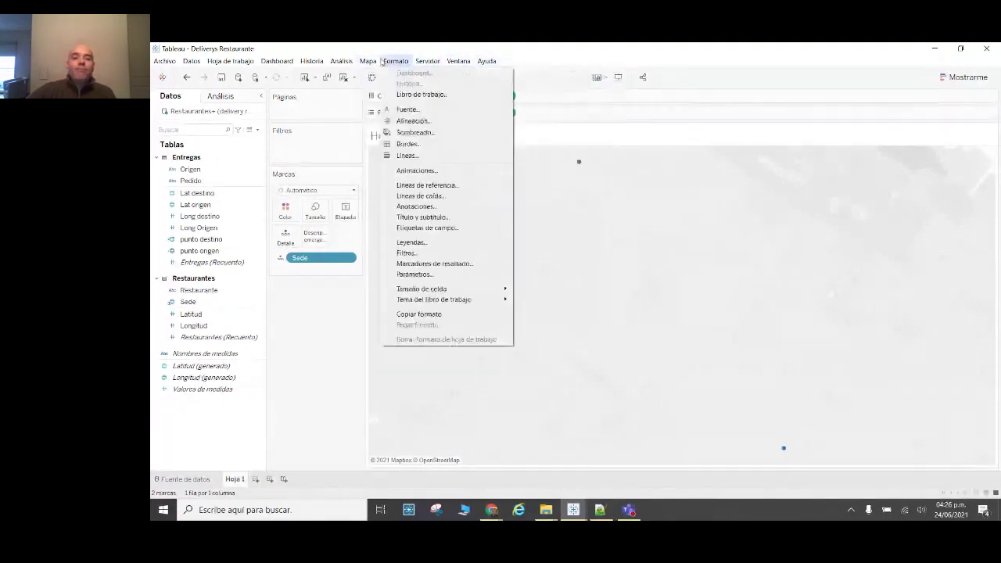
pyautogui.moveTo(368, 61)
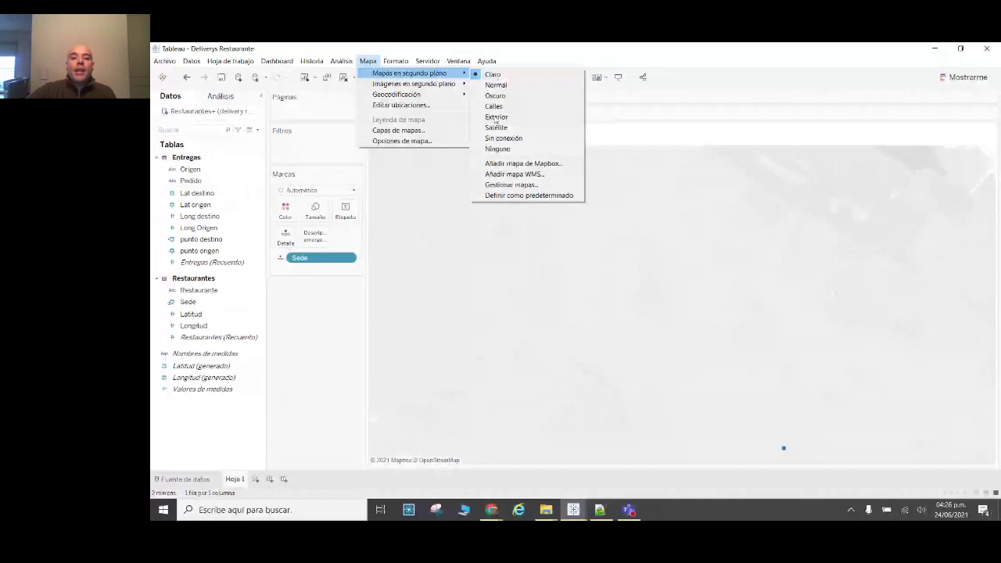
pyautogui.click(494, 106)
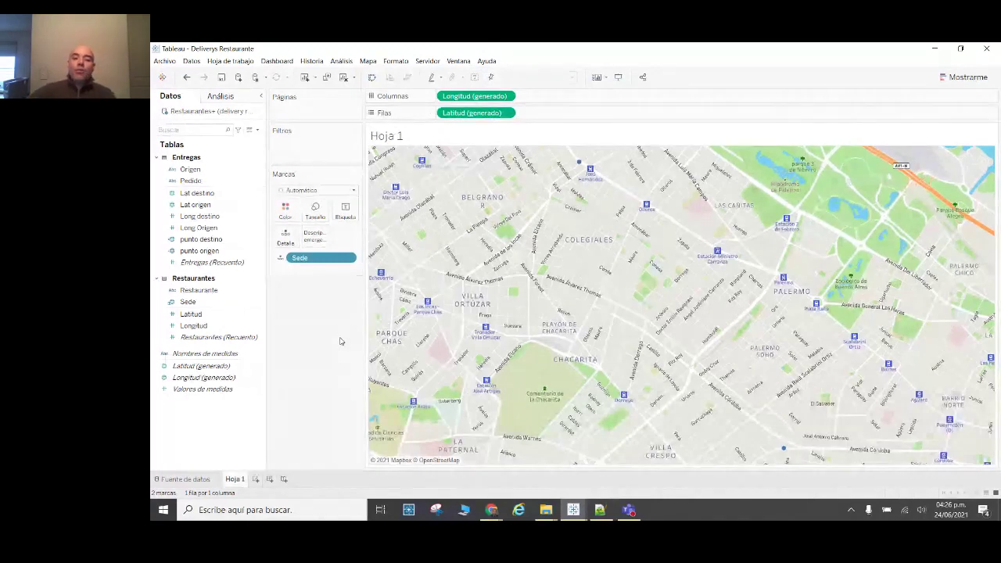
pyautogui.moveTo(783, 451)
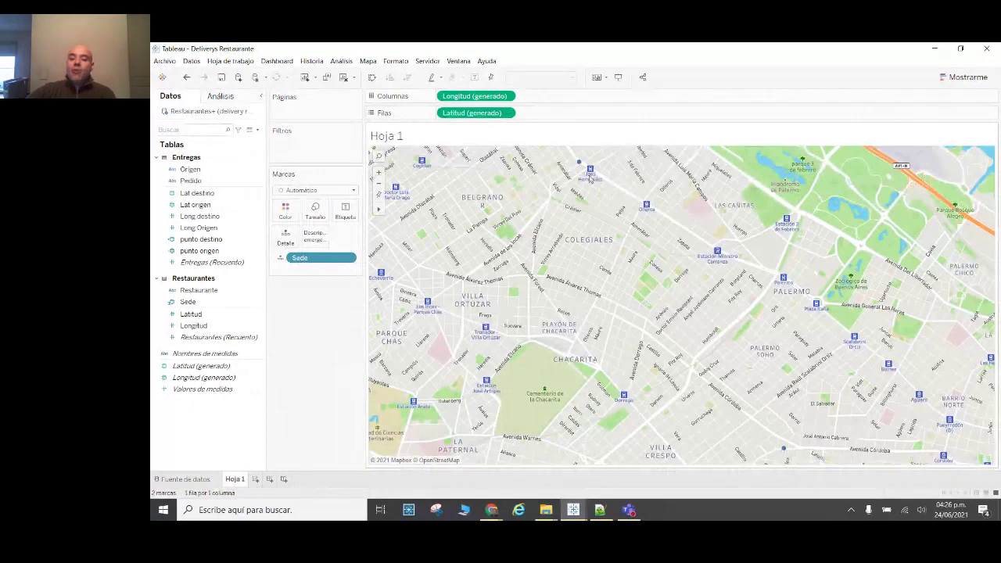
# - Create a calculated field named Buffer and begin its formula with the BUFFER function
pyautogui.click(167, 389)
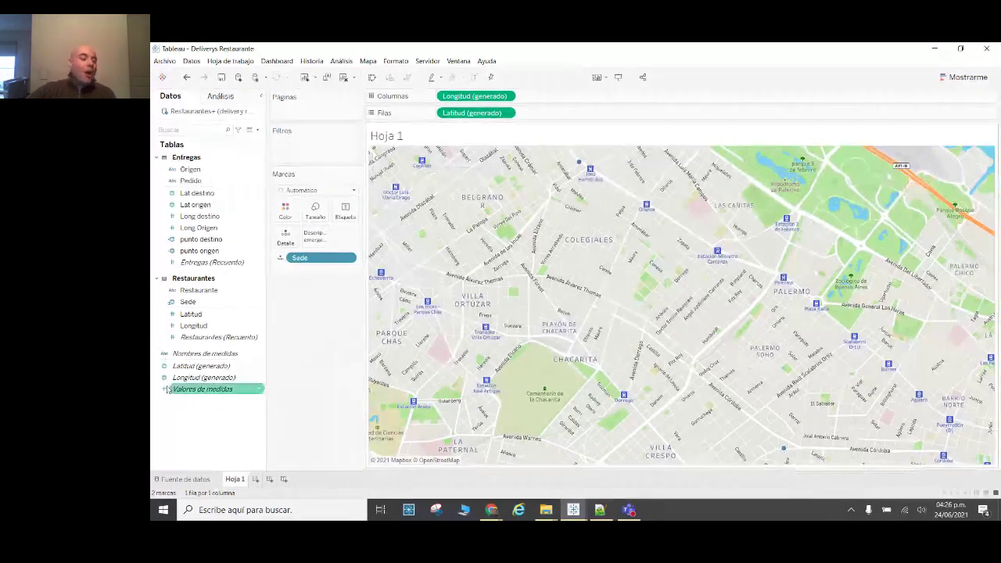
pyautogui.click(234, 169)
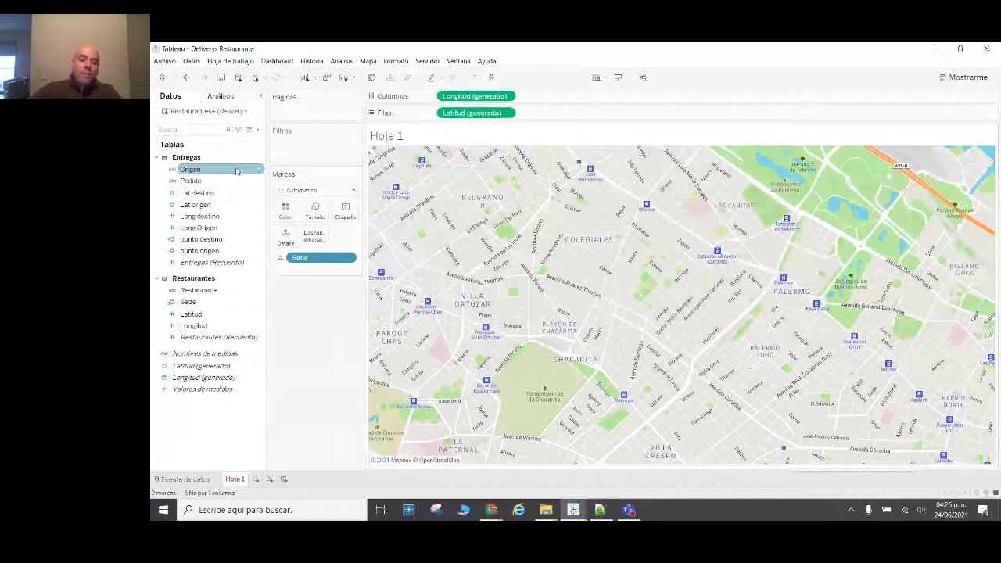
pyautogui.write('Buffer')
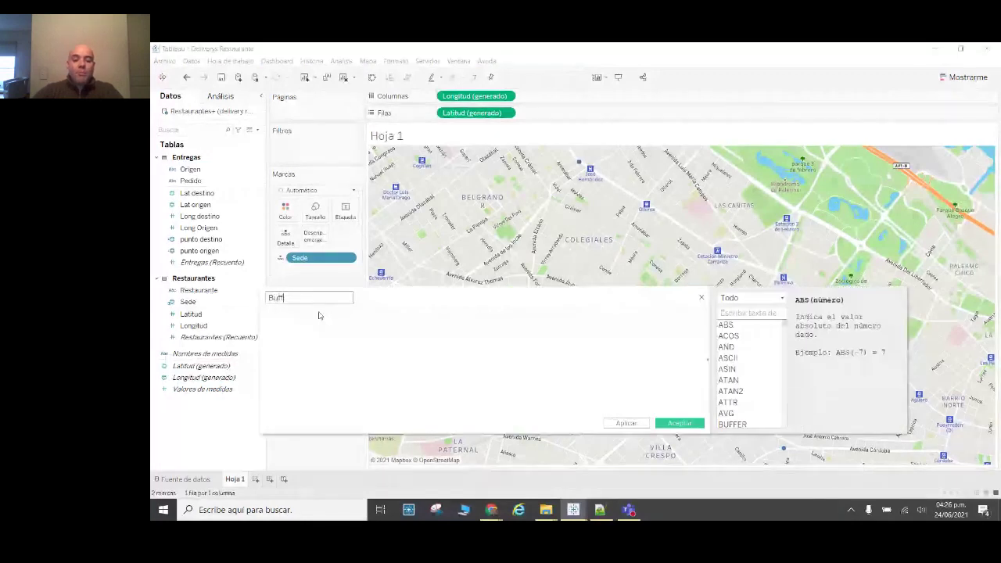
pyautogui.click(314, 325)
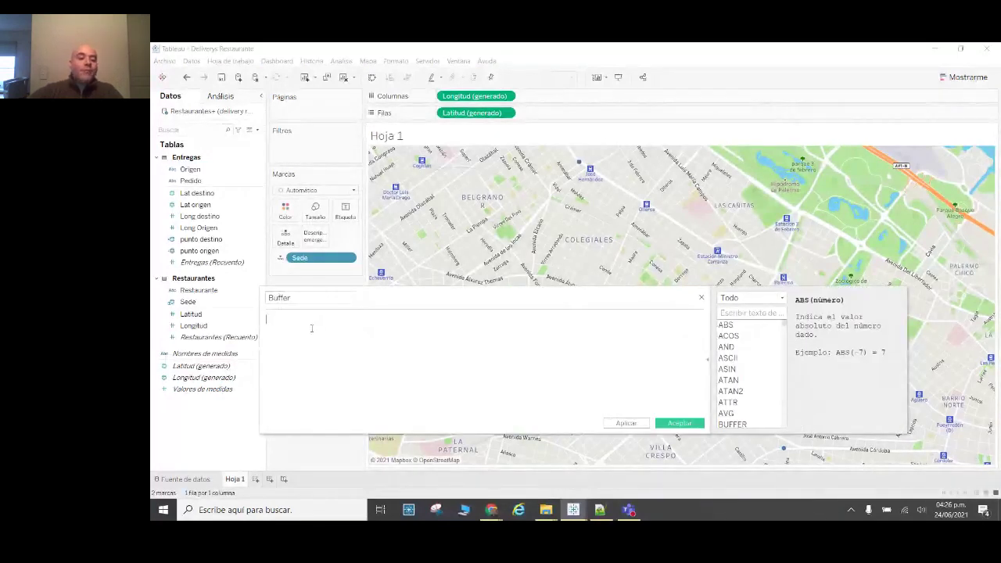
pyautogui.write('Bu')
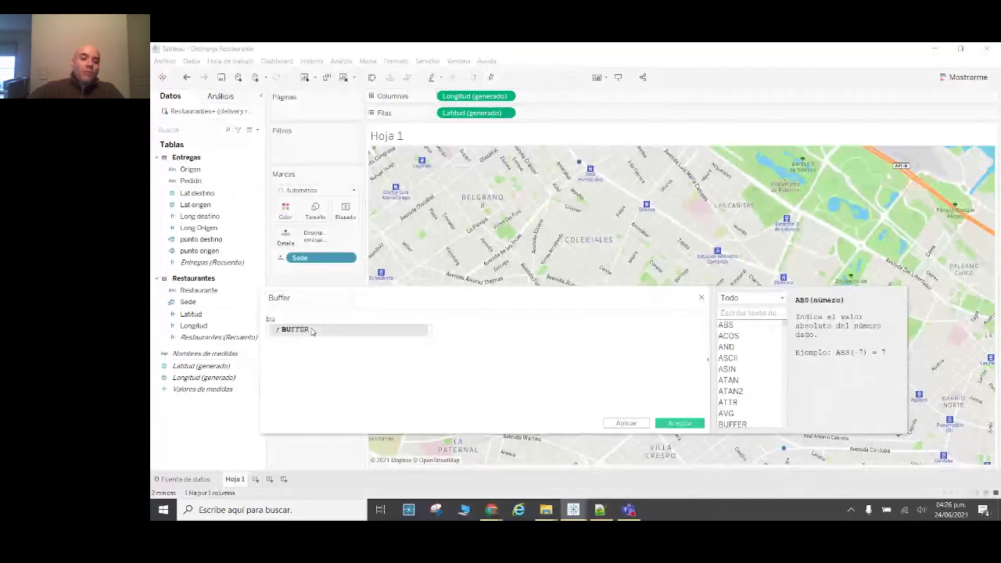
pyautogui.doubleClick(311, 329)
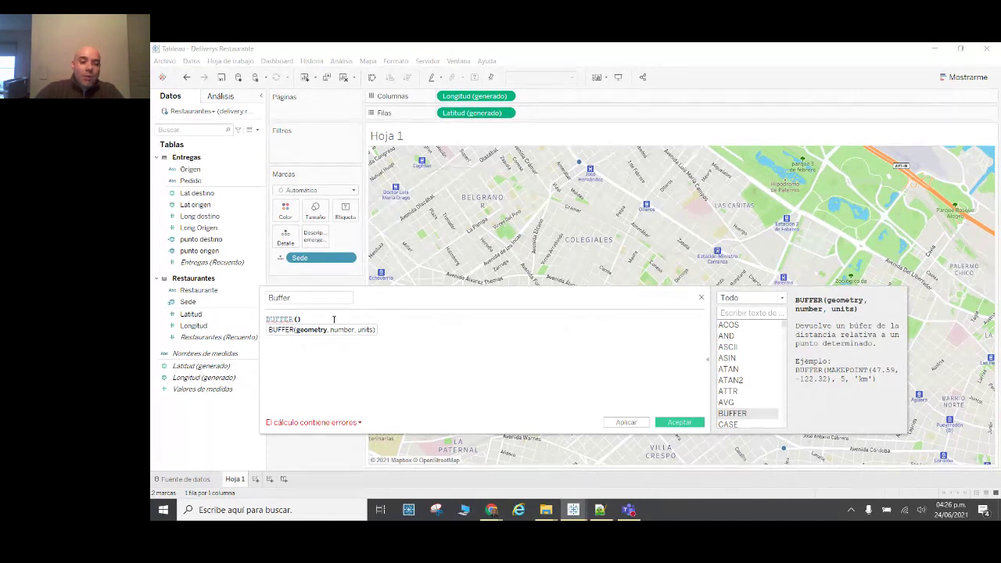
# - Enter MAKEPOINT([Latitud],[Longitud]) as the geometry argument of the BUFFER function
pyautogui.write('mak')
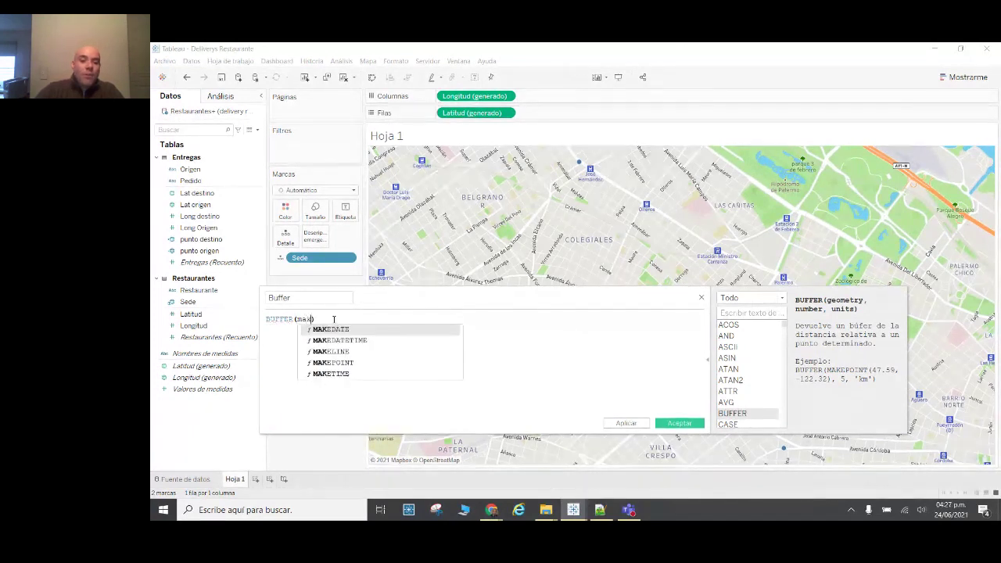
pyautogui.press('Down')
pyautogui.press('Down')
pyautogui.press('Down')
pyautogui.press('Return')
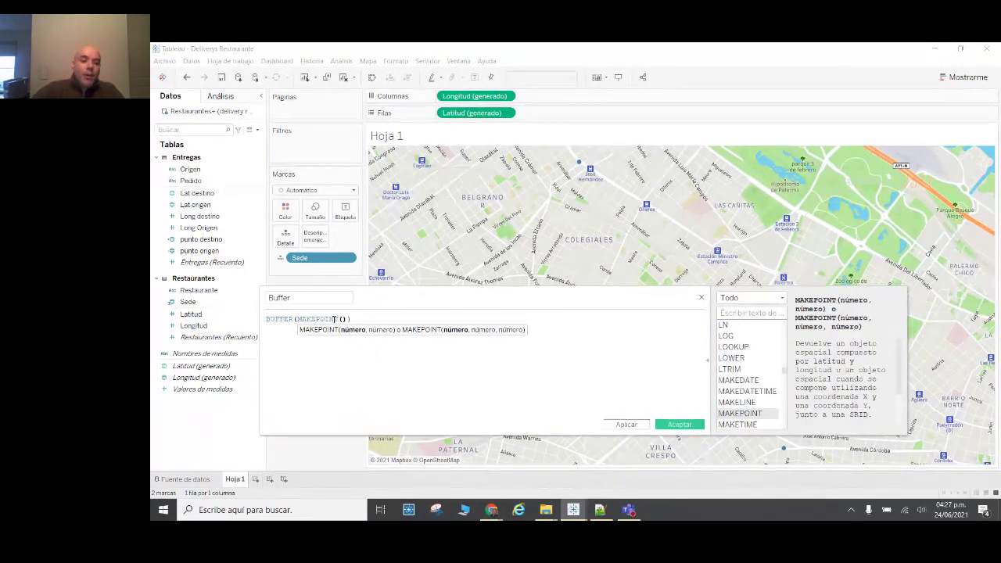
pyautogui.write('la')
pyautogui.press('Down')
pyautogui.press('Down')
pyautogui.press('Down')
pyautogui.press('Return')
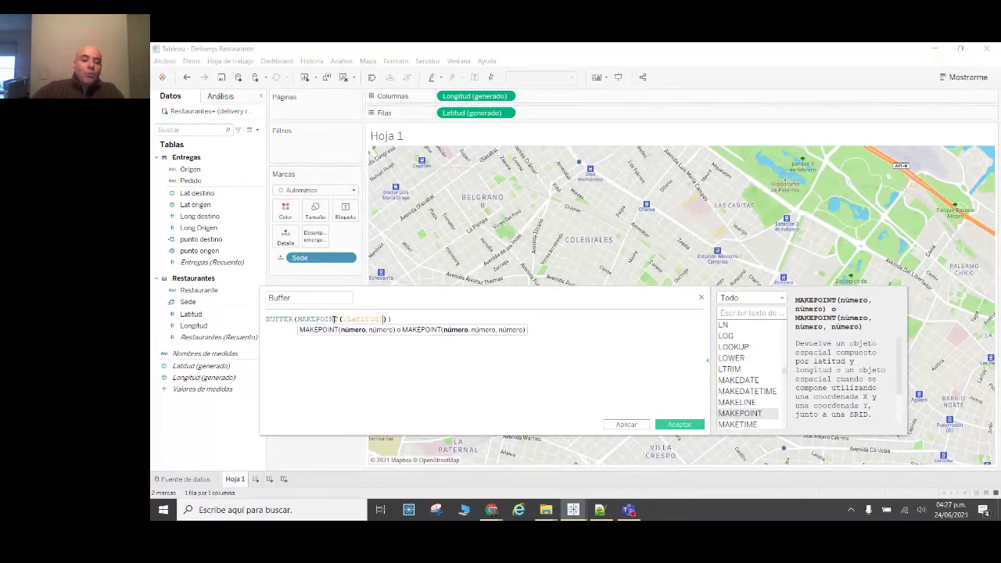
pyautogui.write(',lon')
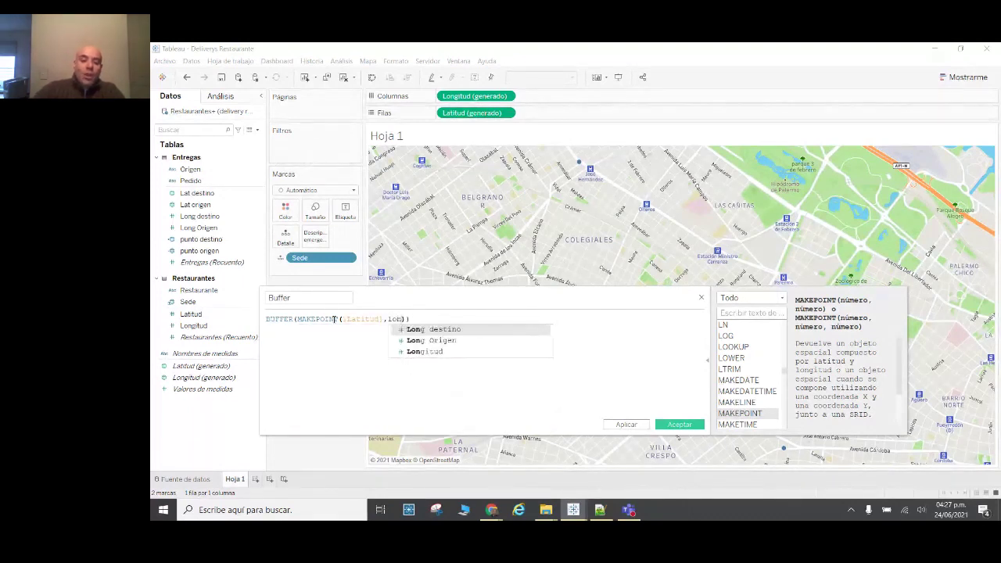
pyautogui.press('Down')
pyautogui.press('Down')
pyautogui.press('Return')
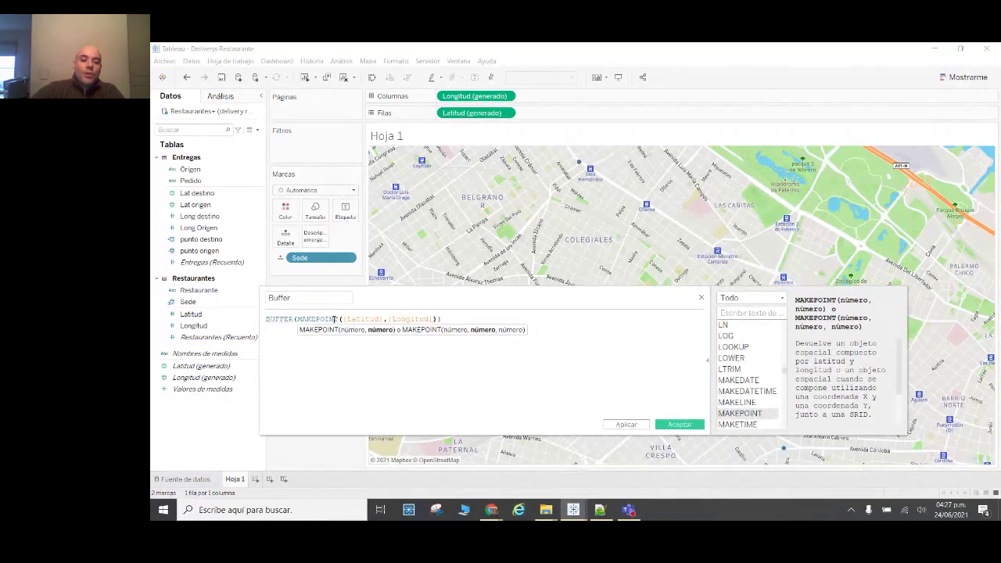
# - Complete the BUFFER formula with a distance of 2.5 and the units 'km'
pyautogui.press('Right')
pyautogui.write(',')
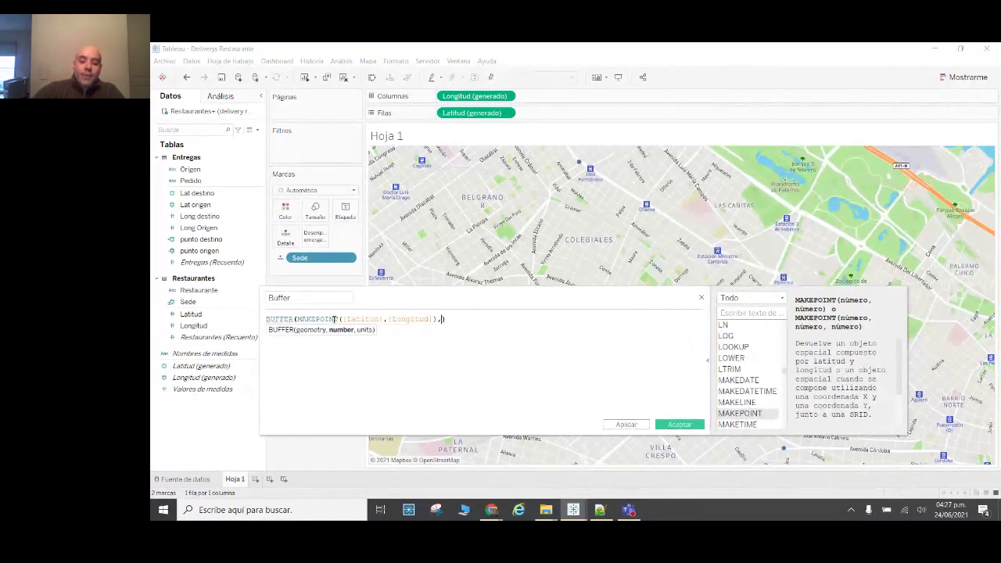
pyautogui.write('2.5')
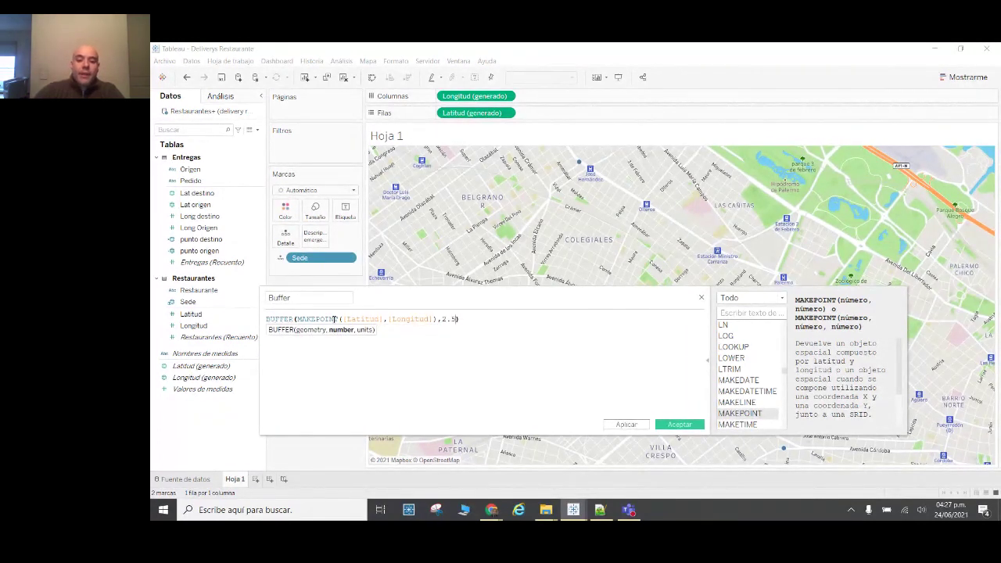
pyautogui.write(',')
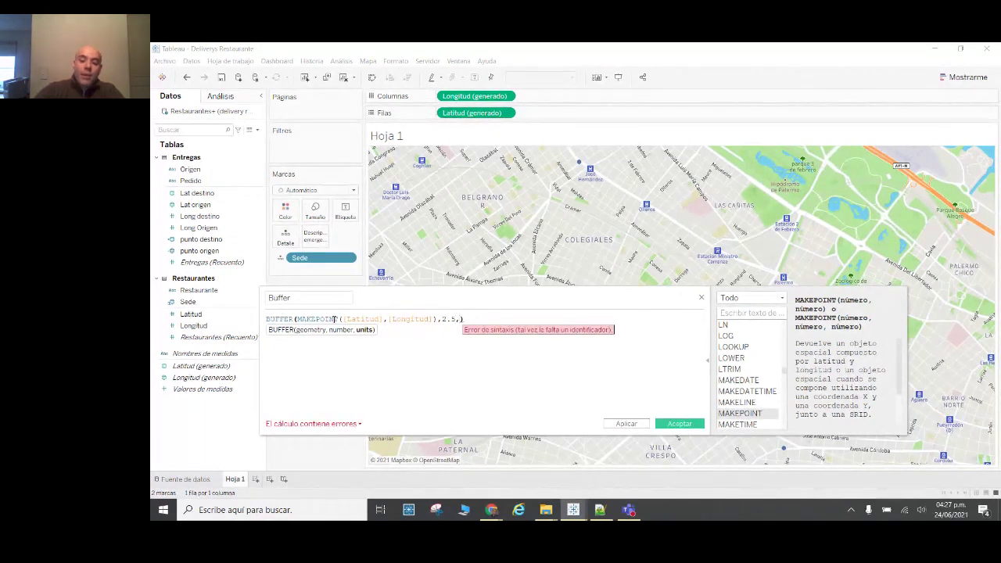
pyautogui.write("'km'")
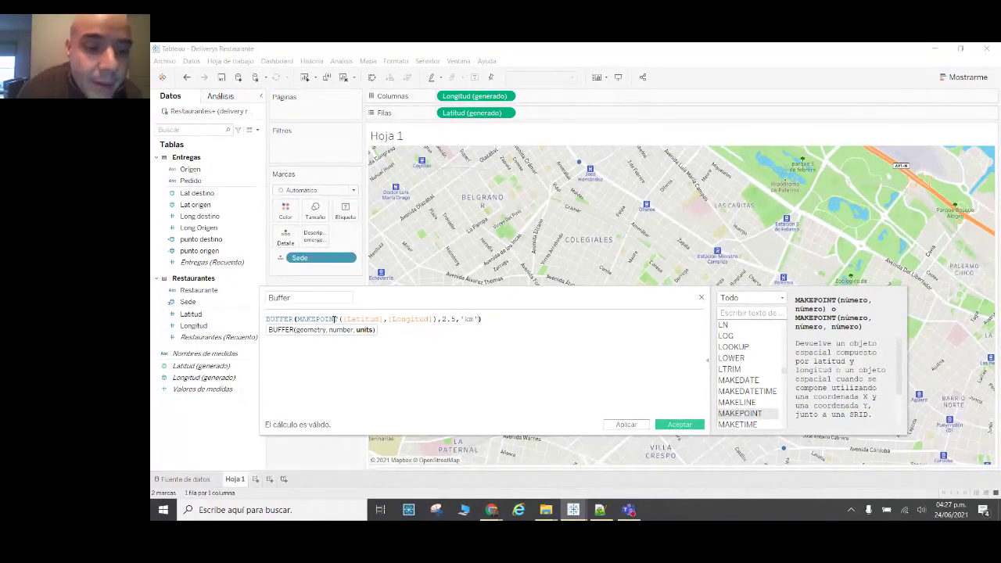
# - Save the Buffer calculation and add it to the map as a new marks layer colored by Sede
pyautogui.click(466, 381)
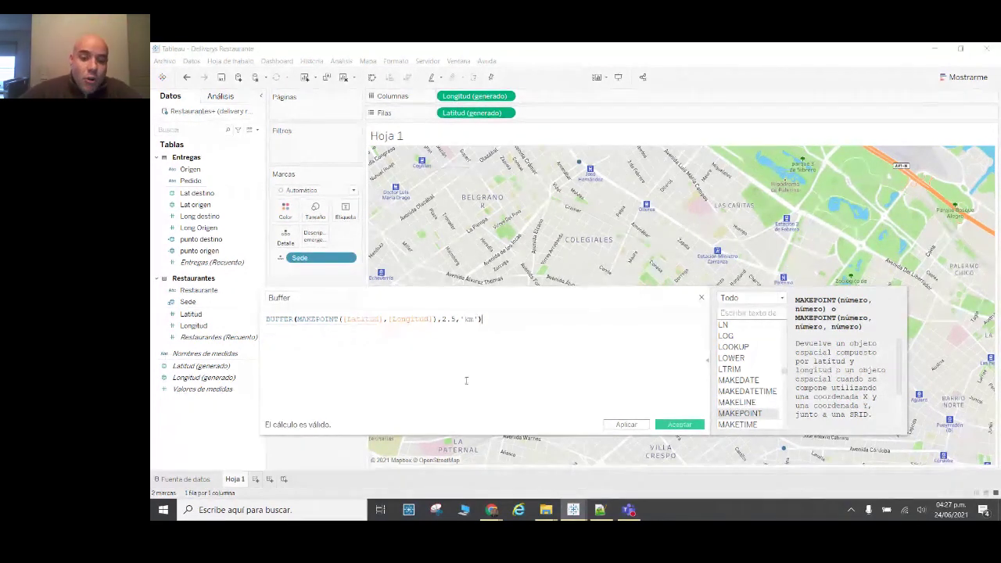
pyautogui.click(679, 425)
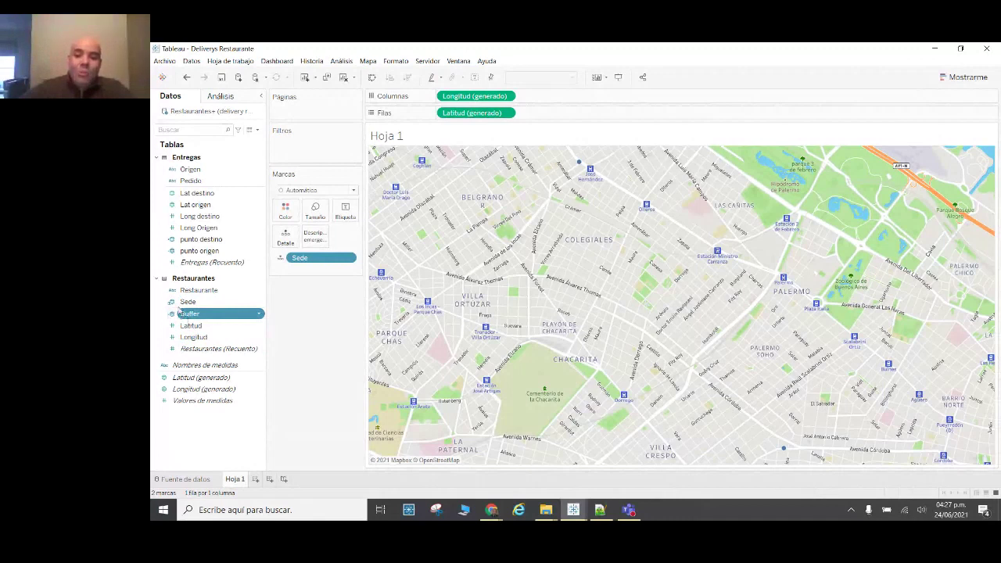
pyautogui.moveTo(178, 313); pyautogui.dragTo(643, 209)
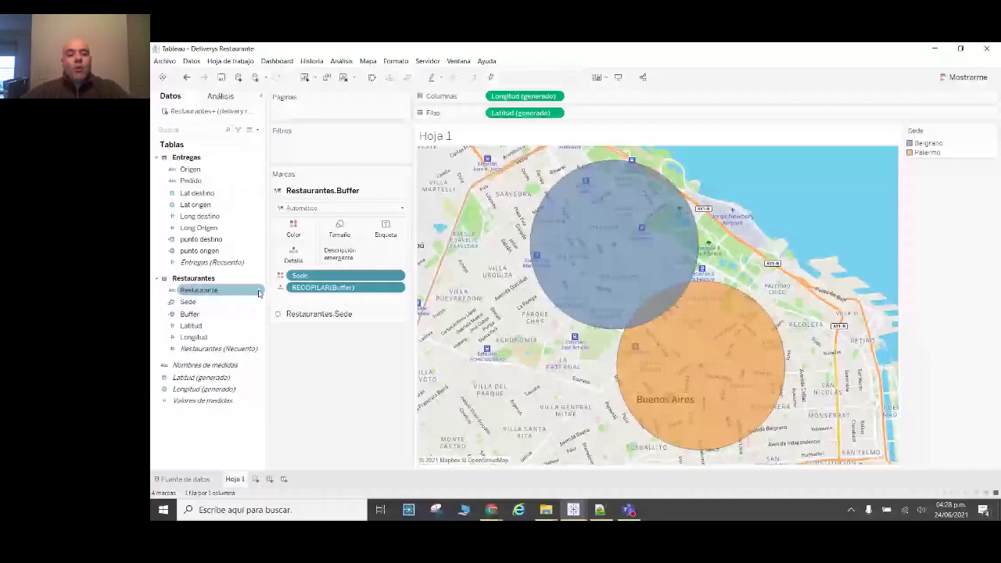
# - Create a calculated field named Línea O-D and begin its formula with the MAKELINE function
pyautogui.click(259, 293)
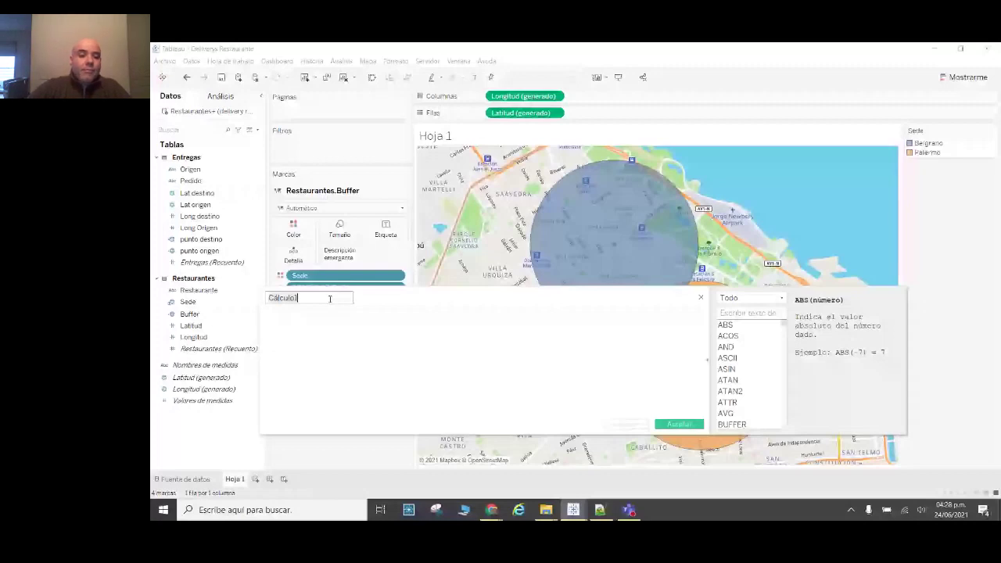
pyautogui.write('Línea O-D')
pyautogui.click(350, 334)
pyautogui.write('make')
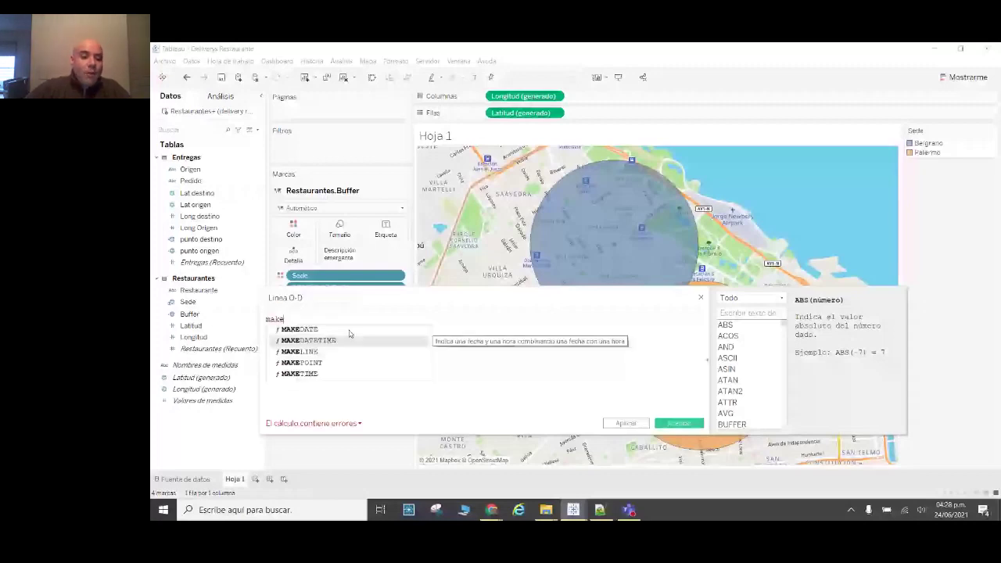
pyautogui.press('Down')
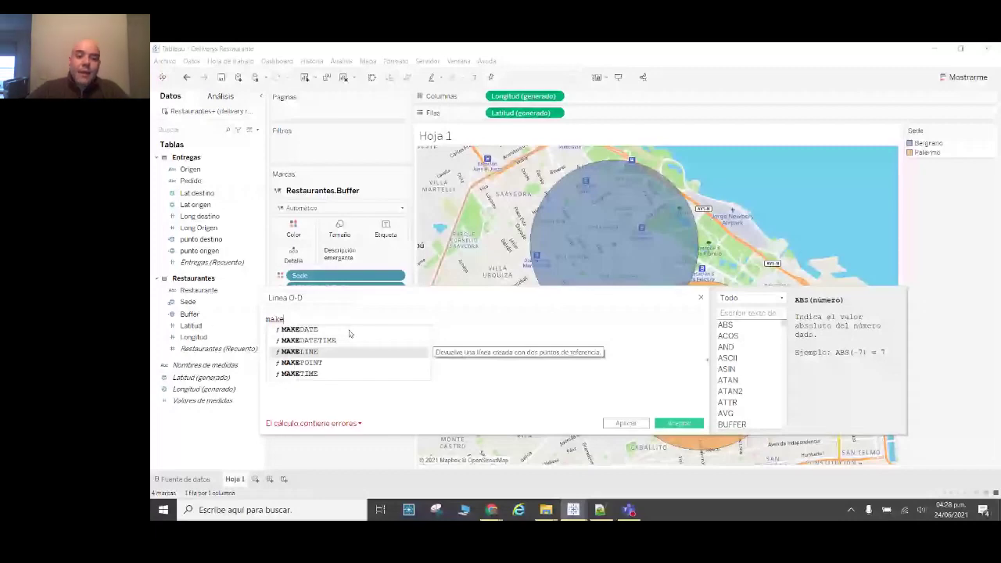
pyautogui.press('Return')
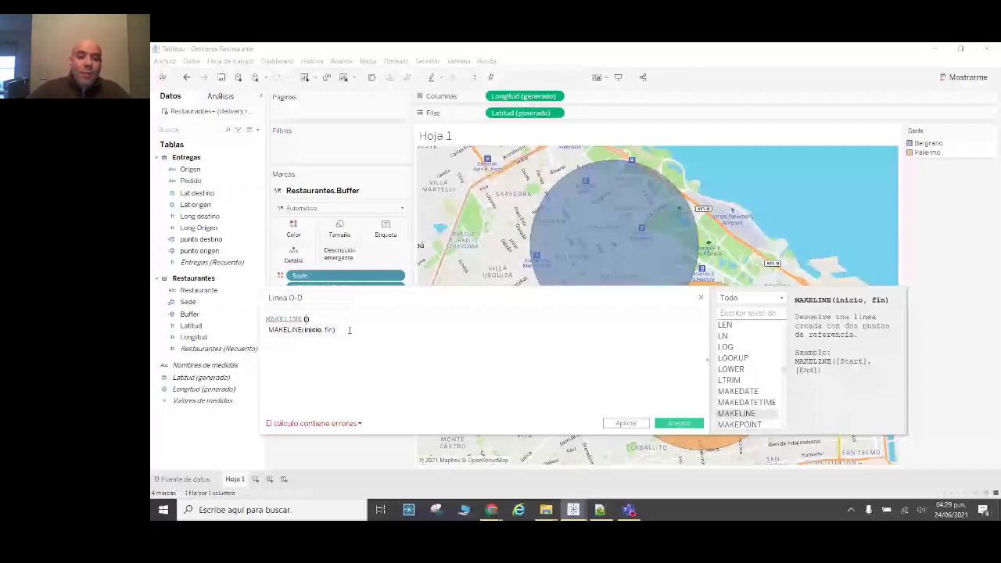
# - Insert the punto origen field as the start point argument of MAKELINE
pyautogui.write('p')
pyautogui.press('Down')
pyautogui.press('Down')
pyautogui.press('Down')
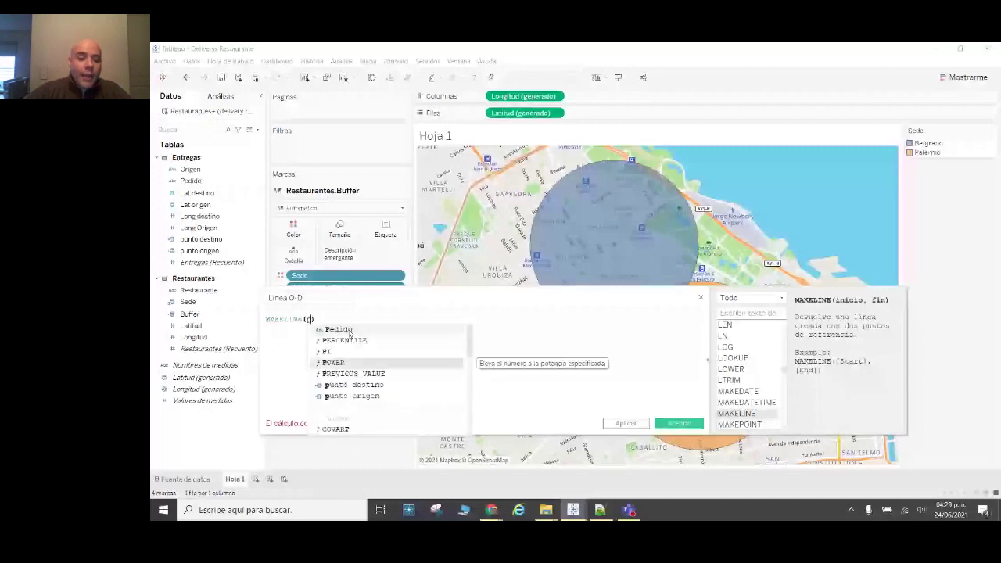
pyautogui.press('Down')
pyautogui.press('Down')
pyautogui.press('Return')
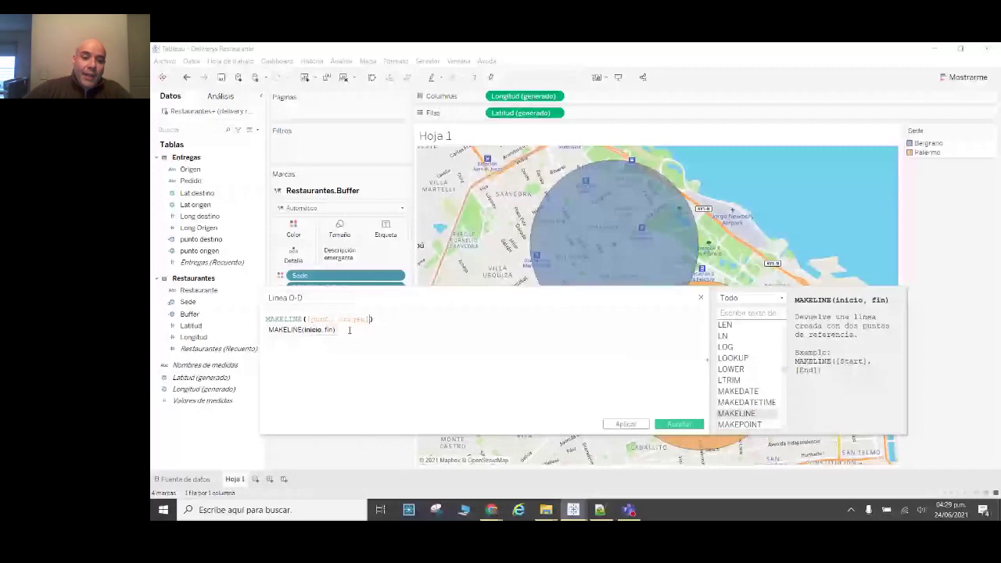
# - Complete the MAKELINE formula with punto destino as the end point and add Línea O-D to the map as a new marks layer
pyautogui.write(',[punto destino]')
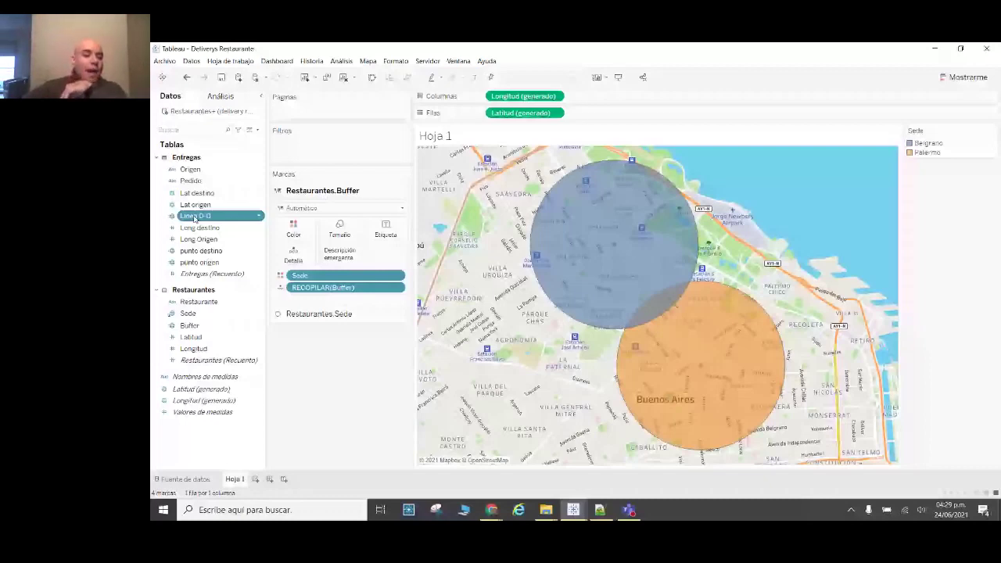
pyautogui.moveTo(195, 218); pyautogui.dragTo(503, 174)
# - Color the marks of the Entregas punto destino layer red and enlarge them
pyautogui.click(293, 229)
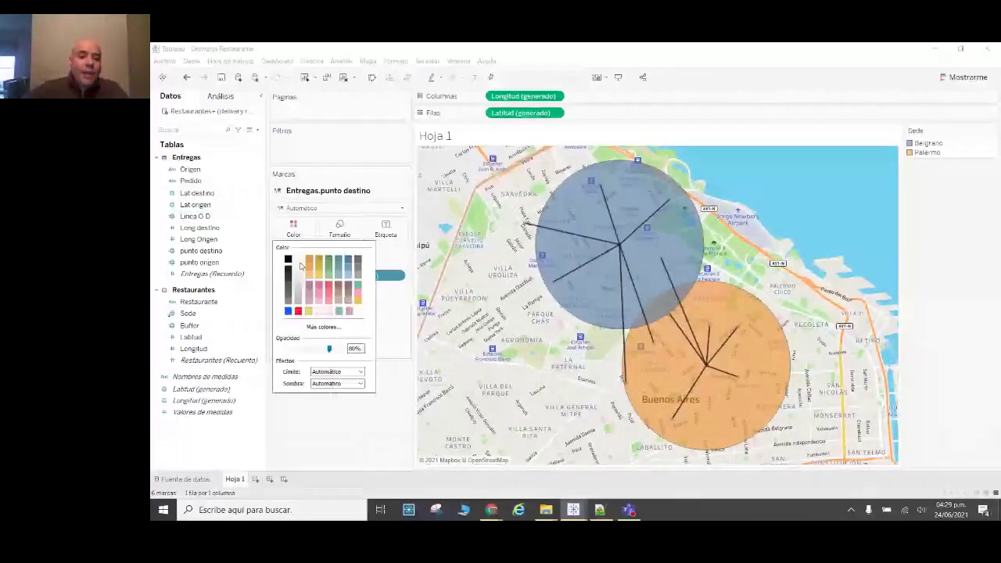
pyautogui.click(298, 310)
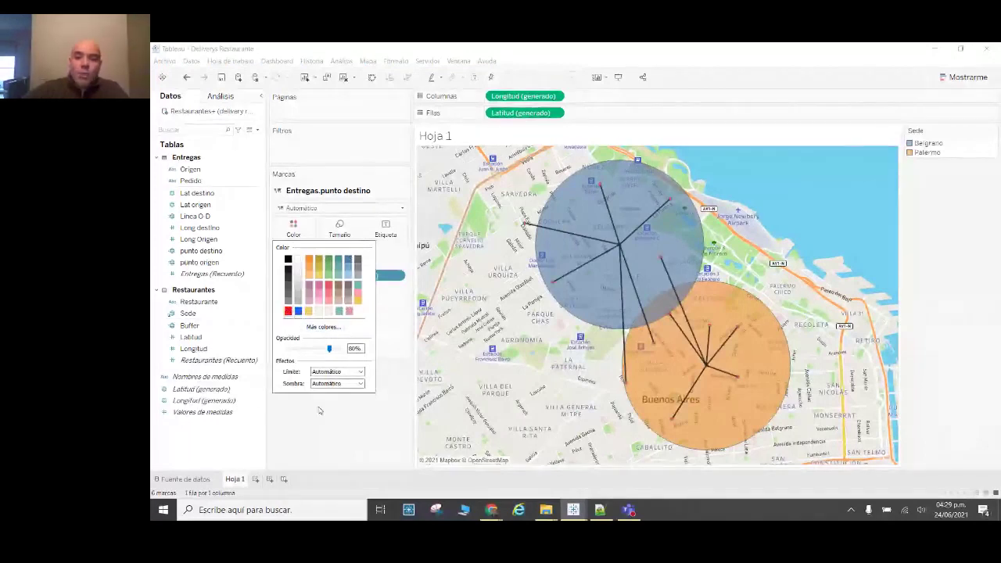
pyautogui.click(339, 229)
pyautogui.moveTo(338, 252); pyautogui.dragTo(364, 257)
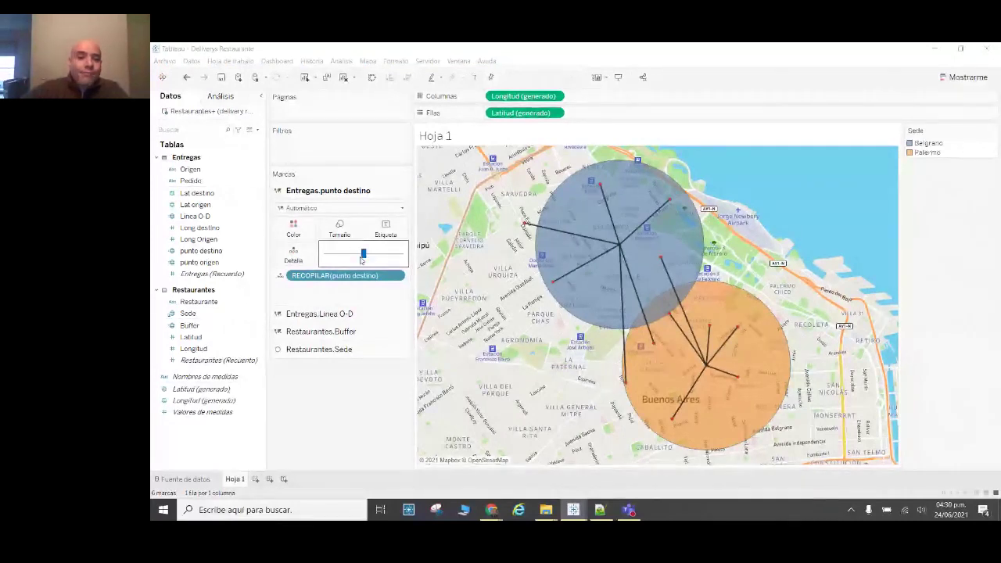
pyautogui.click(356, 420)
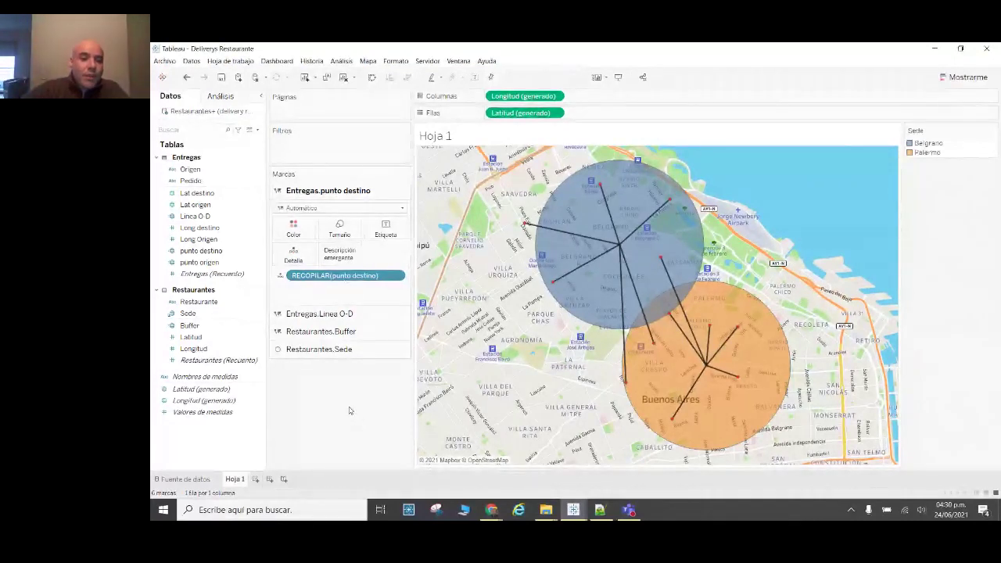
# - Try to move the Restaurantes.Sede layer above the other marks layers, and undo the change
pyautogui.click(317, 349)
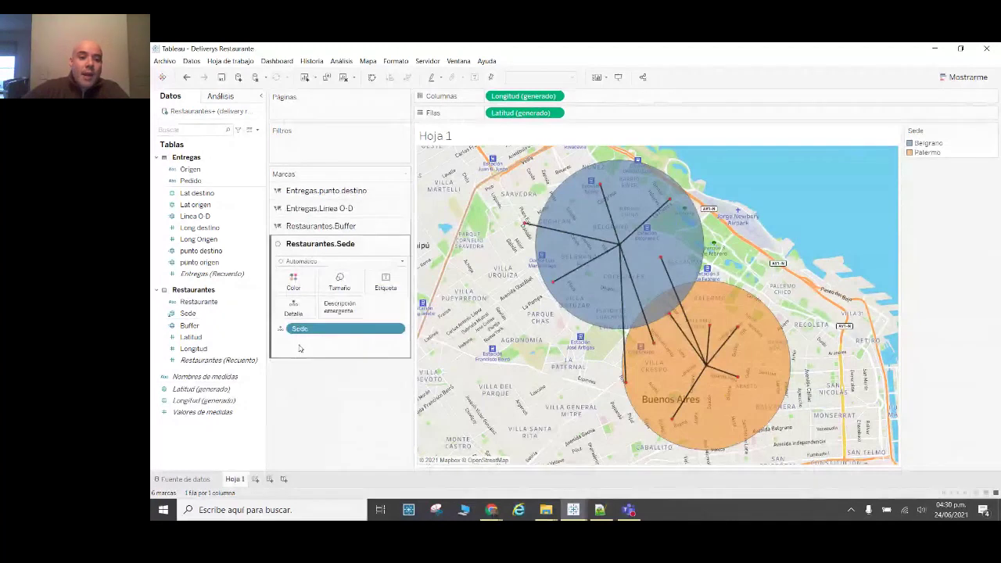
pyautogui.click(293, 282)
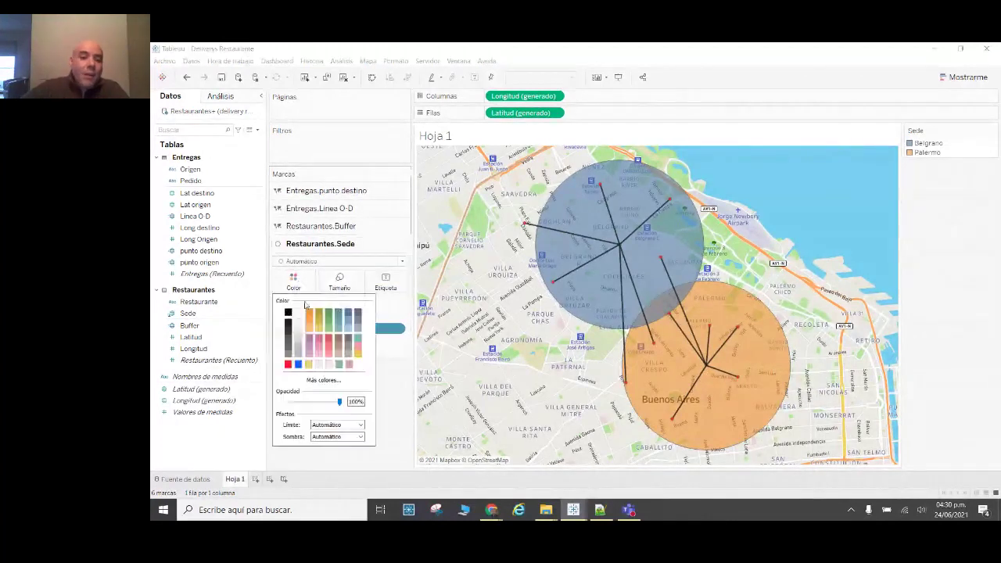
pyautogui.click(391, 399)
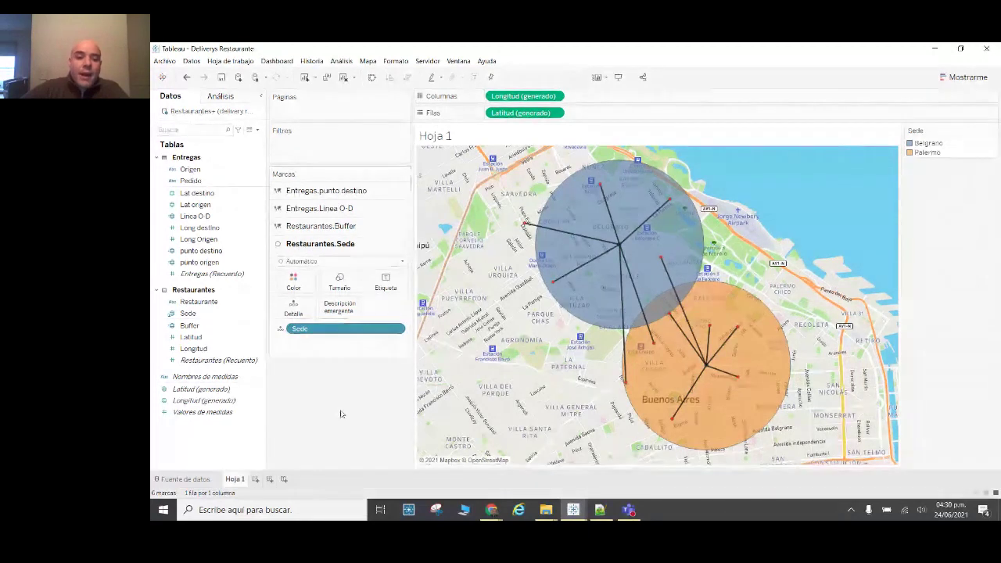
pyautogui.moveTo(688, 389)
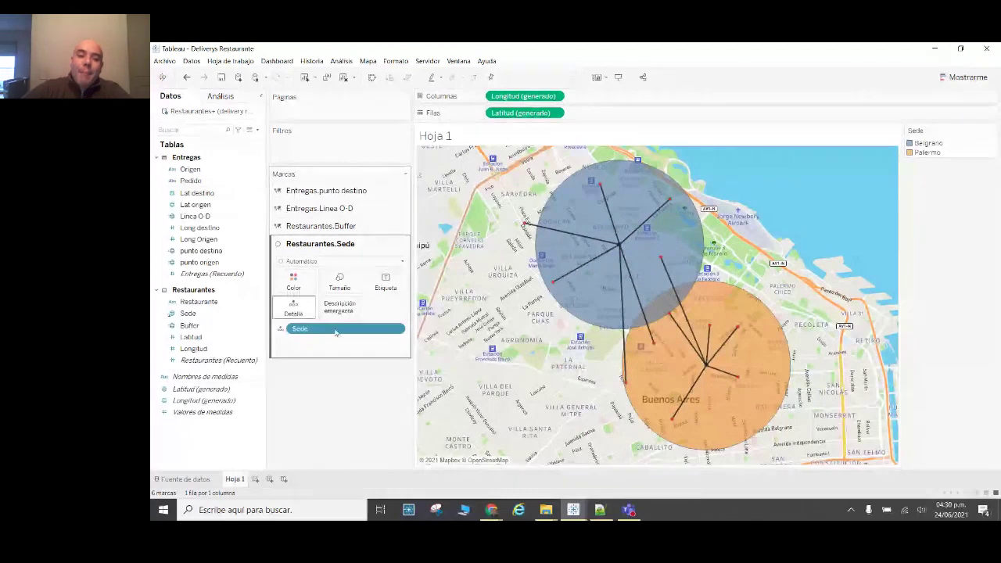
pyautogui.moveTo(344, 247); pyautogui.dragTo(346, 189)
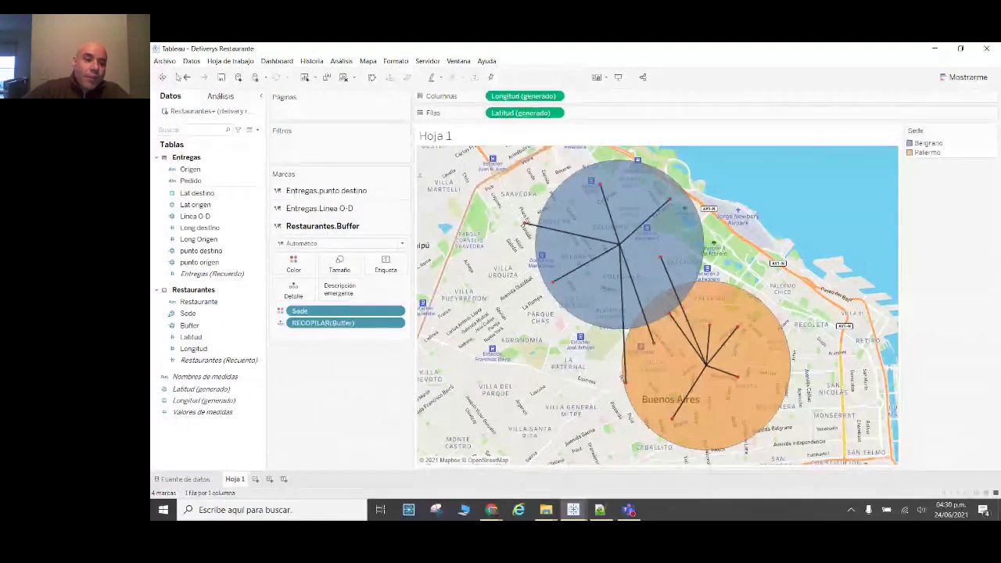
pyautogui.click(184, 76)
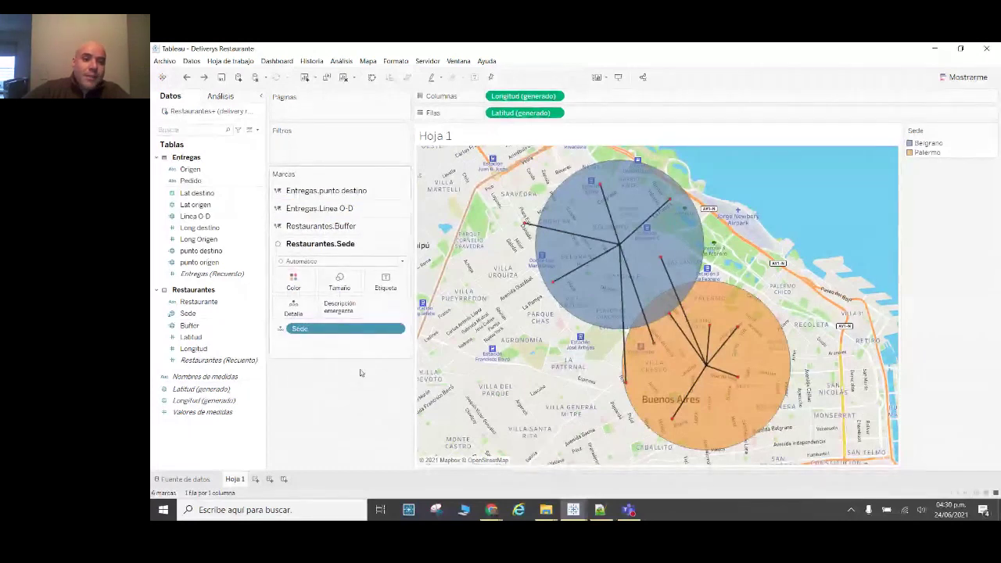
# - Remove the Restaurantes.Sede layer, add Sede back to the map as the top marks layer, and rearrange the Entregas layers below it
pyautogui.moveTo(320, 243); pyautogui.dragTo(201, 431)
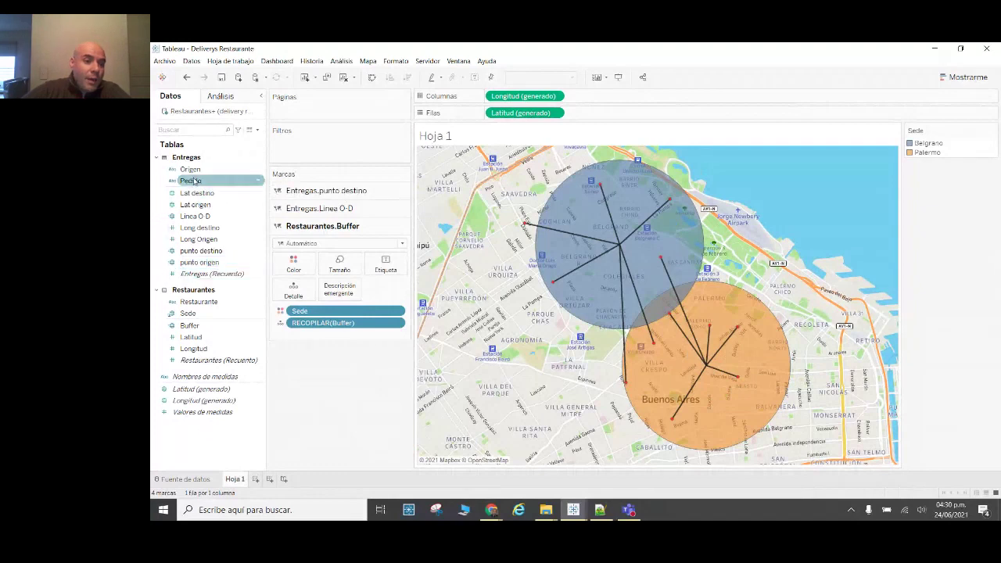
pyautogui.click(183, 313)
pyautogui.moveTo(183, 314); pyautogui.dragTo(521, 170)
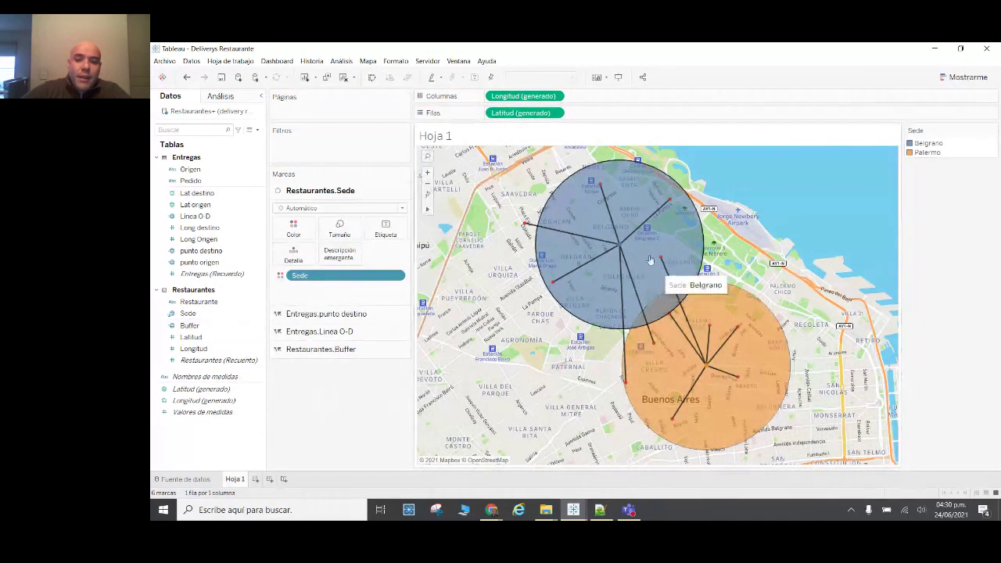
pyautogui.moveTo(312, 313); pyautogui.dragTo(312, 198)
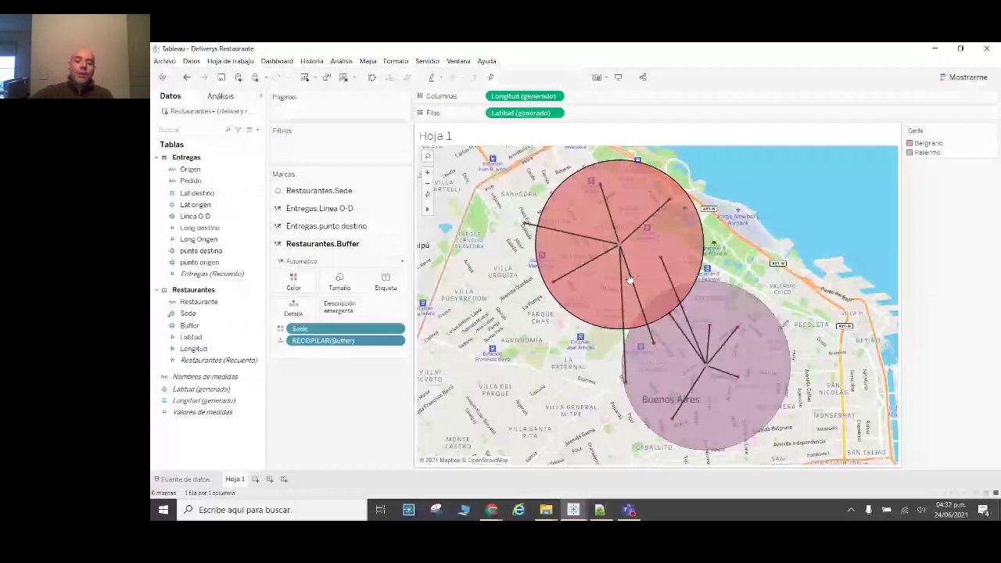
# - Switch to the other open workbook and review its Mapa Personalizado, Geocodificación Personalizada y Buffer, and Capas de Mapas y Makelines sheets
pyautogui.click(575, 511)
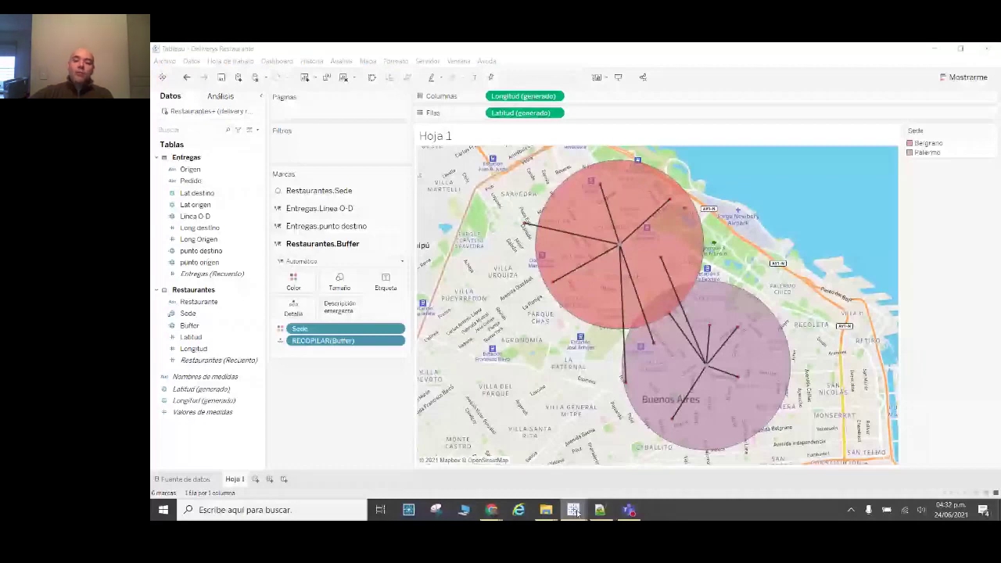
pyautogui.click(385, 495)
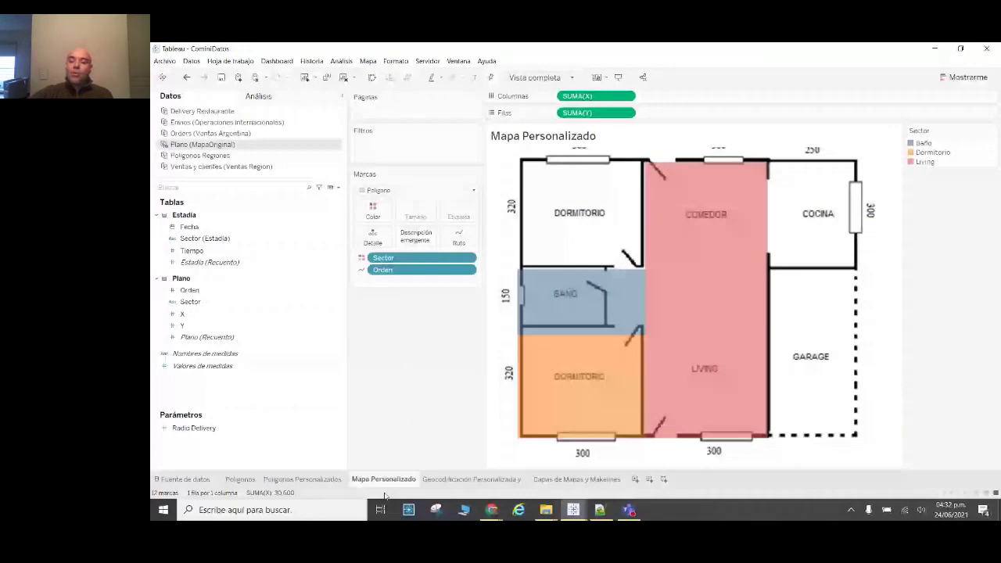
pyautogui.click(472, 479)
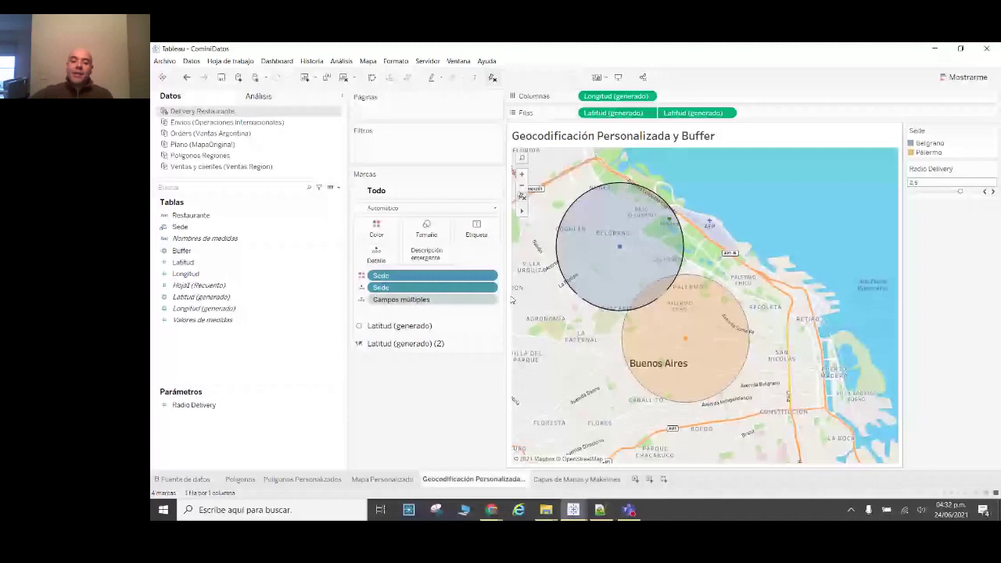
pyautogui.moveTo(491, 509)
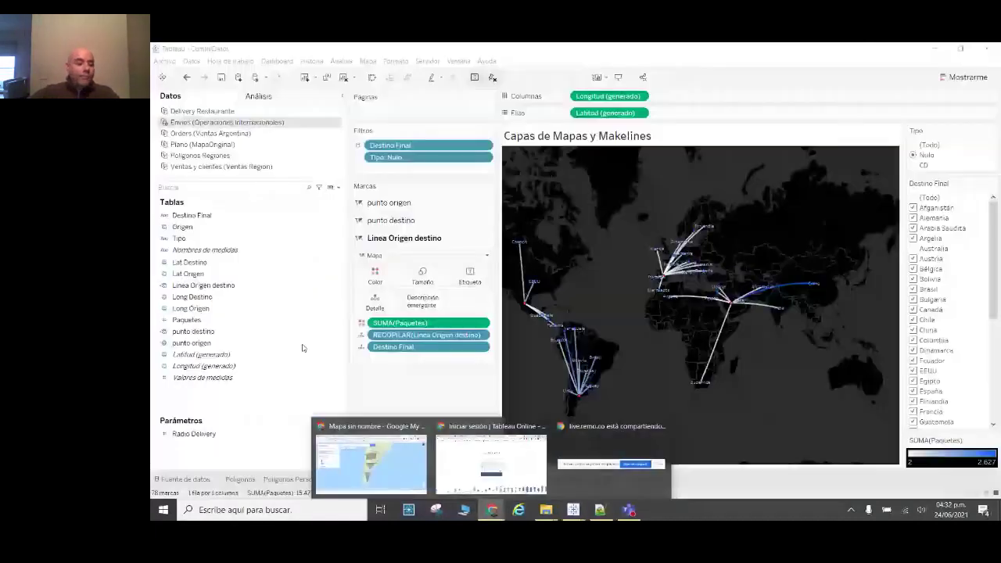
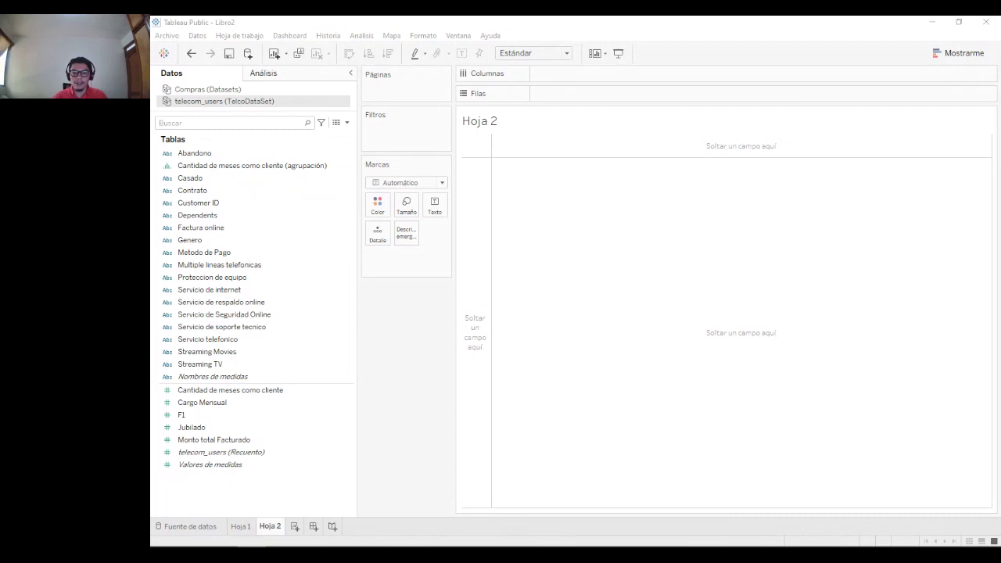
# - Examine the columns of the telecom_users data source, from Customer ID through Monto total Facturado and Abandono
pyautogui.click(319, 389)
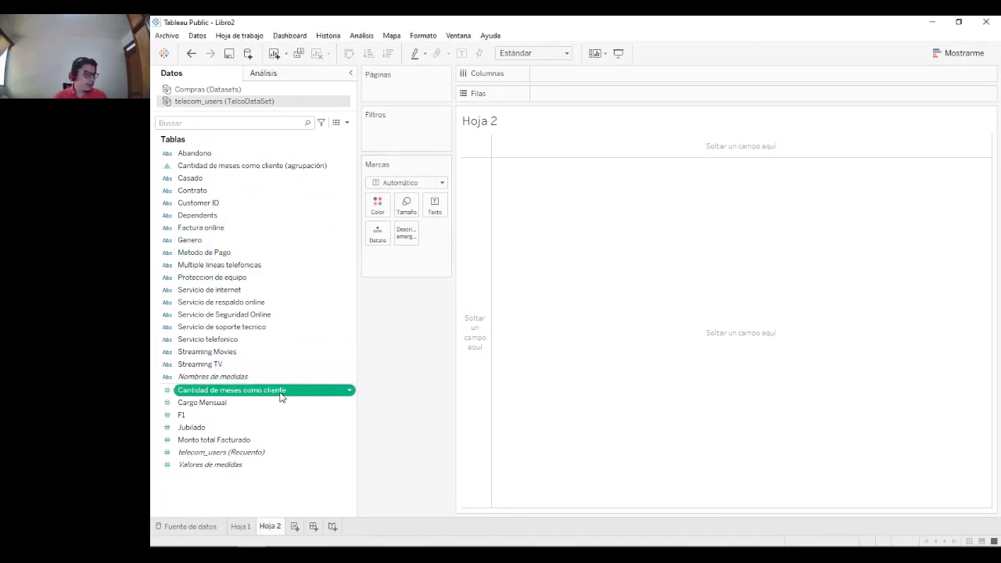
pyautogui.click(205, 528)
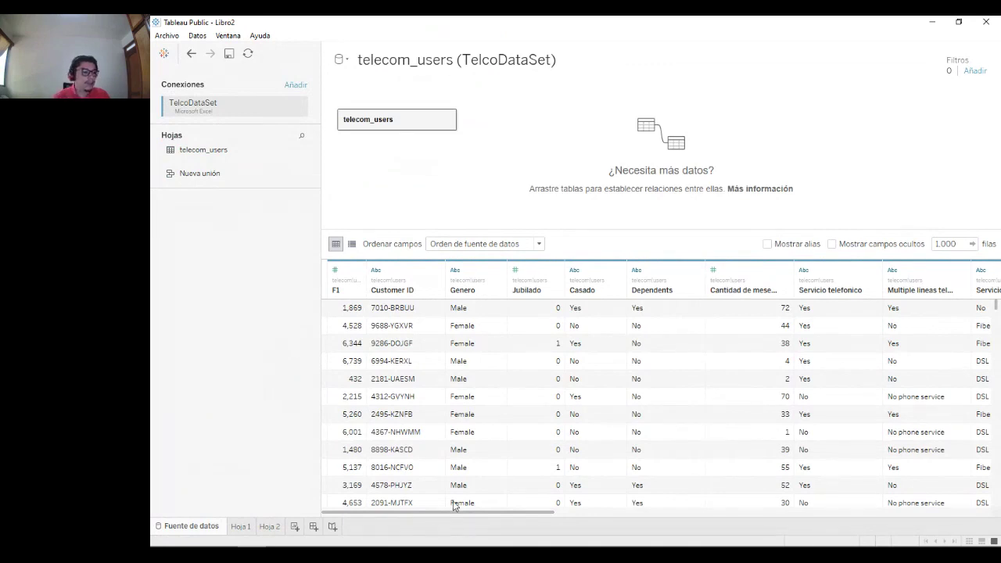
pyautogui.moveTo(455, 510); pyautogui.dragTo(462, 516)
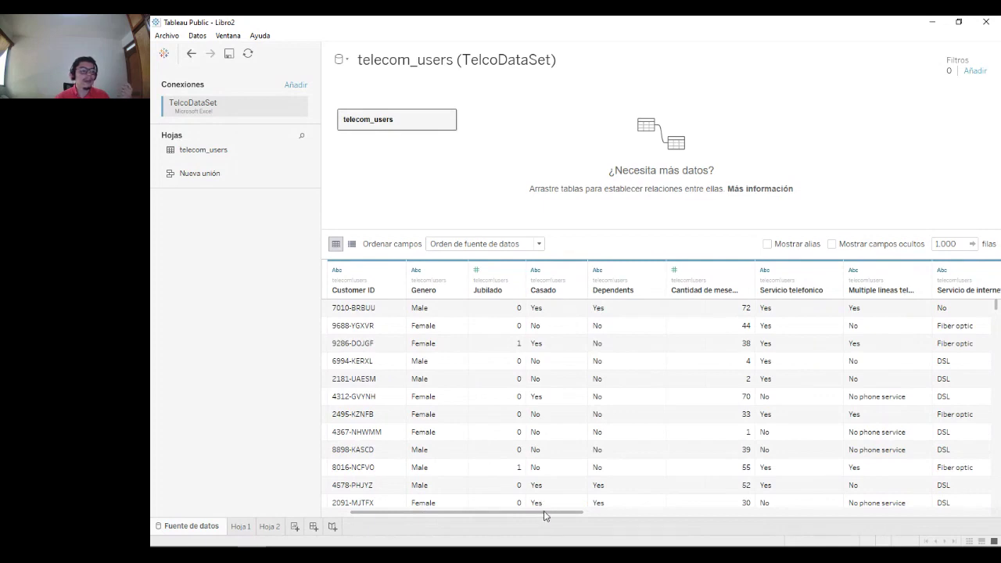
pyautogui.moveTo(547, 517); pyautogui.dragTo(938, 510)
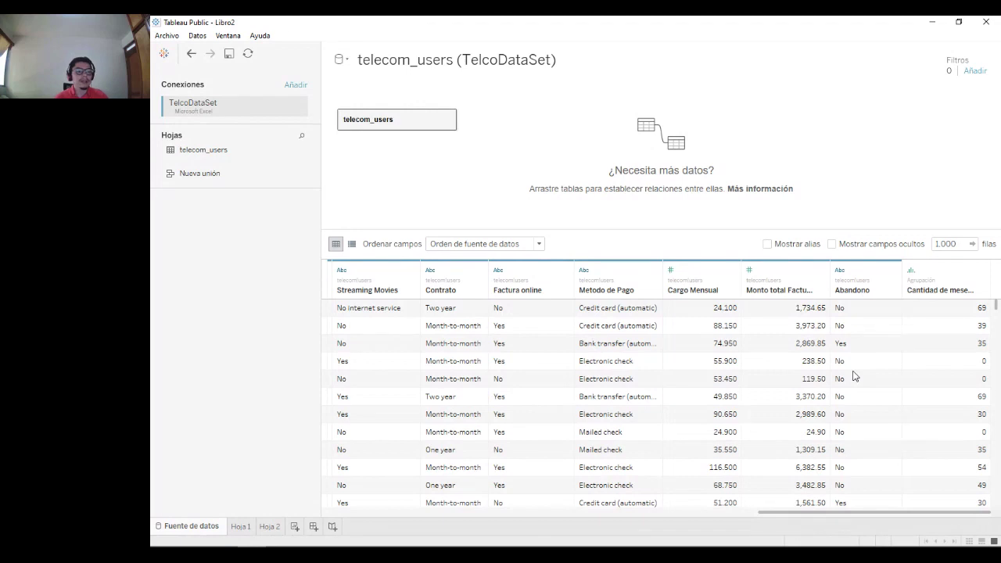
# - Create a new worksheet and delete the existing Cantidad de meses como cliente (agrupación) field
pyautogui.click(270, 527)
pyautogui.click(294, 527)
pyautogui.click(268, 165)
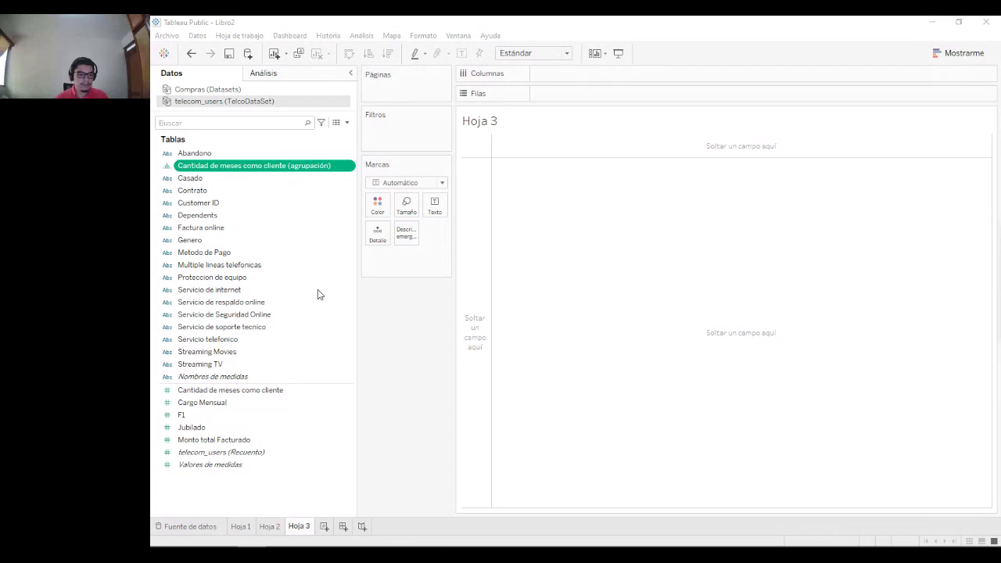
pyautogui.press('Delete')
# - Build a histogram of Cantidad de meses como cliente on the new sheet using the suggested chart types
pyautogui.click(262, 391)
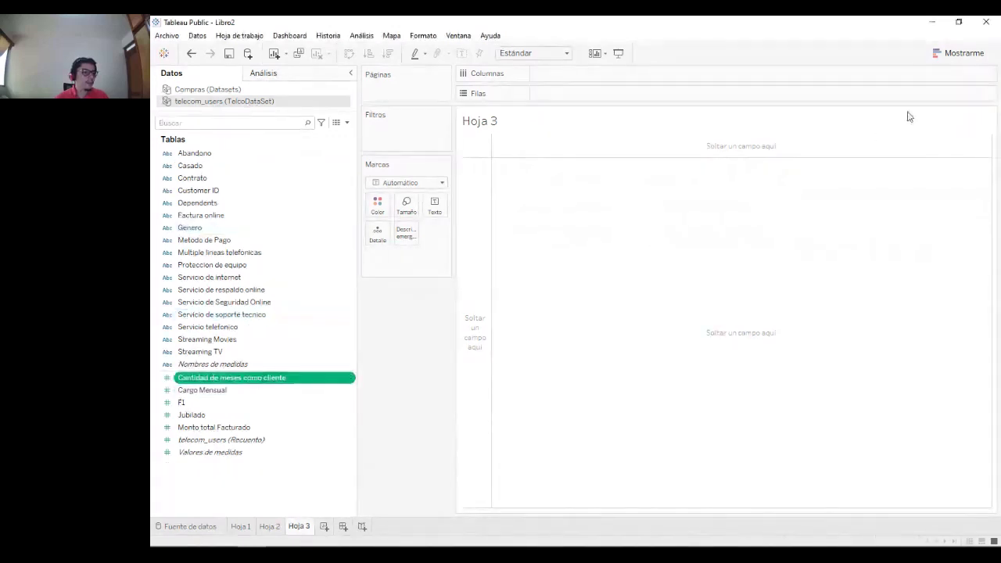
pyautogui.click(935, 52)
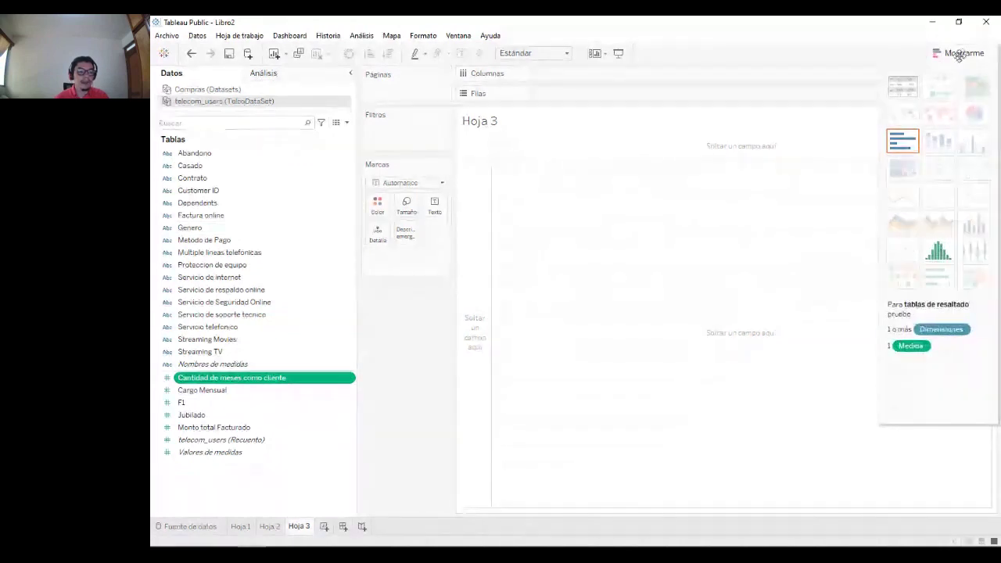
pyautogui.click(941, 253)
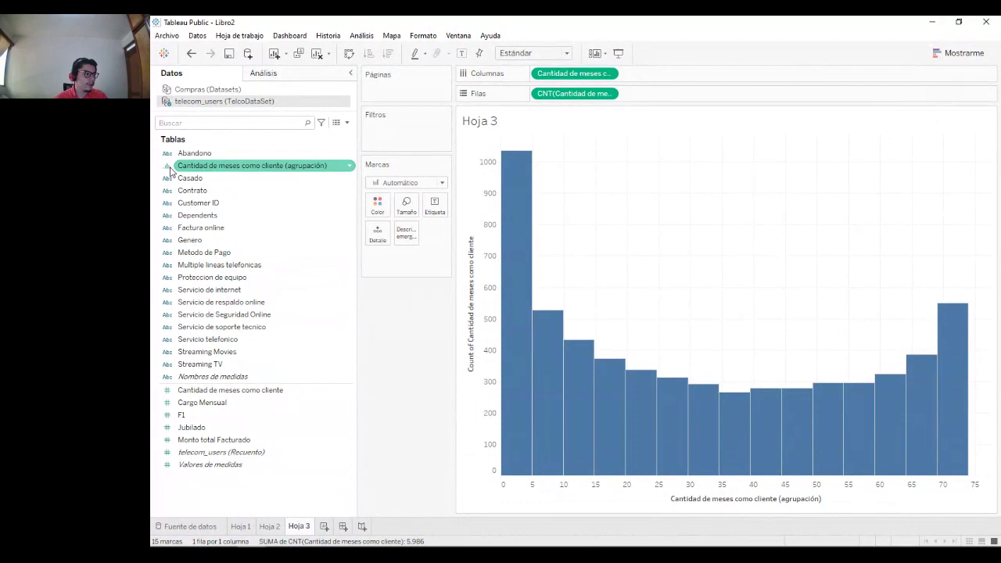
# - Open the bin settings of Cantidad de meses como cliente (agrupación) and enter a bin size of 4.93
pyautogui.click(255, 174)
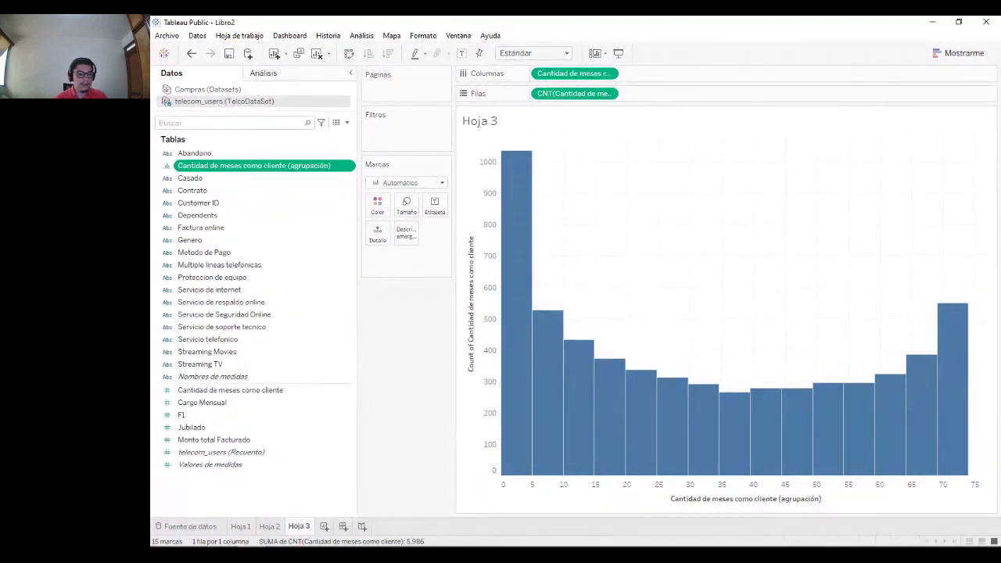
pyautogui.moveTo(795, 249); pyautogui.dragTo(393, 259)
pyautogui.press('BackSpace')
pyautogui.press('BackSpace')
pyautogui.press('BackSpace')
pyautogui.write(',93')
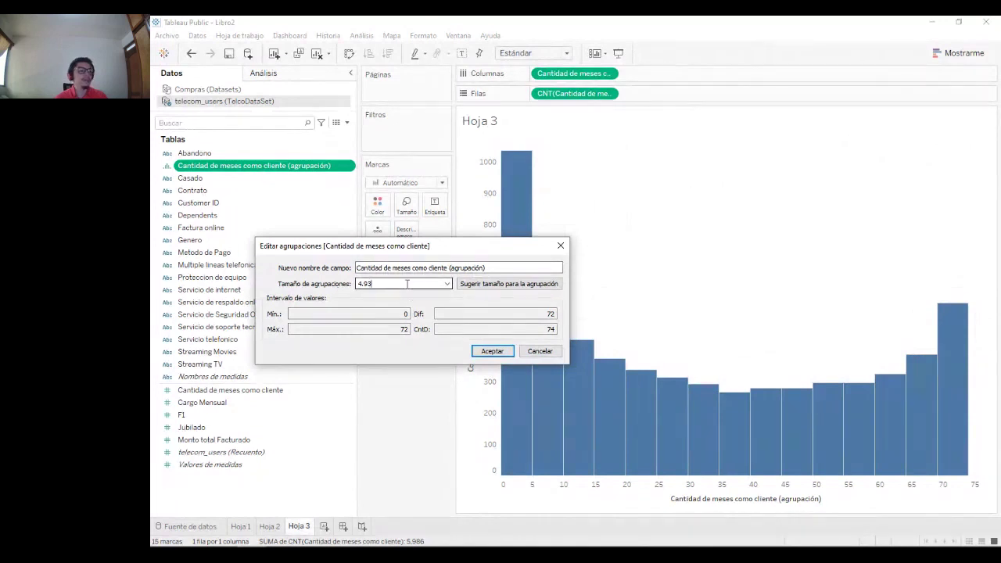
pyautogui.tripleClick(407, 283)
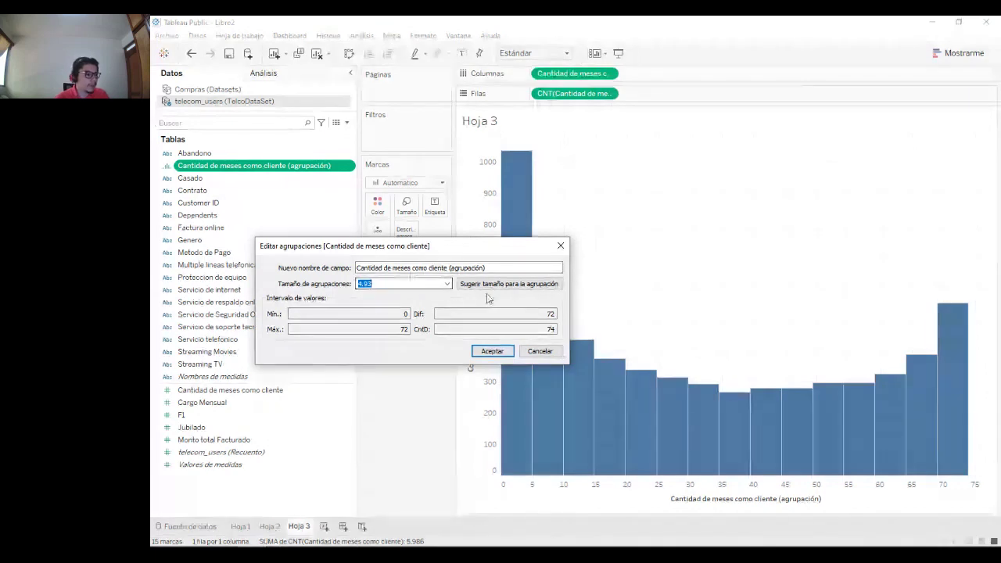
# - Create a new parameter for the bin size, with an interval minimum of 5 and a step size of 1
pyautogui.click(448, 285)
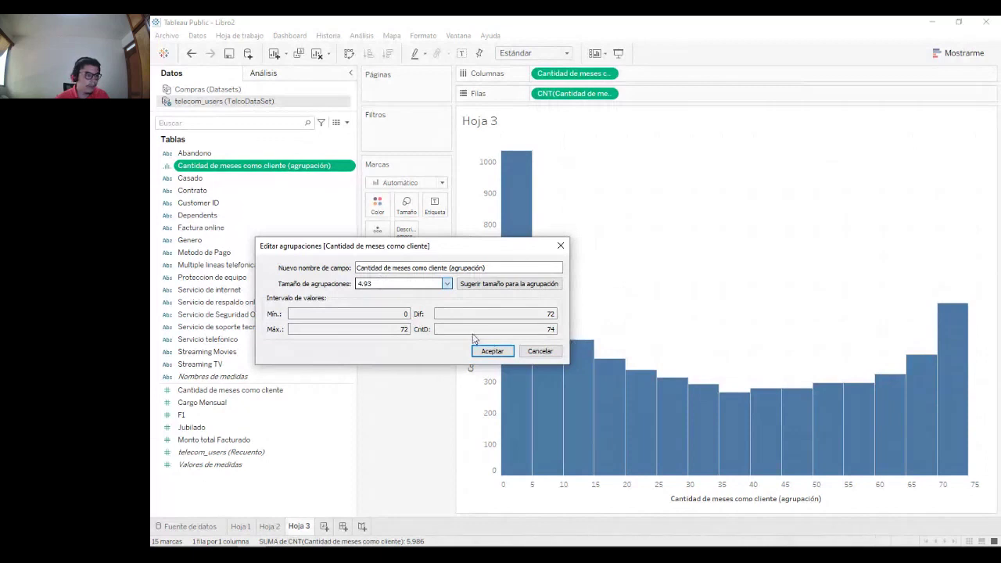
pyautogui.press('Down')
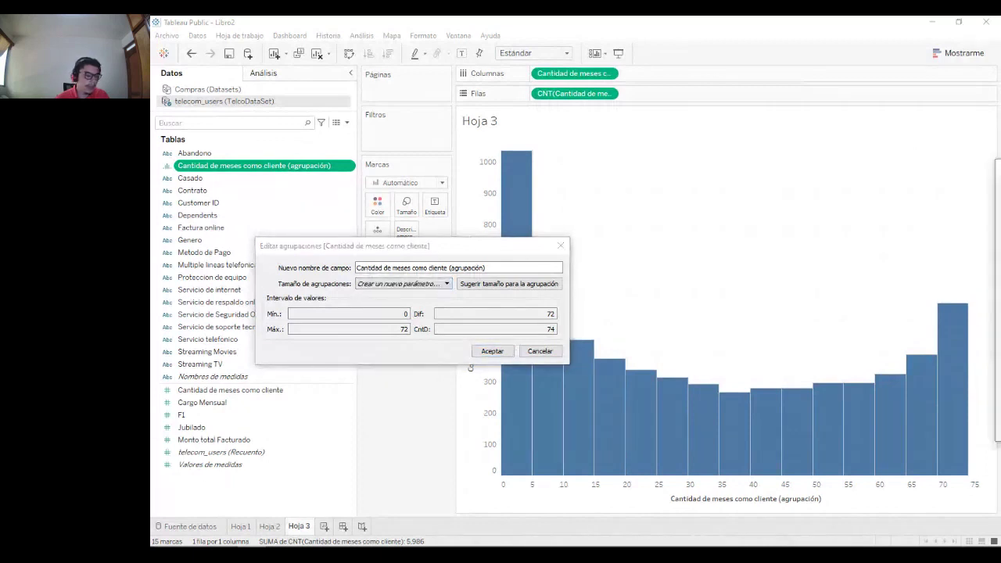
pyautogui.click(637, 189)
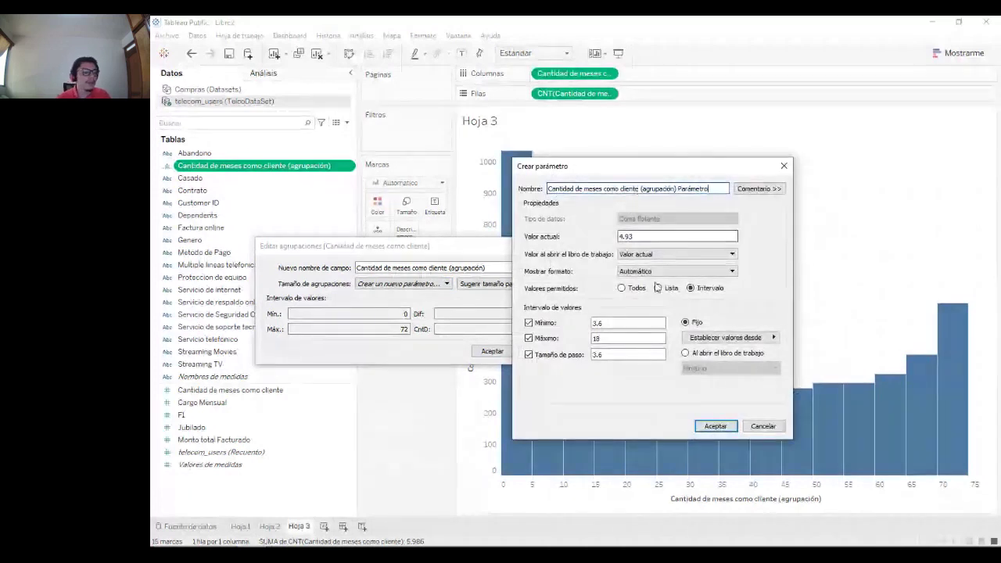
pyautogui.click(551, 325)
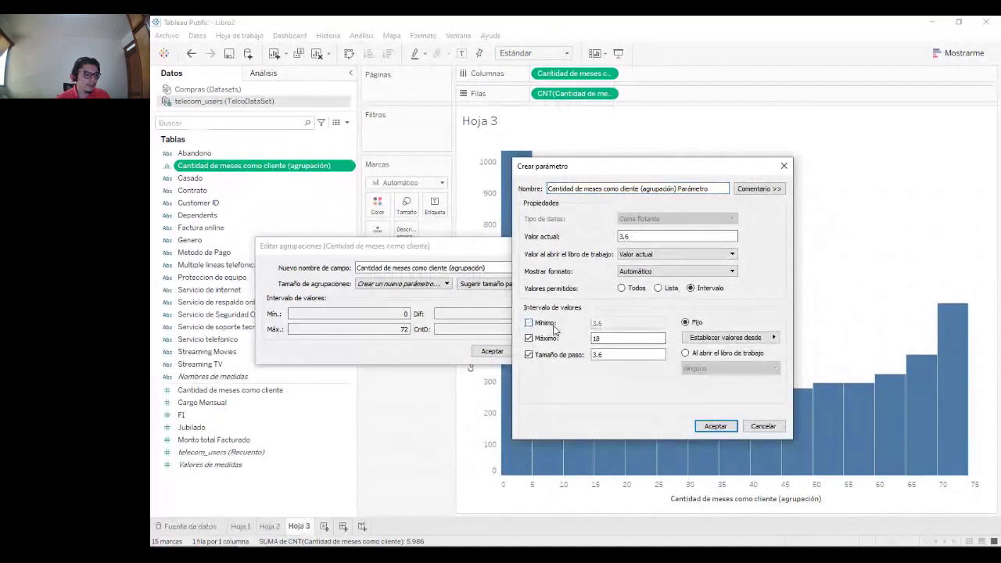
pyautogui.click(554, 324)
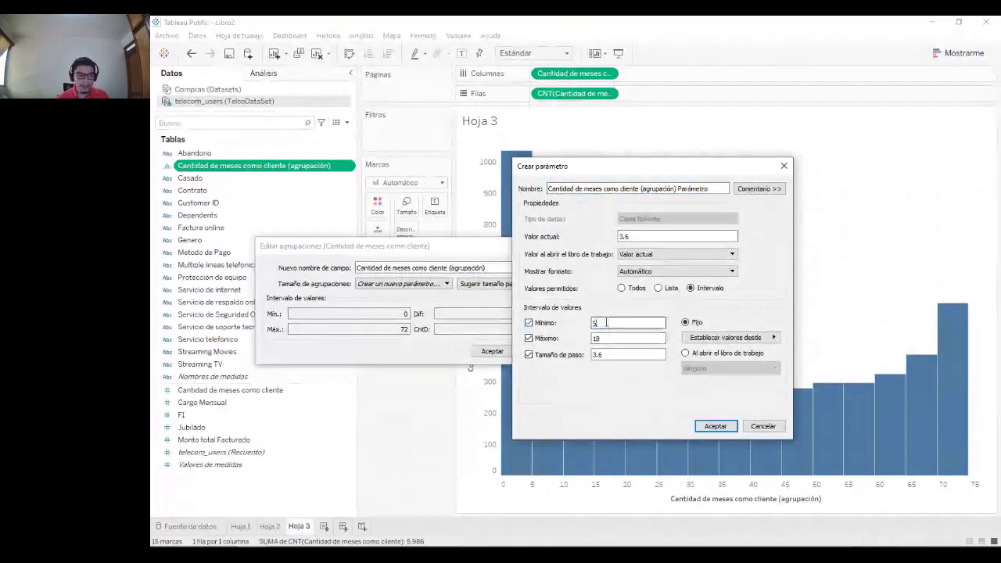
pyautogui.write('5')
pyautogui.click(564, 356)
pyautogui.click(564, 357)
pyautogui.click(610, 354)
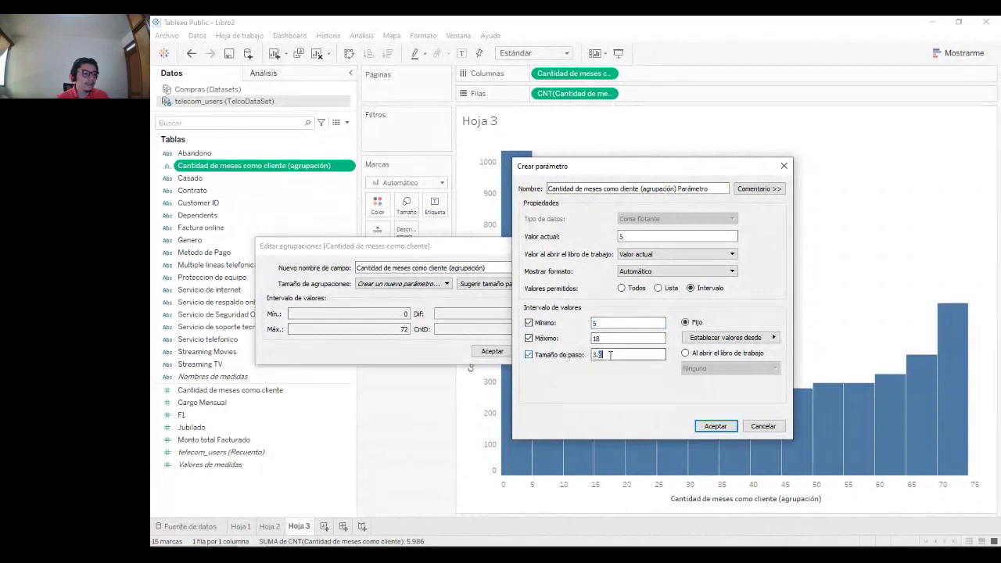
pyautogui.write('1')
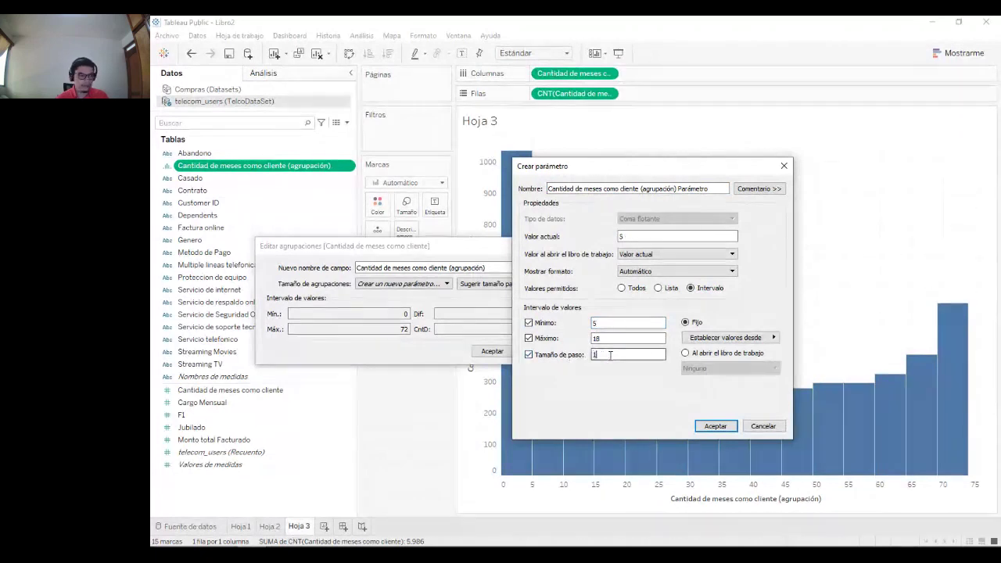
# - Accept the parameter with a current value of 5 and apply it as the bin size of Cantidad de meses como cliente (agrupación)
pyautogui.click(633, 236)
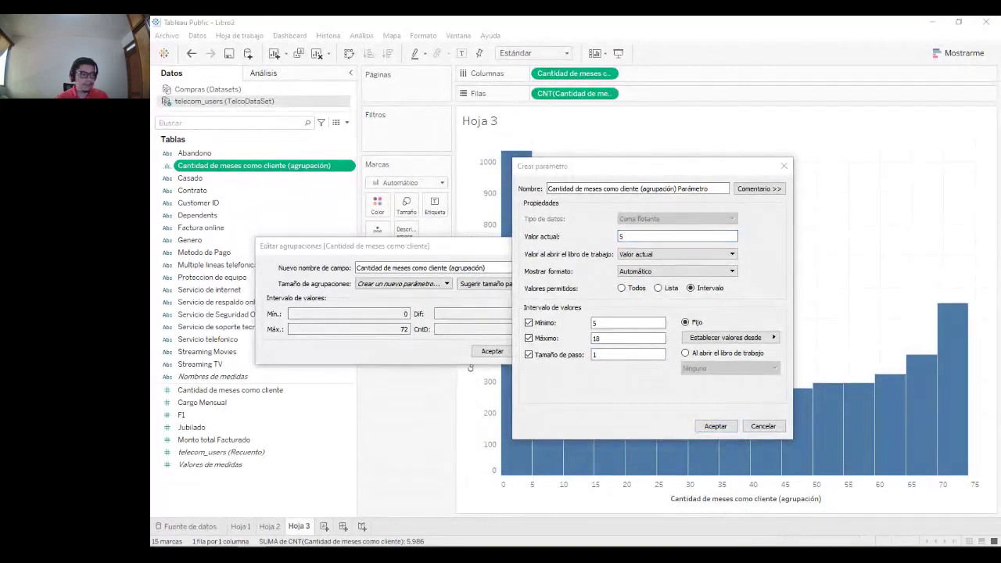
pyautogui.moveTo(704, 166); pyautogui.dragTo(584, 139)
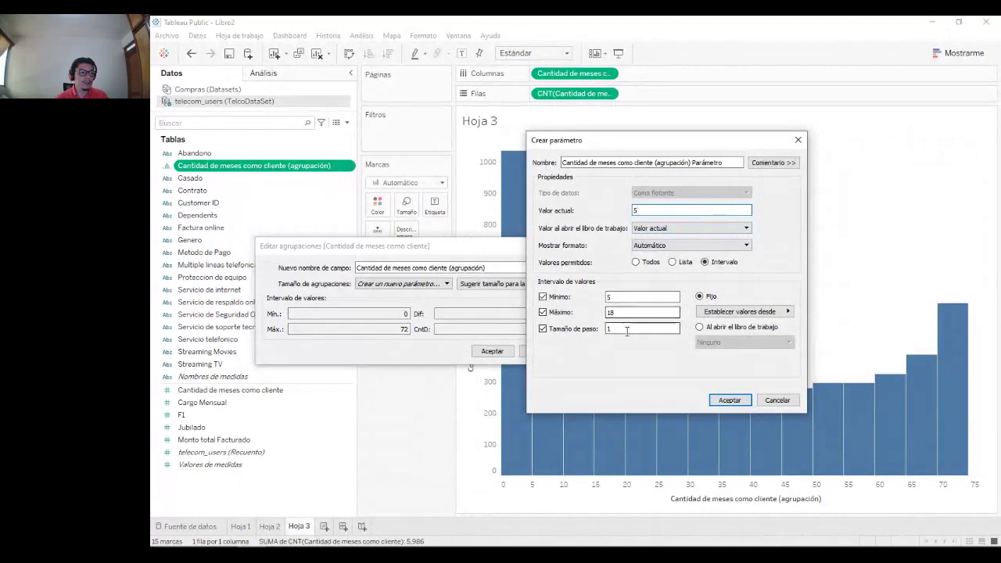
pyautogui.click(726, 397)
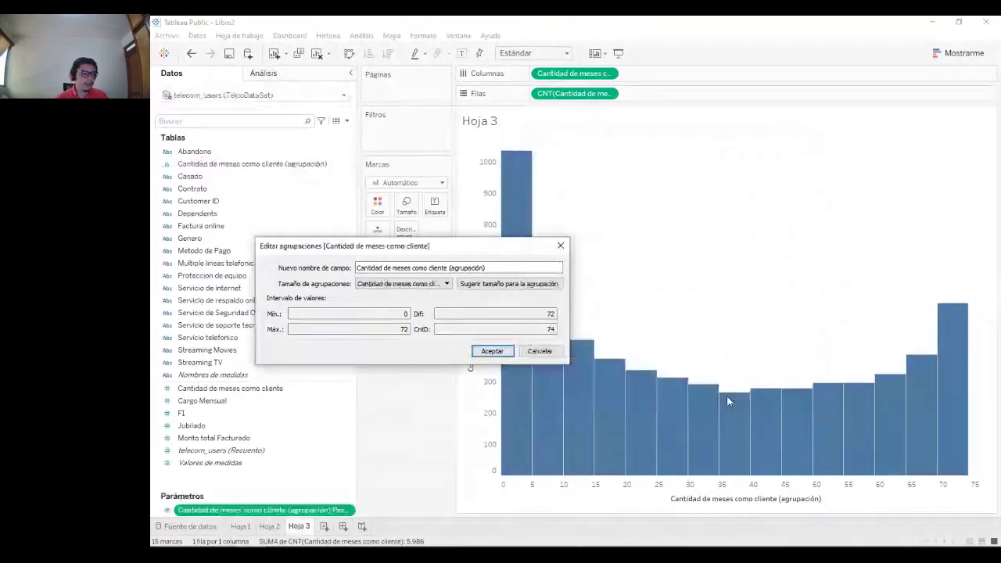
pyautogui.click(491, 351)
# - Rename the bin-size parameter to P-Tamaño de la agrupacion and show its control on the sheet
pyautogui.moveTo(293, 493); pyautogui.dragTo(292, 389)
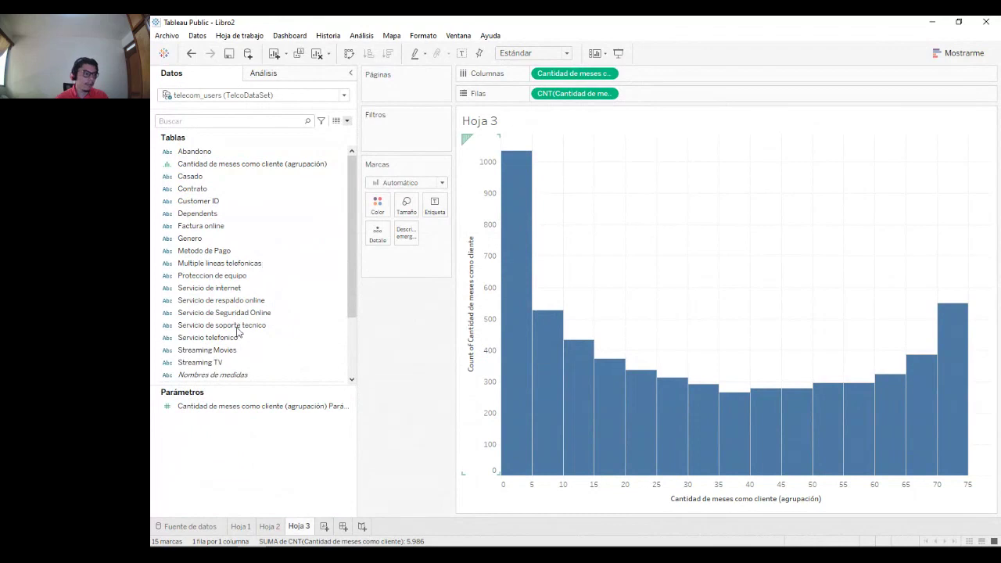
pyautogui.click(265, 406)
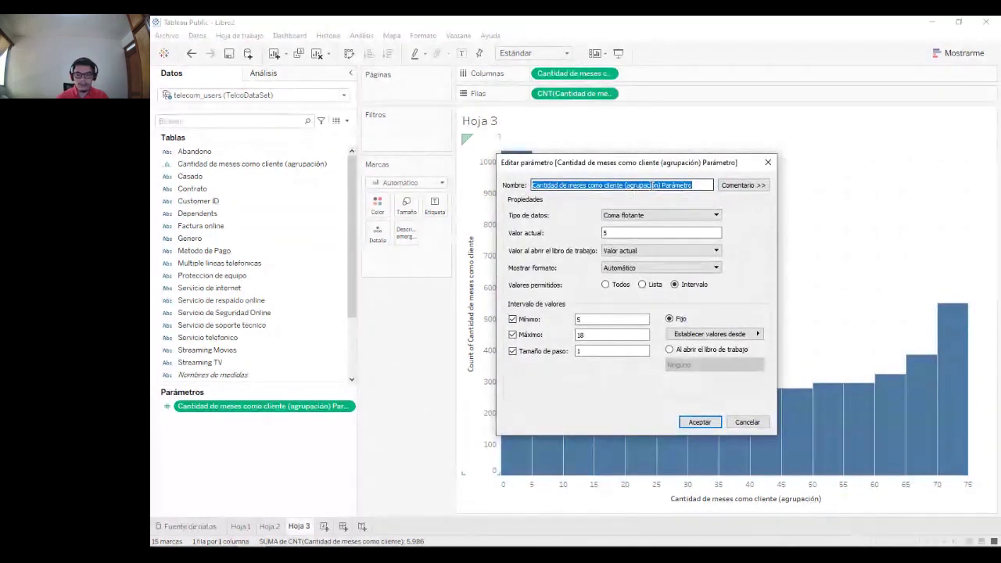
pyautogui.write('P')
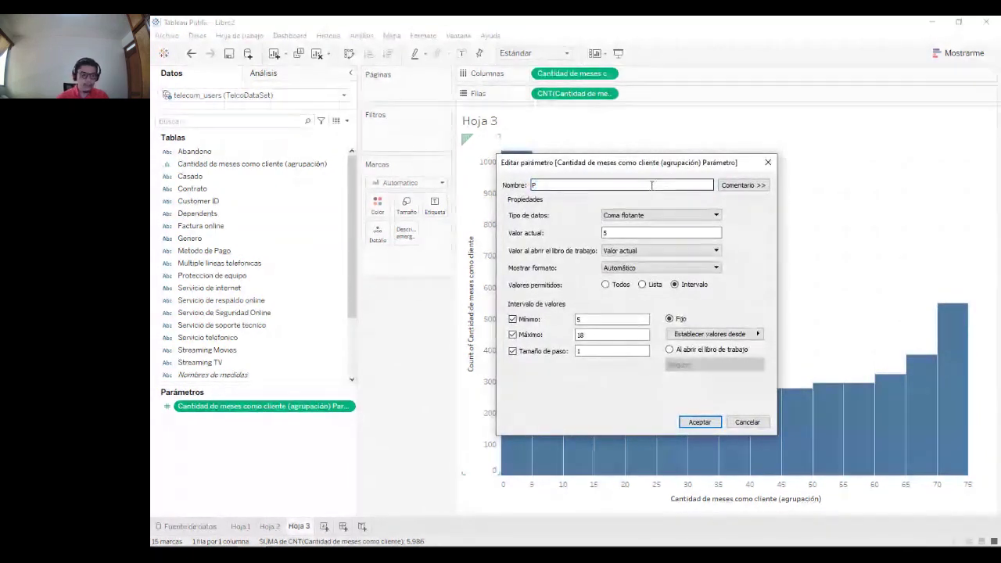
pyautogui.write('-Tamaño de la agrupacion')
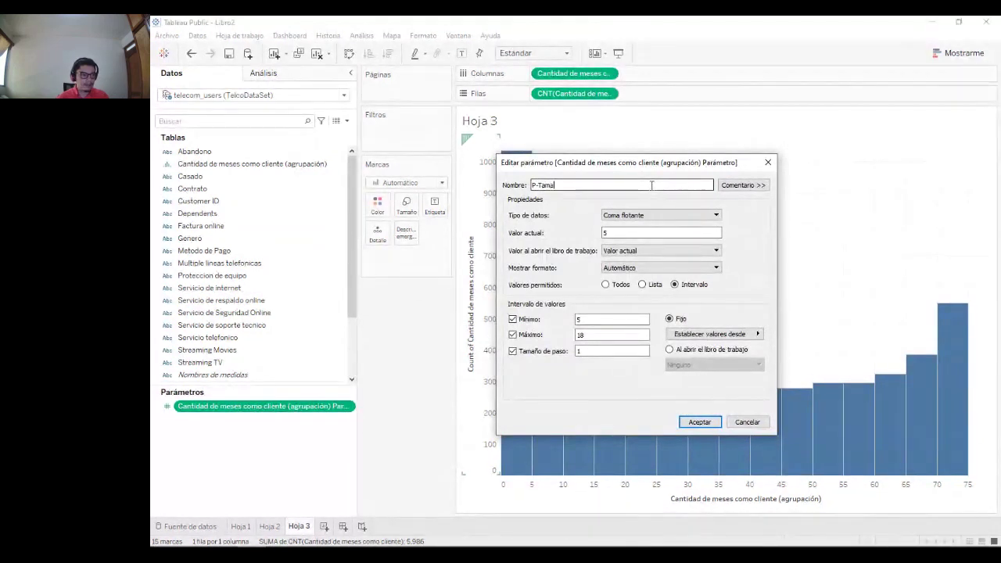
pyautogui.click(699, 421)
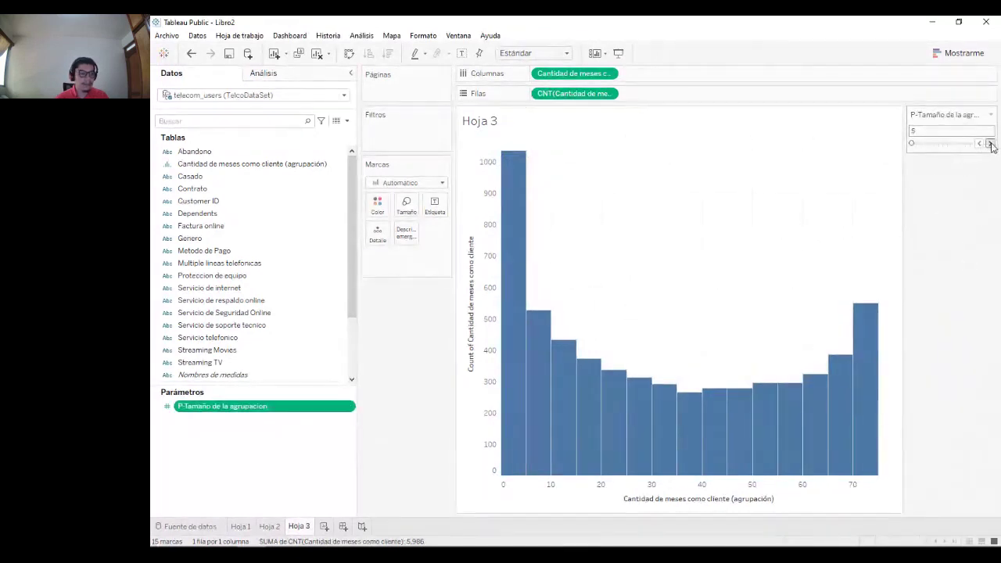
# - Try bin sizes 6 and 7 on the histogram through the parameter control and return it to 5
pyautogui.click(989, 143)
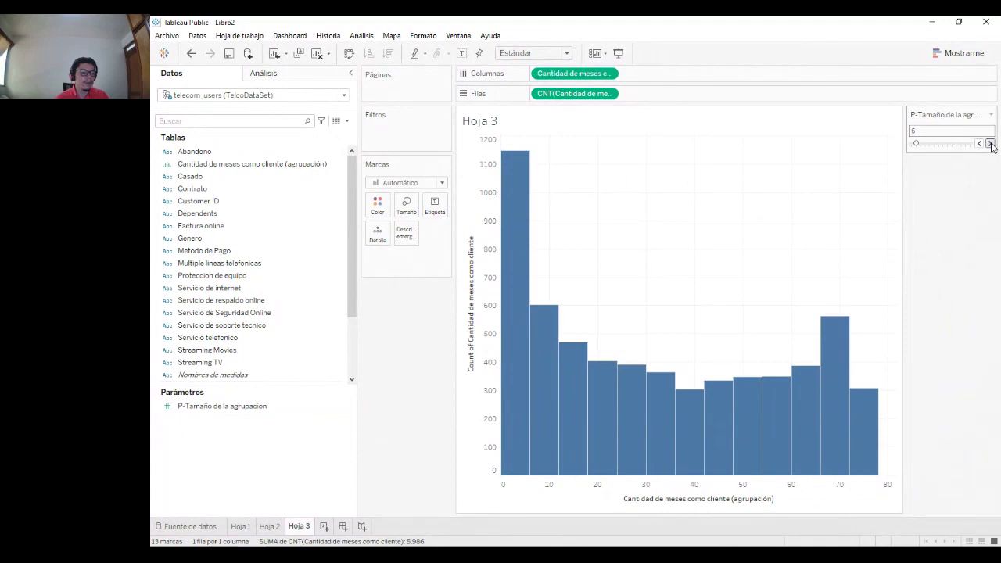
pyautogui.click(989, 144)
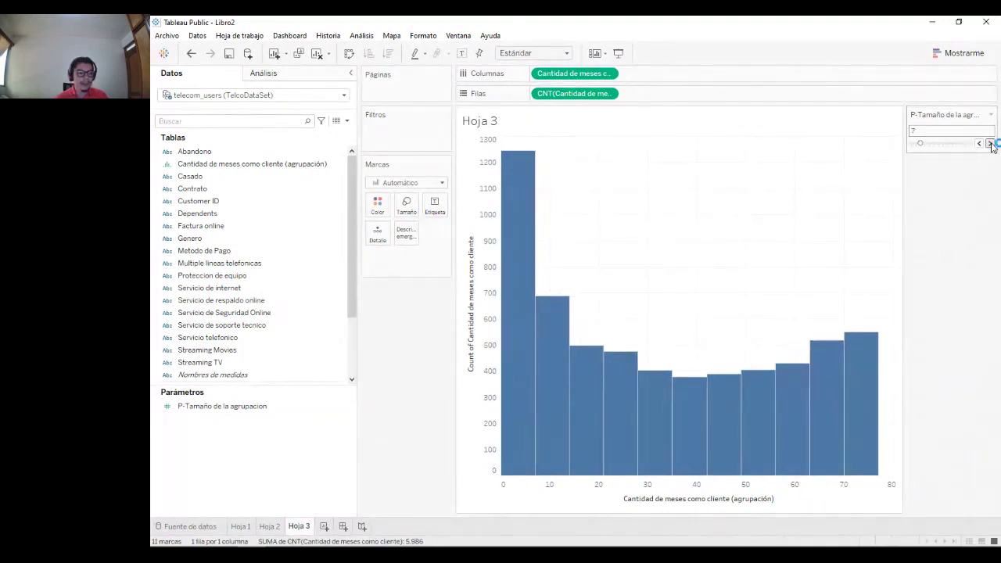
pyautogui.click(979, 144)
pyautogui.click(979, 144)
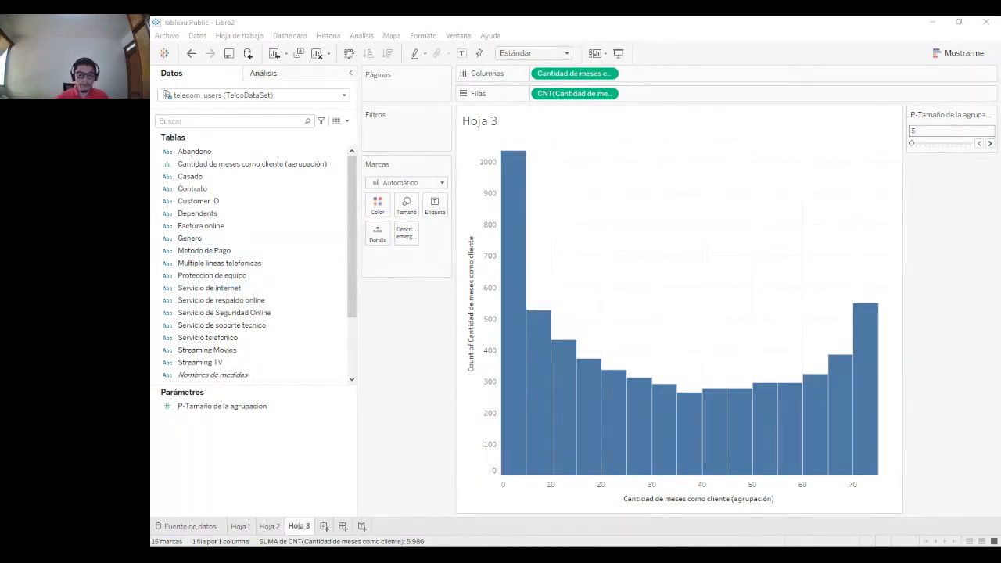
# - Split the histogram into separate rows by Casado
pyautogui.moveTo(192, 176); pyautogui.dragTo(397, 328)
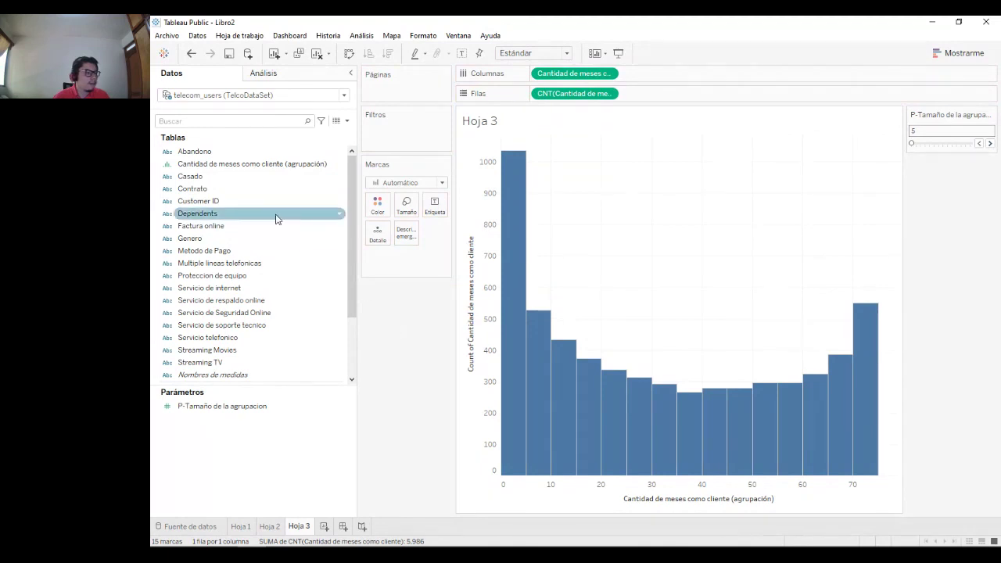
pyautogui.moveTo(257, 201); pyautogui.dragTo(516, 112)
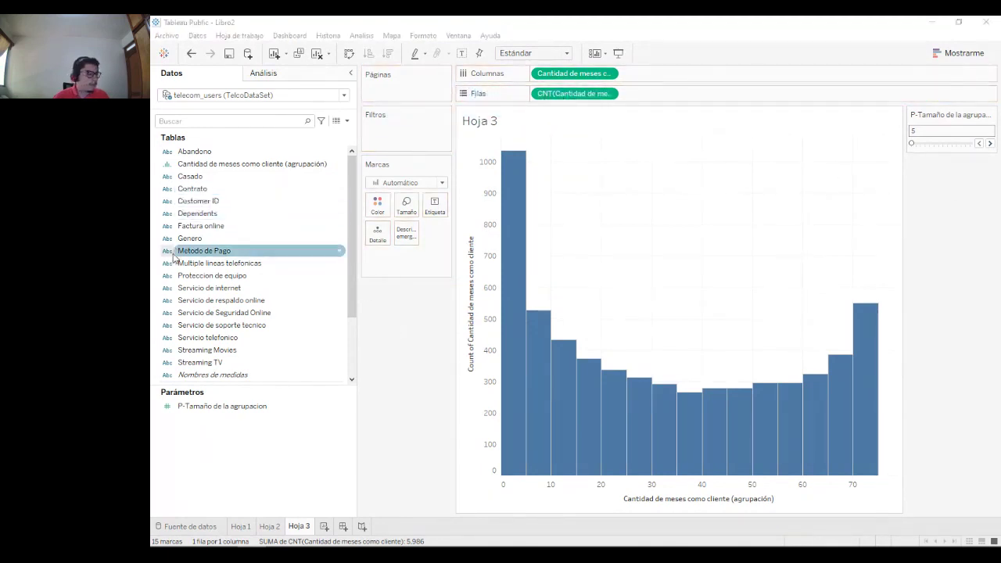
pyautogui.click(236, 225)
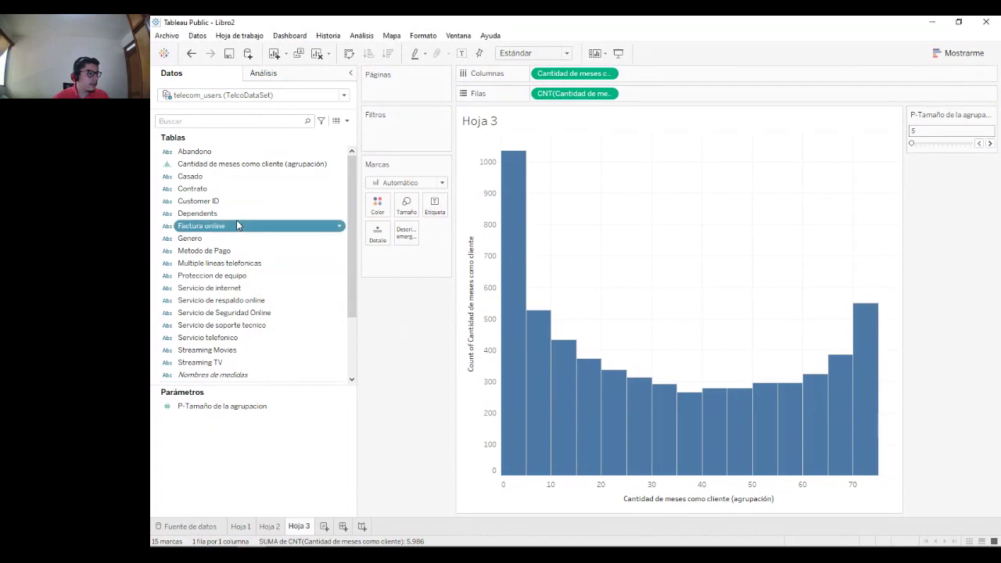
pyautogui.click(223, 180)
pyautogui.doubleClick(222, 180)
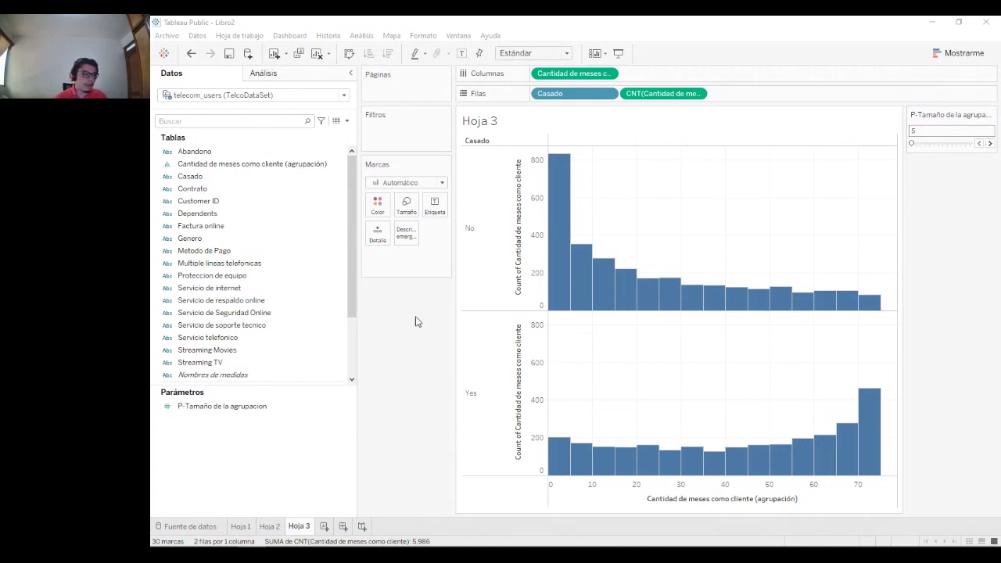
pyautogui.click(420, 360)
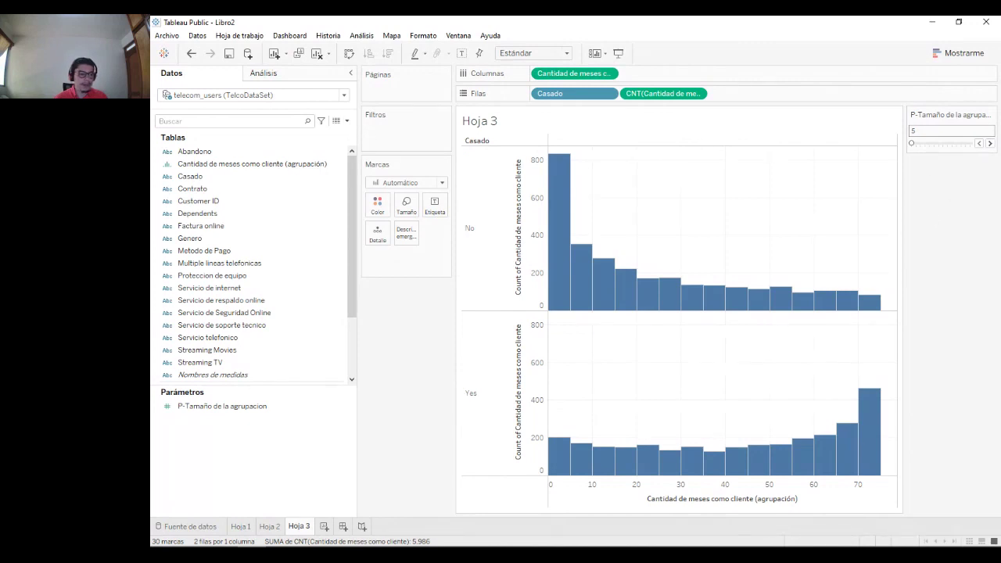
# - Start a new parameter named P-Segmento with data type Cadena and allowed values restricted to a list
pyautogui.click(989, 114)
pyautogui.click(955, 289)
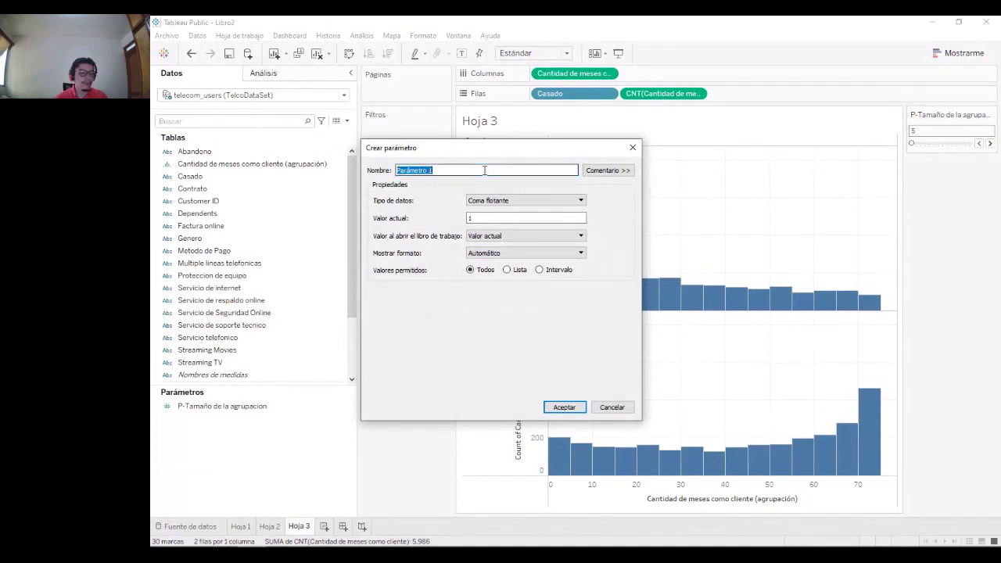
pyautogui.write('P')
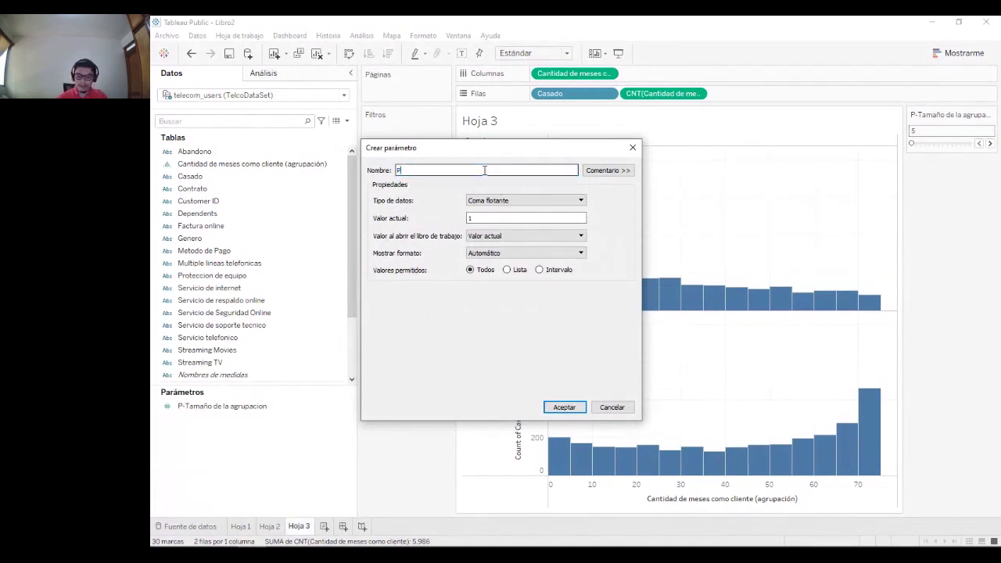
pyautogui.write('-Segmento')
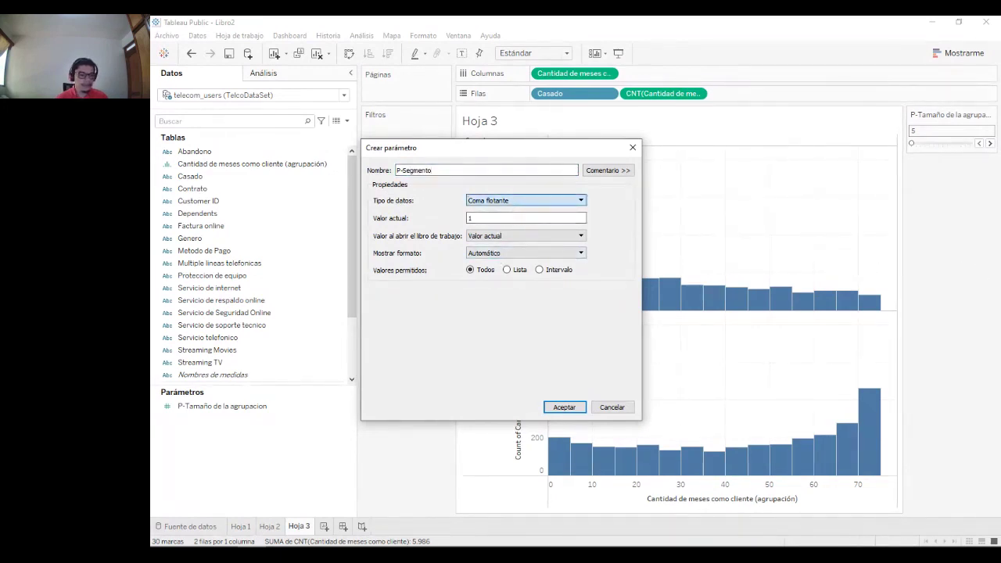
pyautogui.press('Down')
pyautogui.press('Down')
pyautogui.click(522, 271)
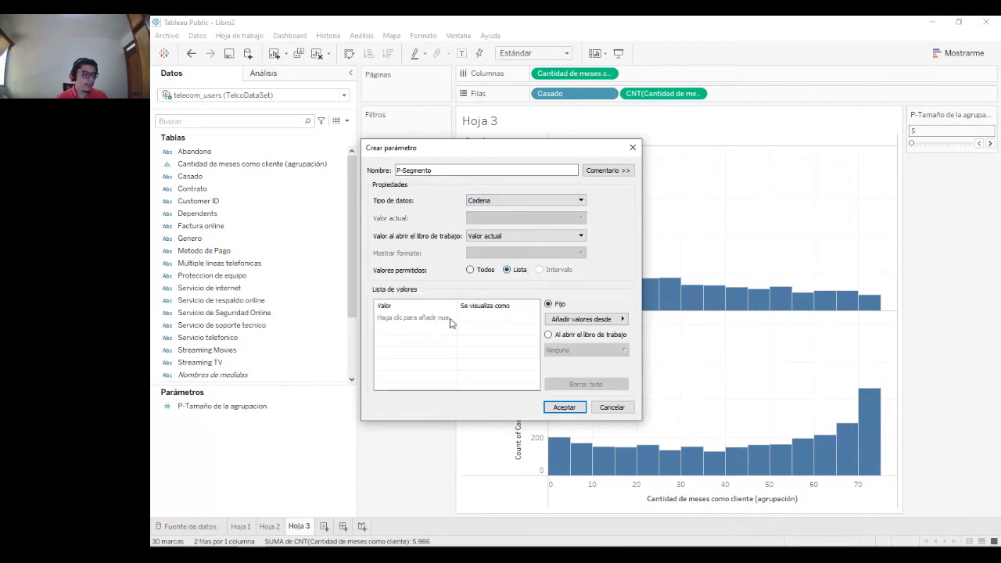
# - Add the list values Casado, Contrato and Metodo de Pago, accept the P-Segmento parameter and show its control
pyautogui.click(437, 318)
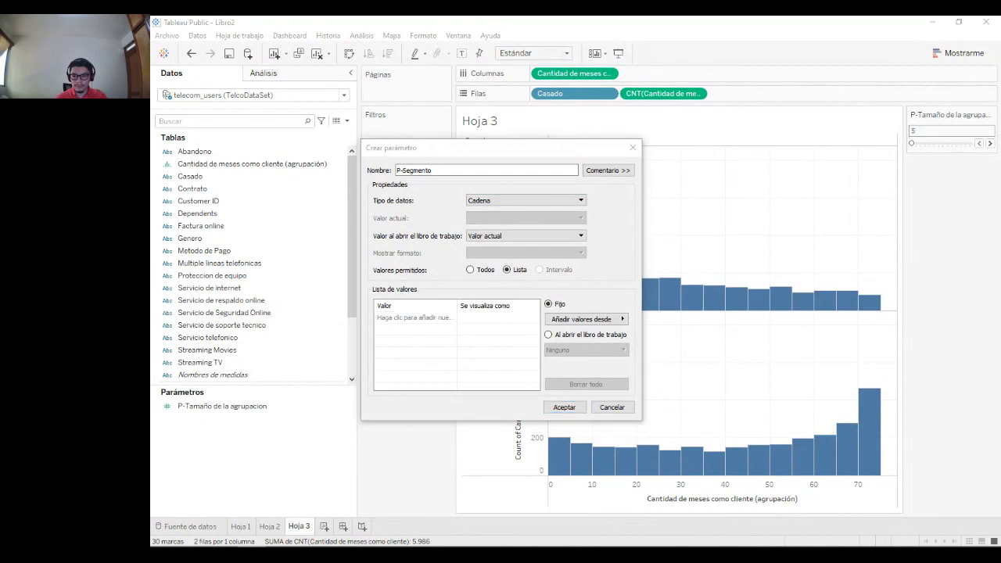
pyautogui.click(432, 319)
pyautogui.write('Casad')
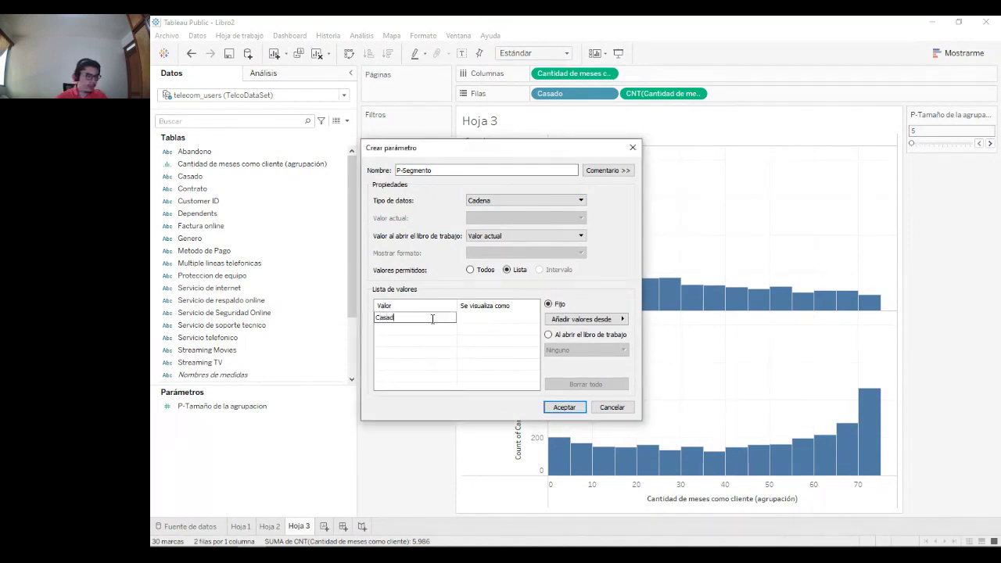
pyautogui.write('o')
pyautogui.press('Return')
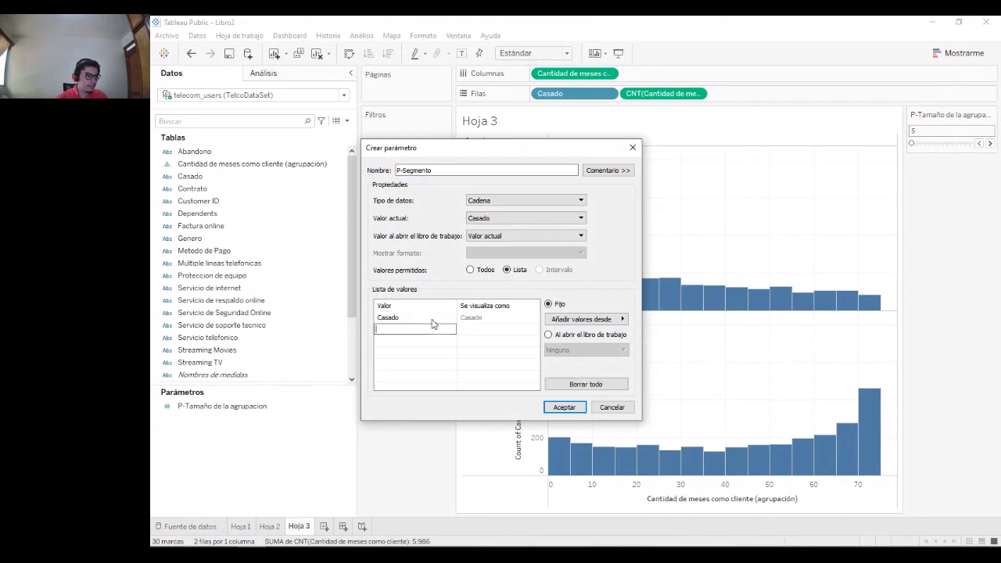
pyautogui.write('Contrato')
pyautogui.press('Return')
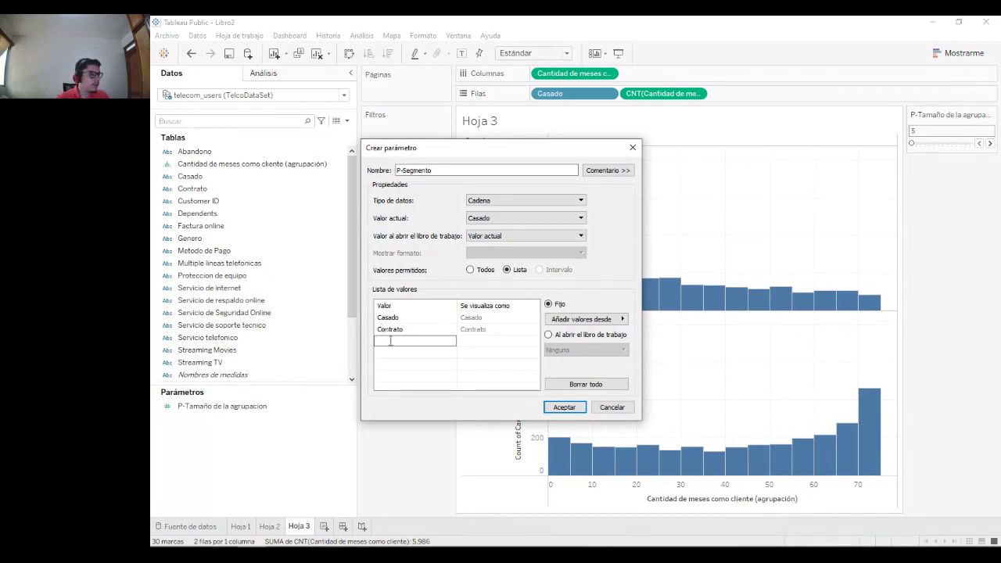
pyautogui.write('etodo de Pago')
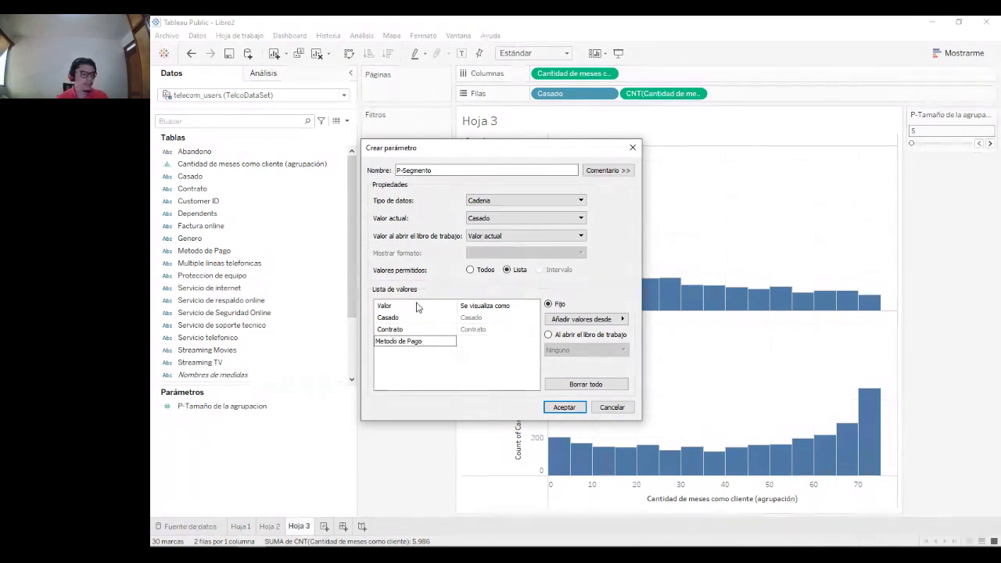
pyautogui.moveTo(539, 147); pyautogui.dragTo(816, 183)
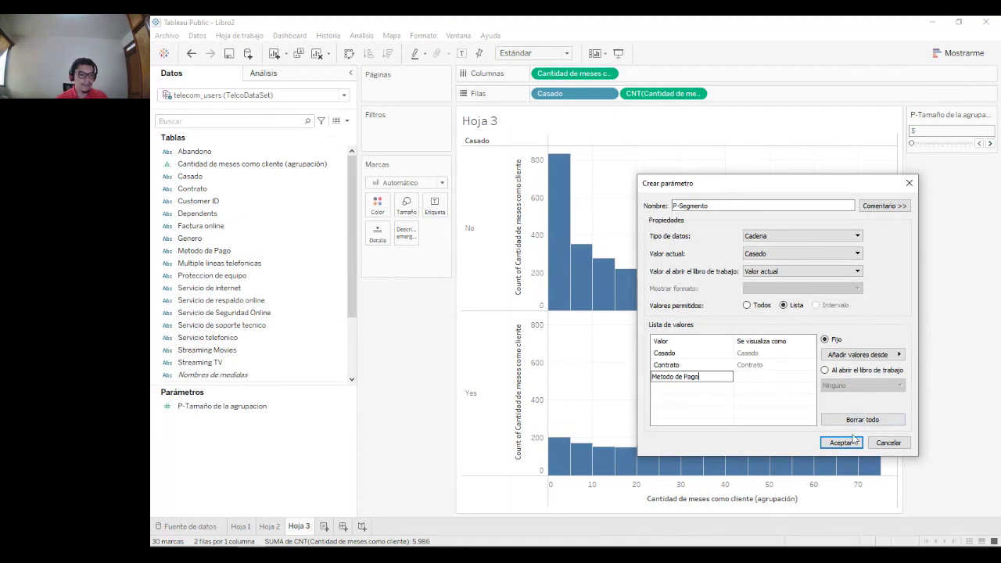
pyautogui.click(751, 381)
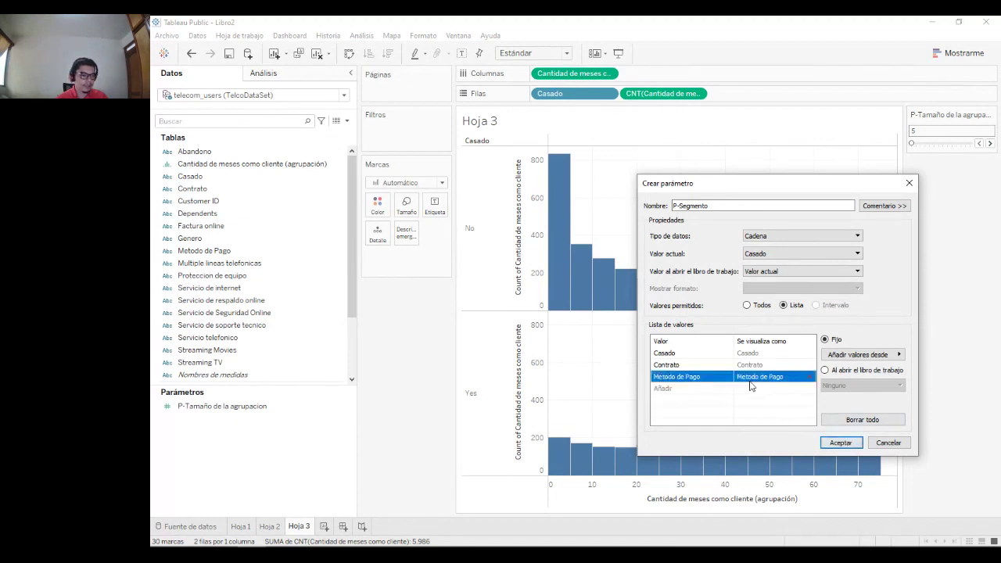
pyautogui.click(839, 443)
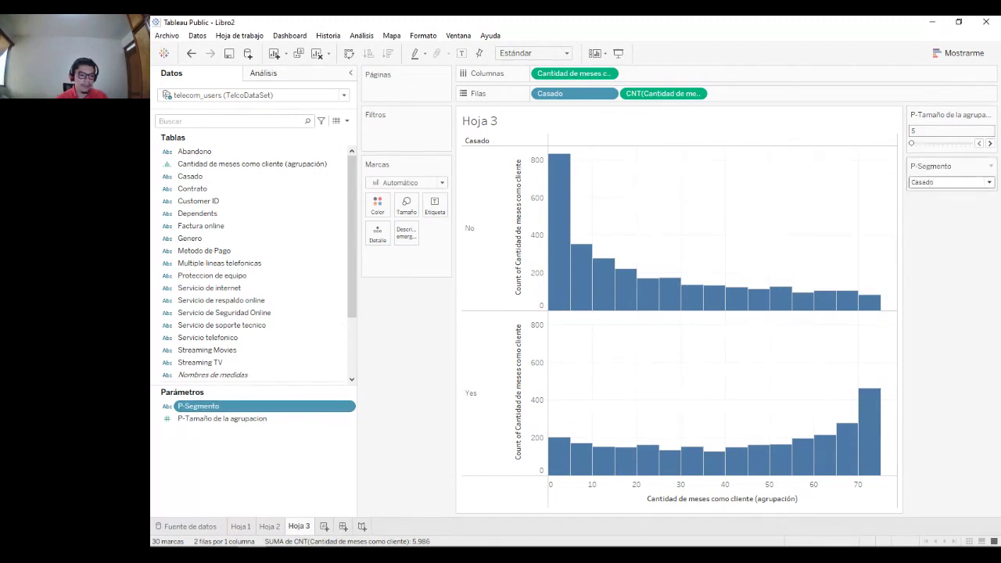
# - Switch the P-Segmento parameter to Metodo de Pago and return it to Casado
pyautogui.click(922, 193)
pyautogui.click(948, 215)
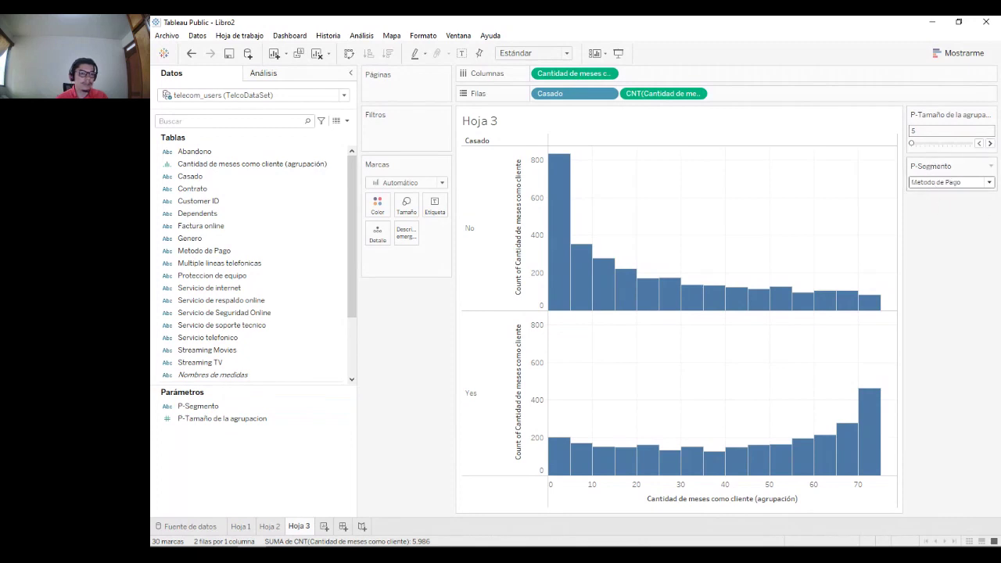
pyautogui.press('Up')
pyautogui.press('Up')
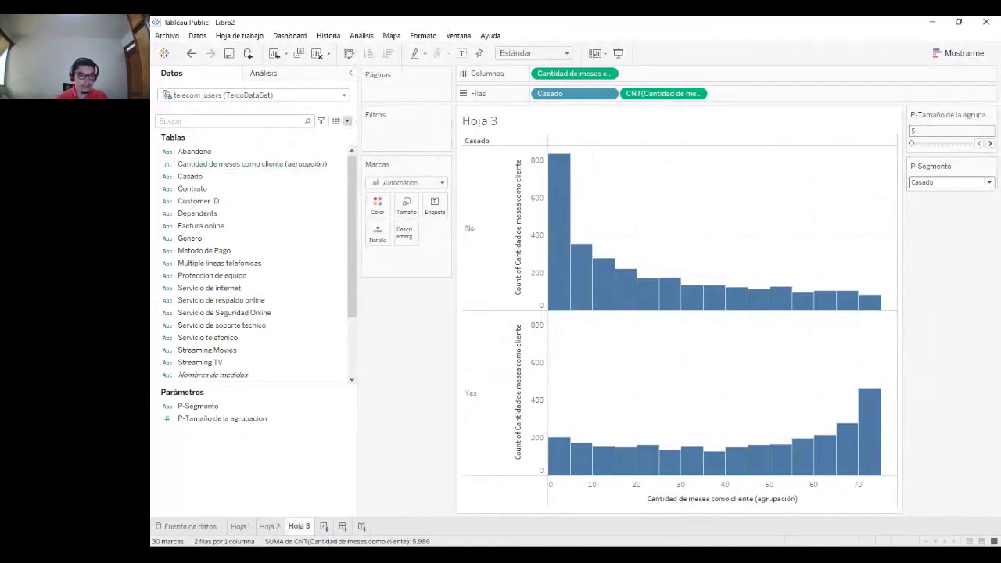
# - Create a new calculated field and begin its formula with if [P-Segmento]
pyautogui.click(951, 182)
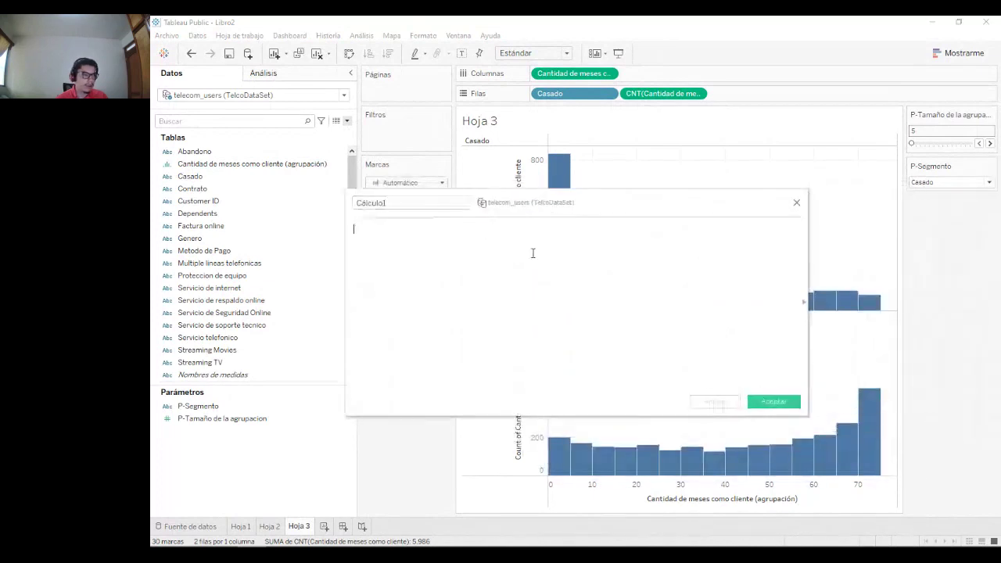
pyautogui.write('if')
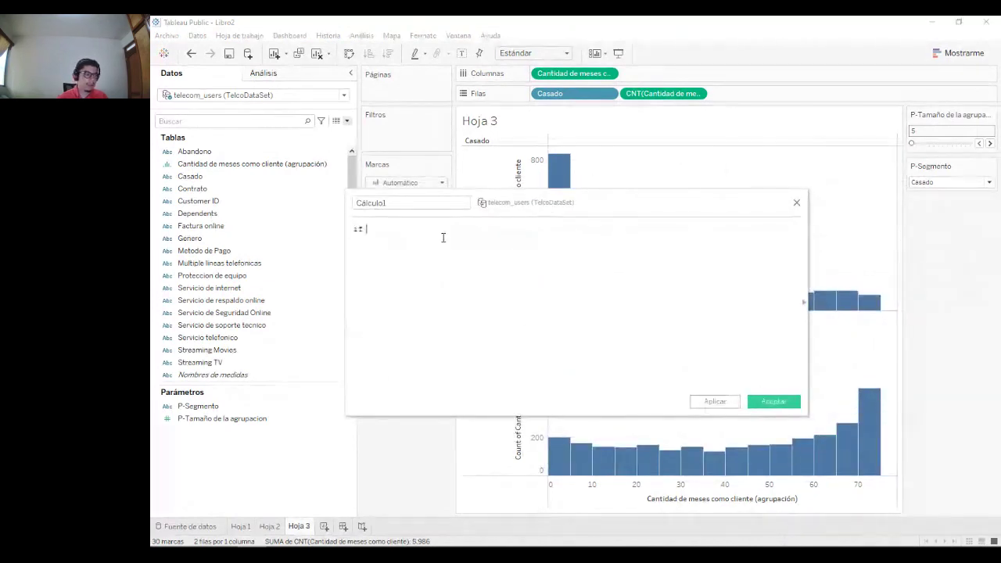
pyautogui.click(260, 408)
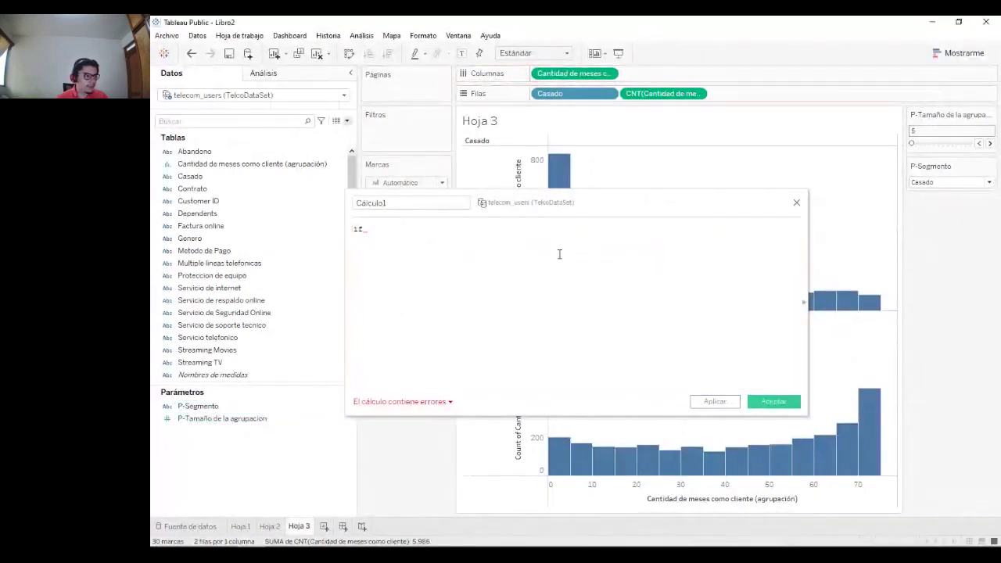
pyautogui.moveTo(196, 407); pyautogui.dragTo(390, 306)
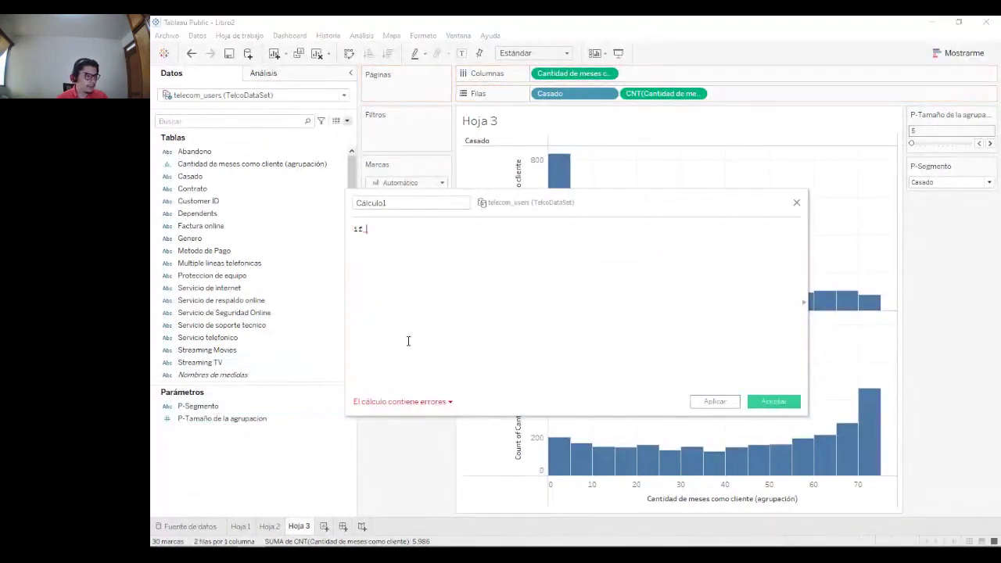
pyautogui.write('p')
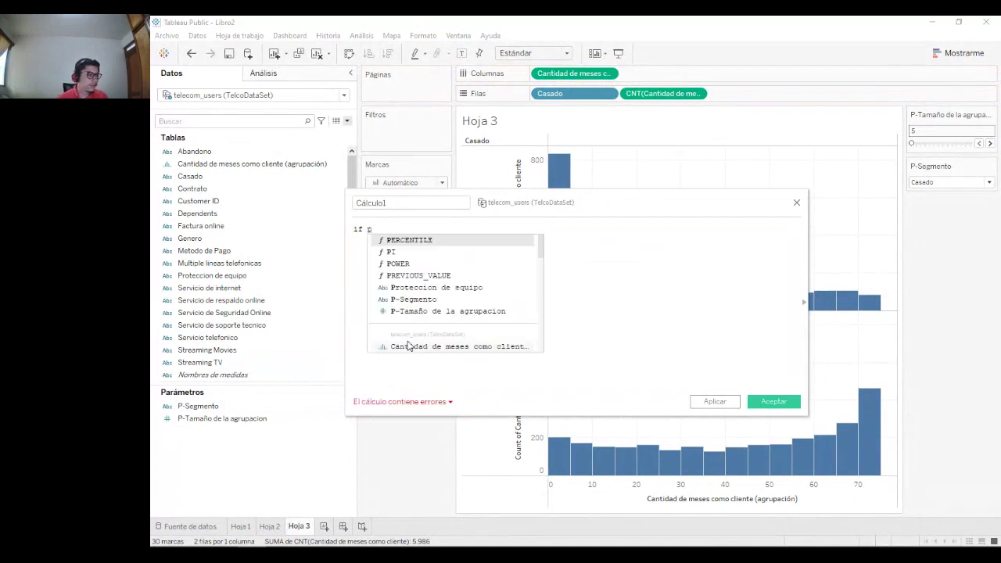
pyautogui.doubleClick(418, 299)
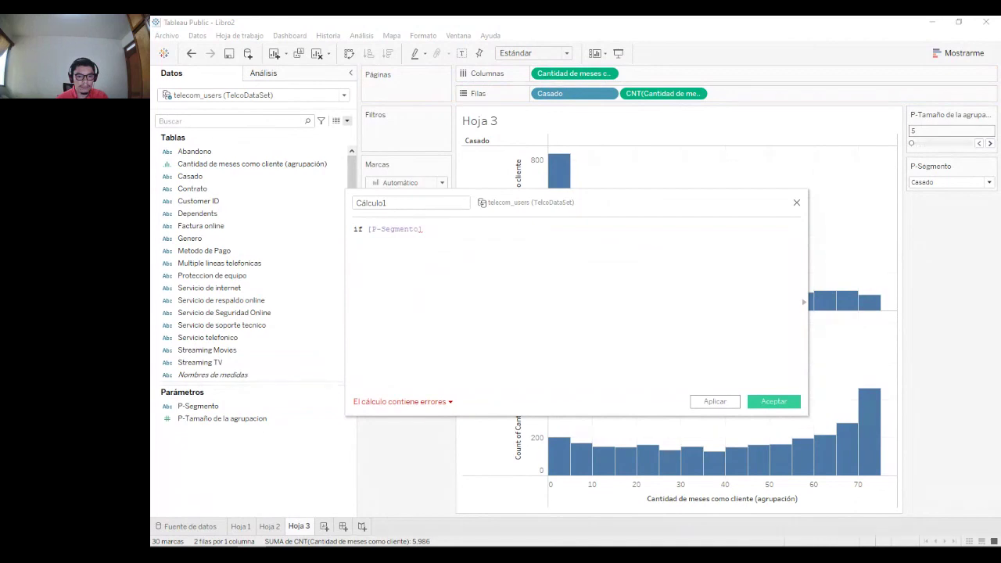
# - Complete the first condition so P-Segmento is compared with the quoted text 'Contrato'
pyautogui.write("='Contrato")
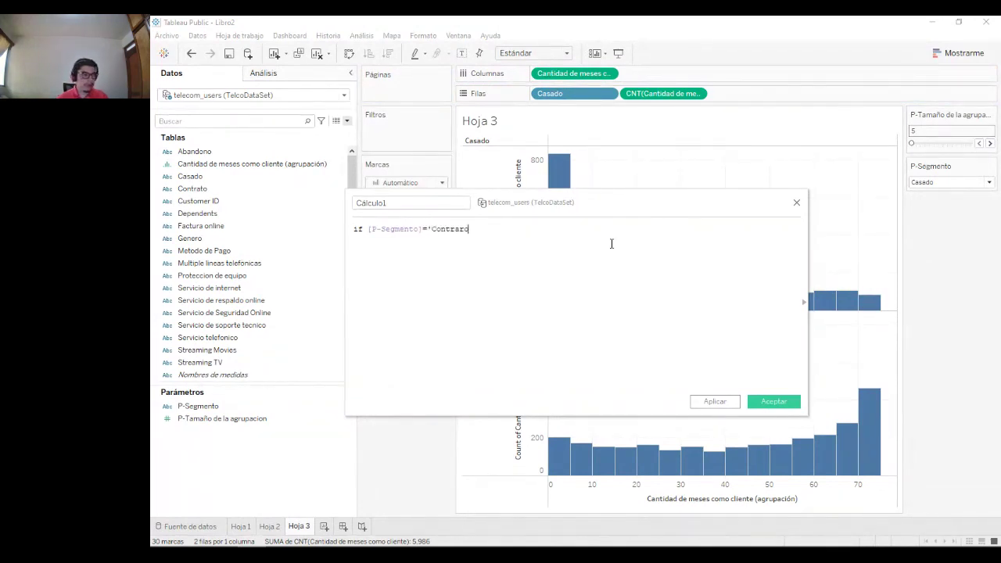
pyautogui.press('BackSpace')
pyautogui.press('BackSpace')
pyautogui.write('to')
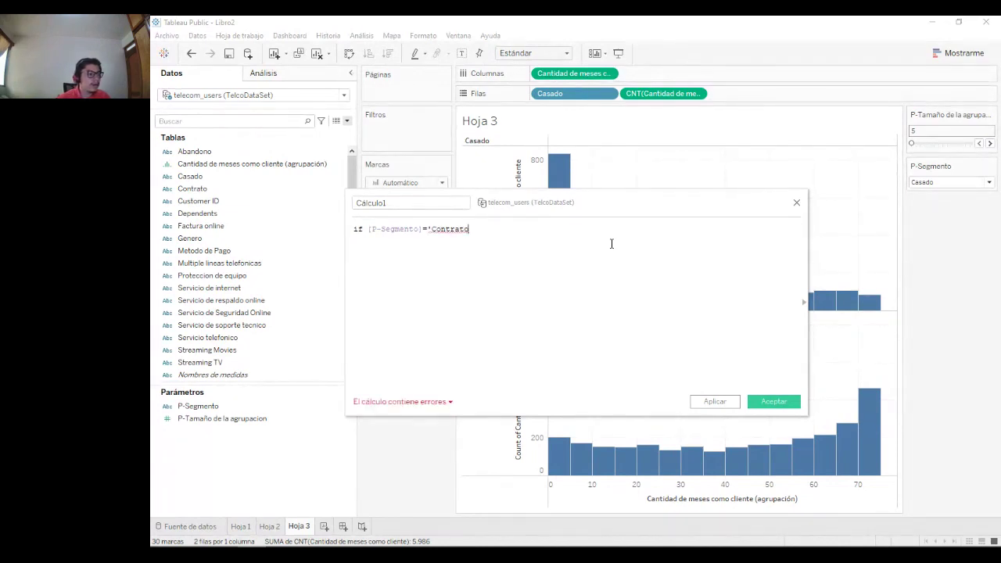
pyautogui.press('Left')
pyautogui.press('Left')
pyautogui.press('Left')
pyautogui.press('Left')
pyautogui.press('Left')
pyautogui.press('Left')
pyautogui.press('Left')
pyautogui.press('Left')
pyautogui.press('Left')
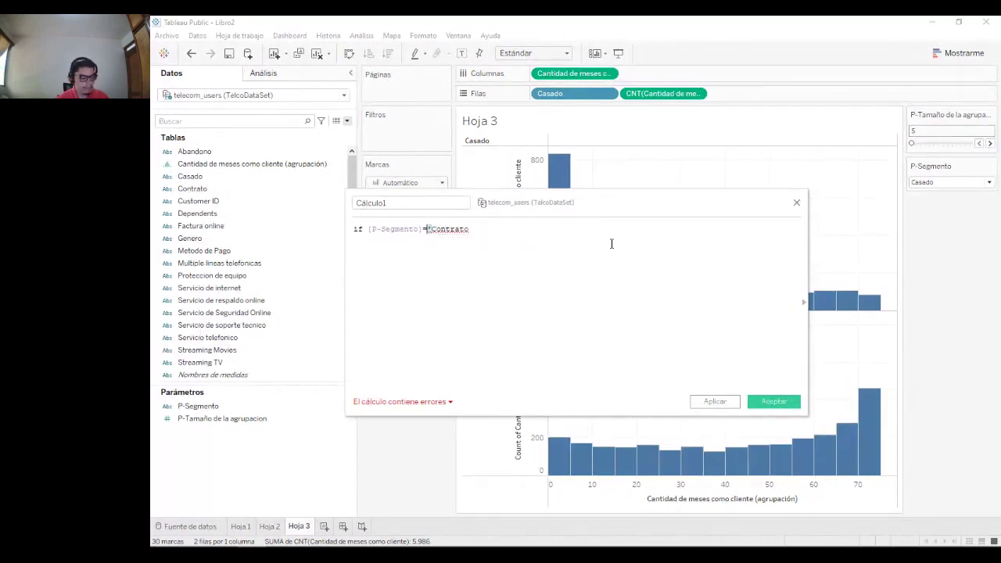
pyautogui.write("'")
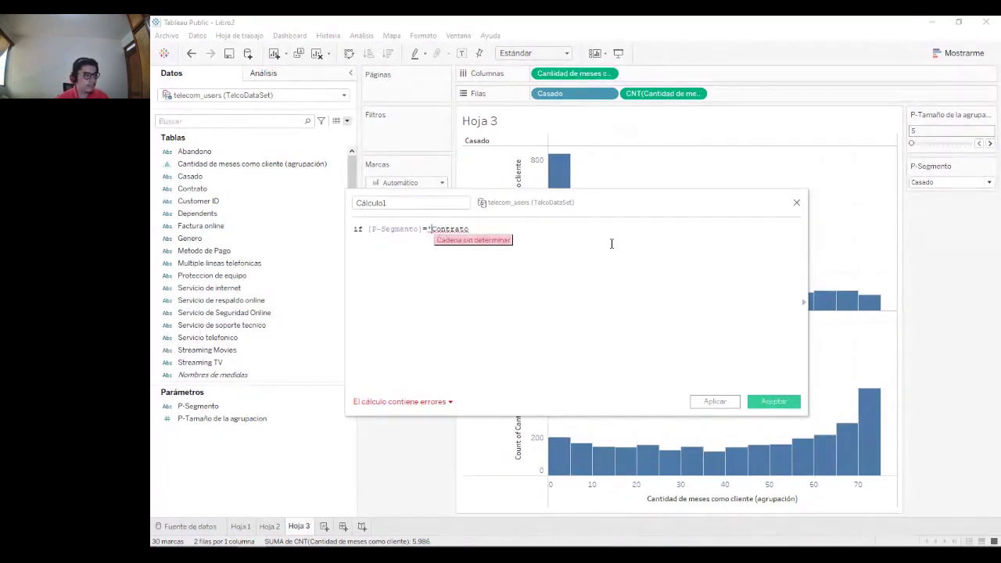
pyautogui.press('End')
pyautogui.write("'  ")
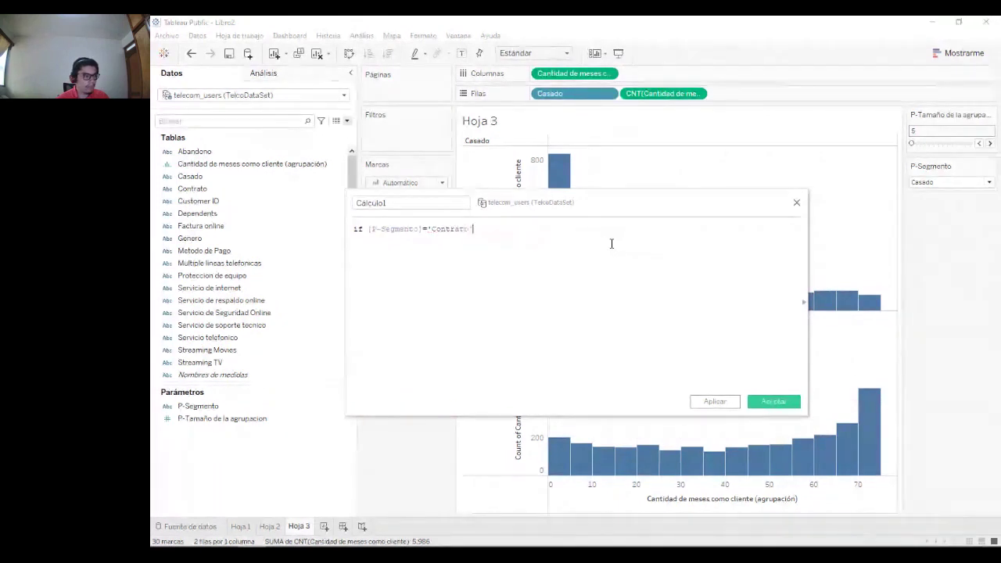
# - Return the [Contrato] field for the first condition and add an ELSEIF
pyautogui.write('the')
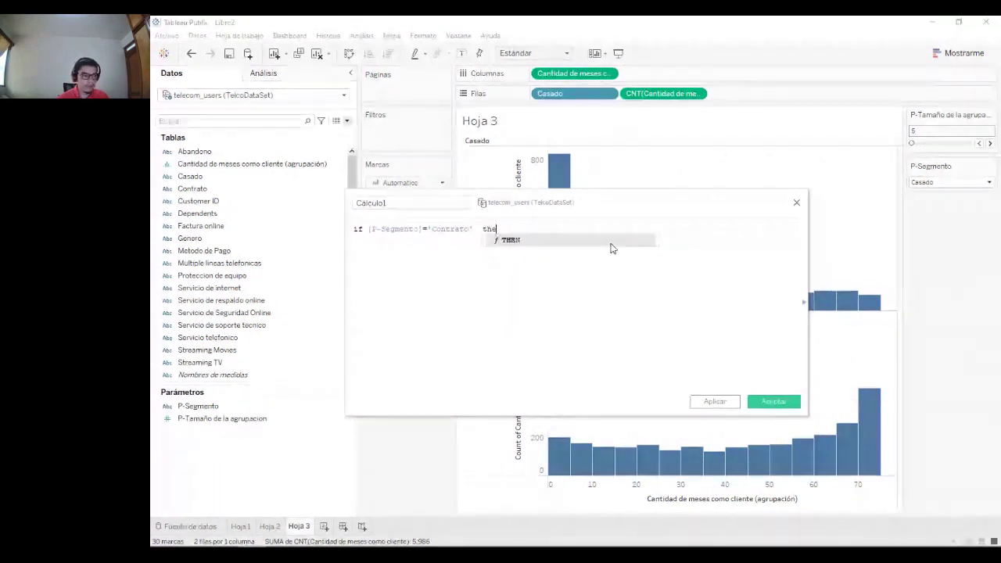
pyautogui.write('n cont')
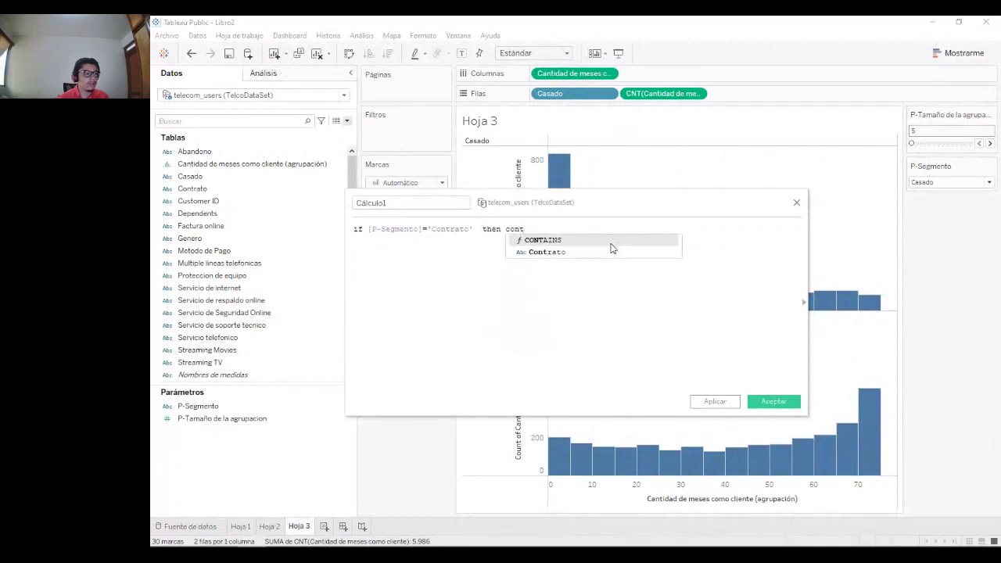
pyautogui.click(592, 251)
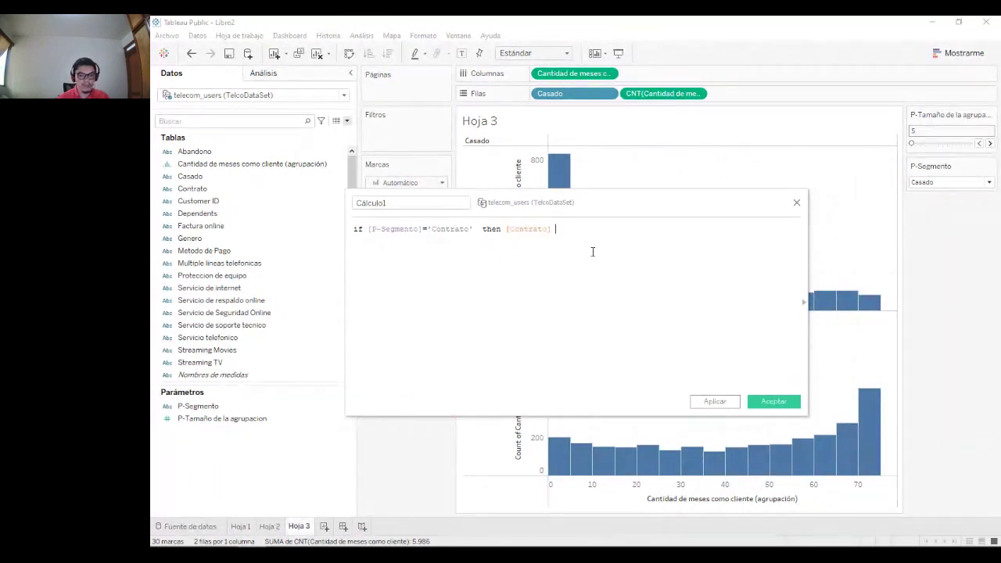
pyautogui.write('el')
pyautogui.click(592, 254)
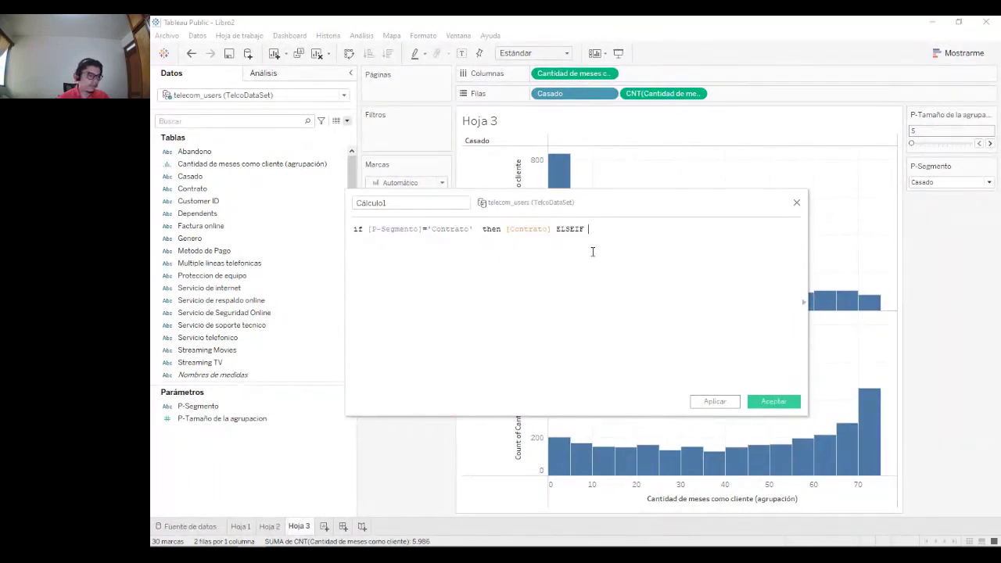
# - Write the ELSEIF branch as [P-Segmento]='Casado' then [Casado]
pyautogui.write('p')
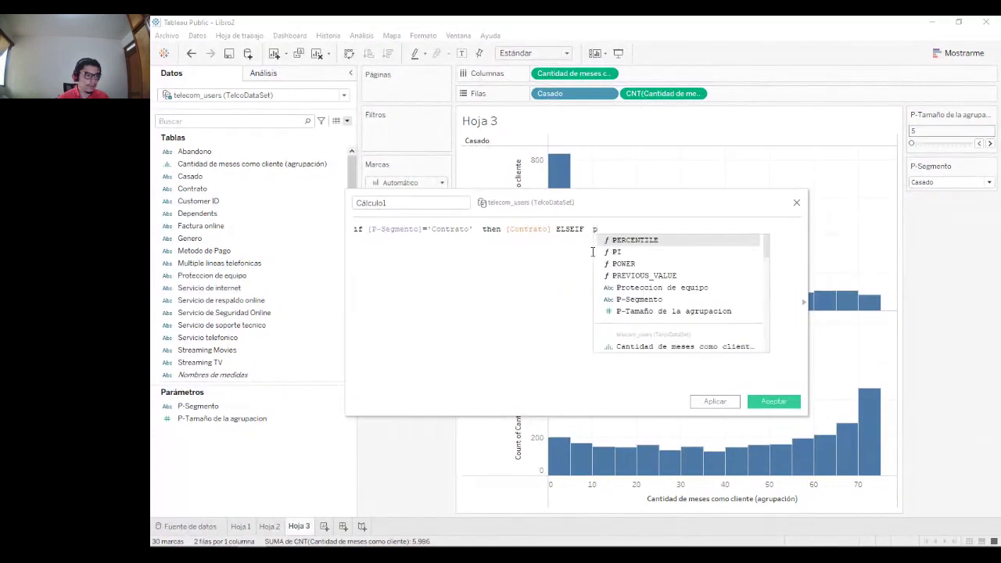
pyautogui.click(650, 300)
pyautogui.click(427, 228)
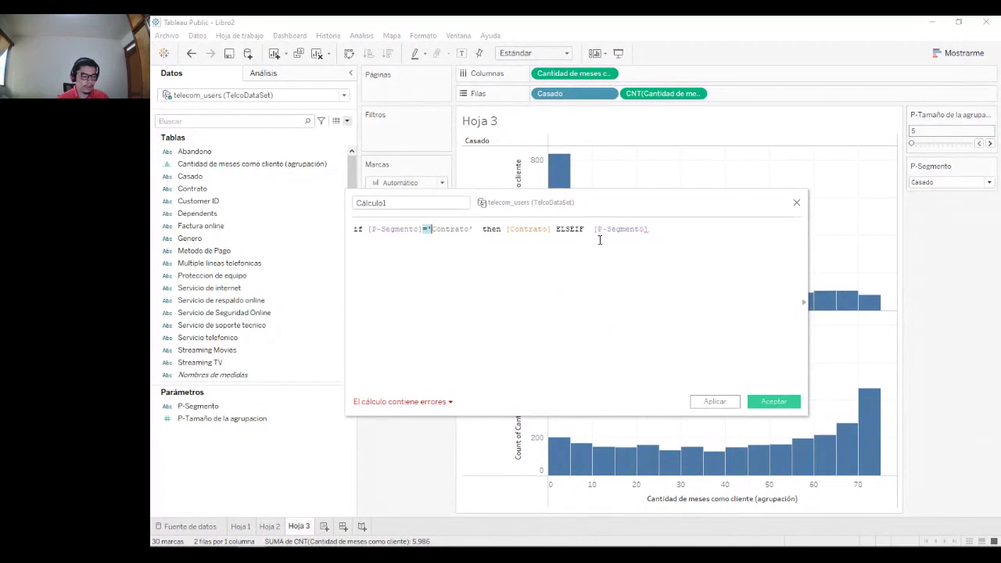
pyautogui.click(710, 232)
pyautogui.write("='")
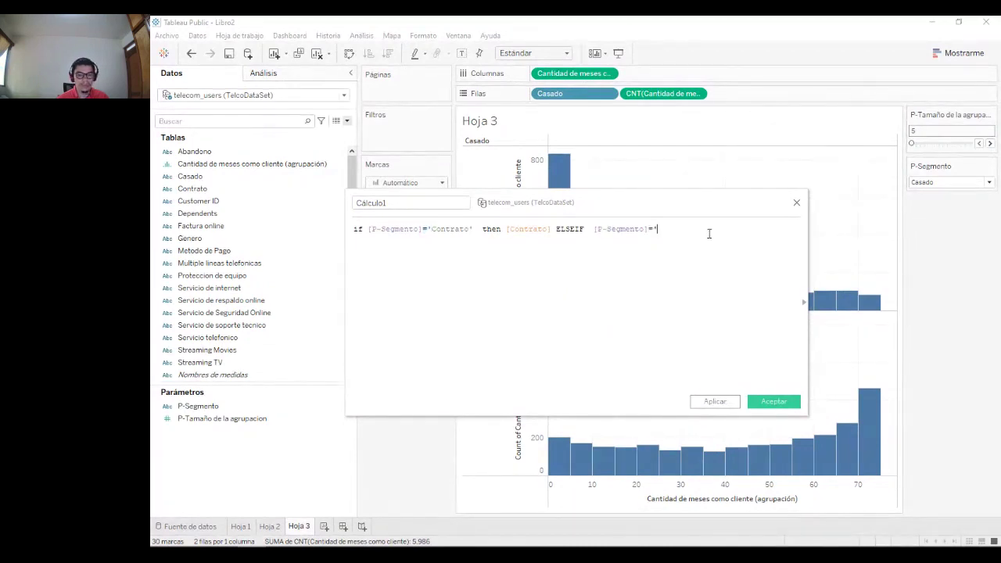
pyautogui.write('Casado')
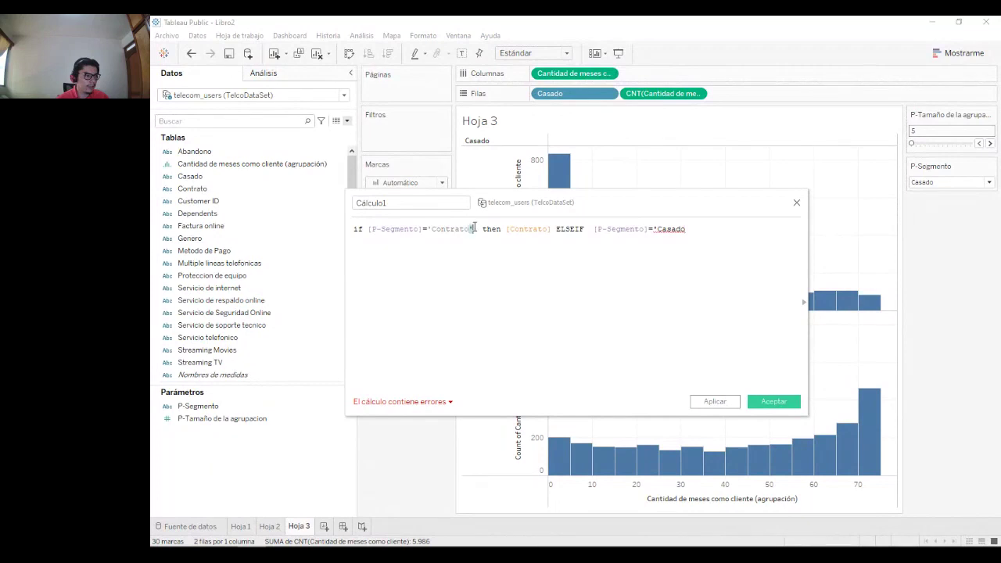
pyautogui.click(714, 235)
pyautogui.write("'")
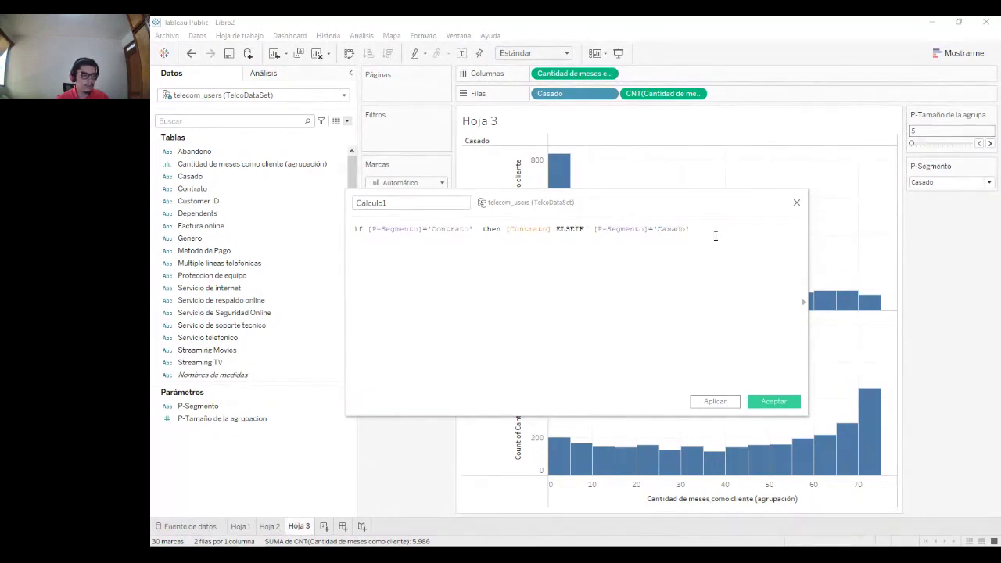
pyautogui.write(' e')
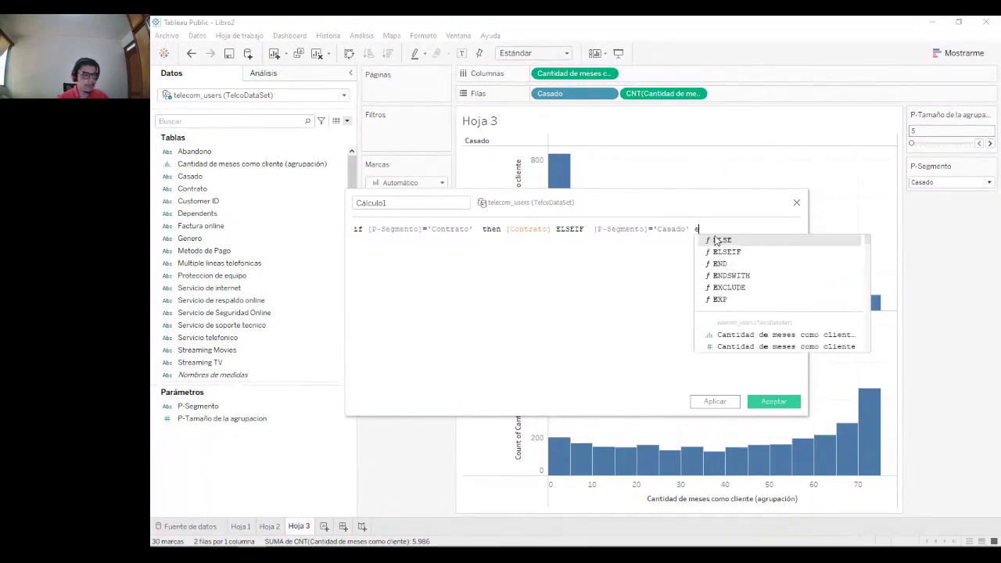
pyautogui.press('BackSpace')
pyautogui.write('then ca')
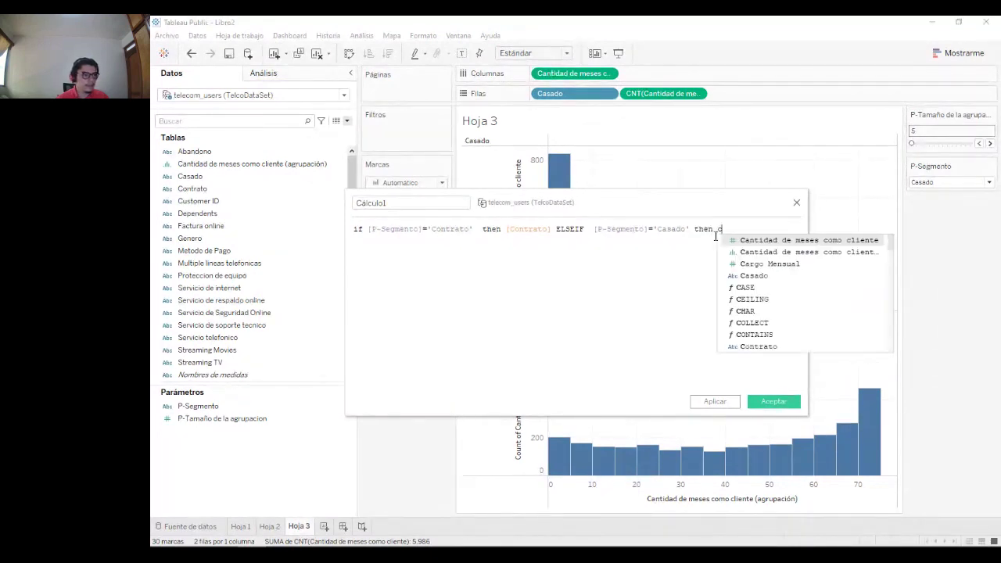
pyautogui.click(745, 279)
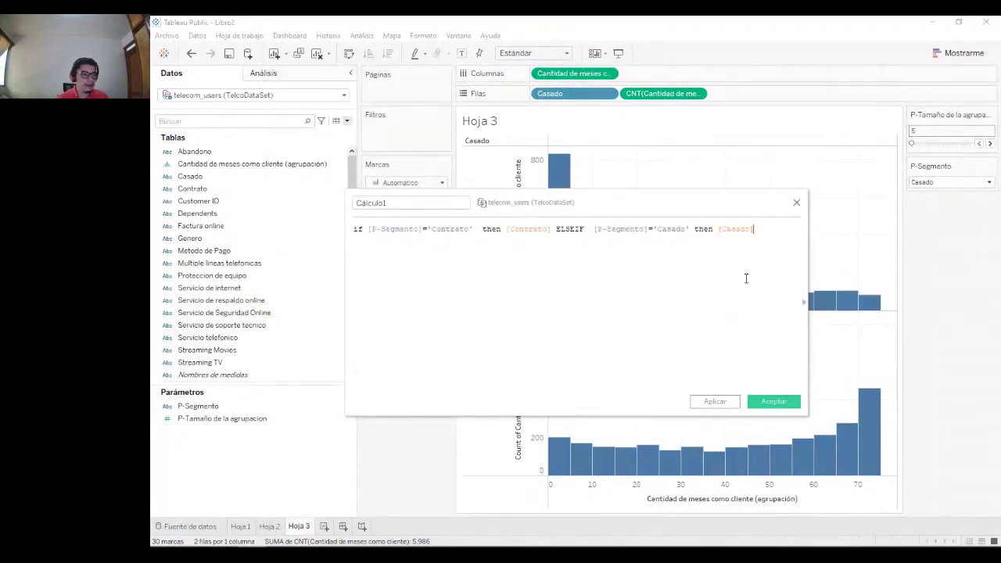
# - Finish the formula with ELSE [Metodo de Pago] and close it with END
pyautogui.write('el')
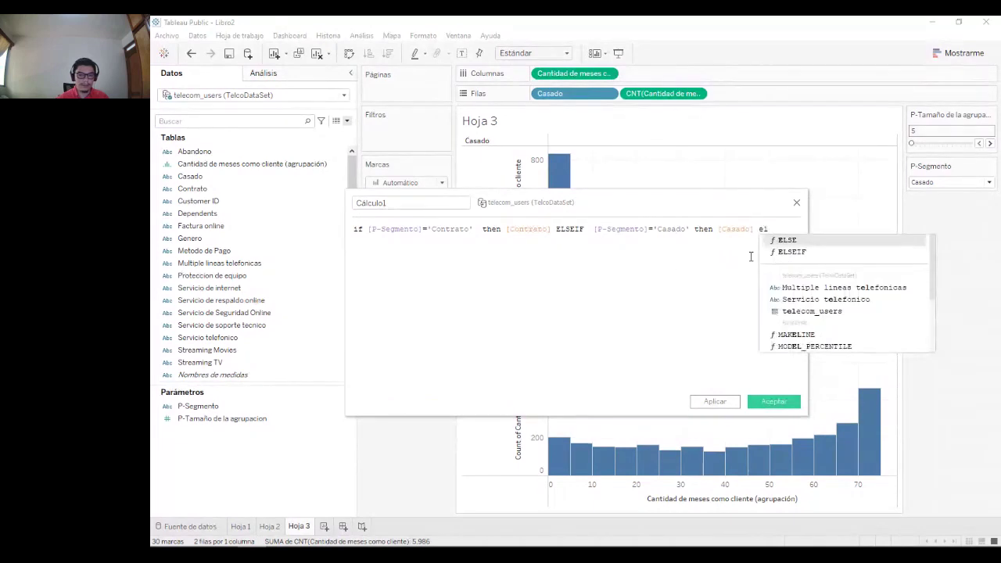
pyautogui.press('Return')
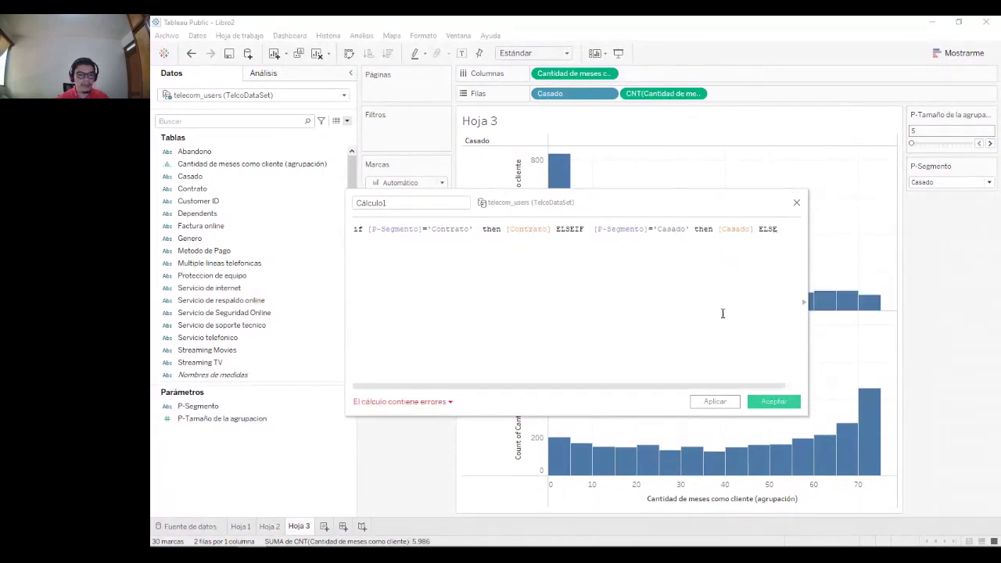
pyautogui.write('met')
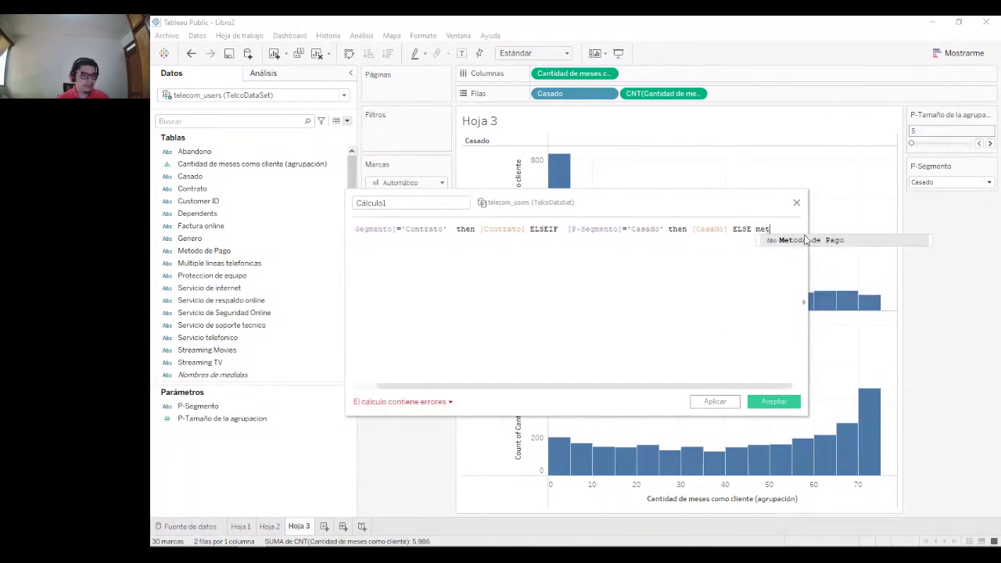
pyautogui.click(808, 240)
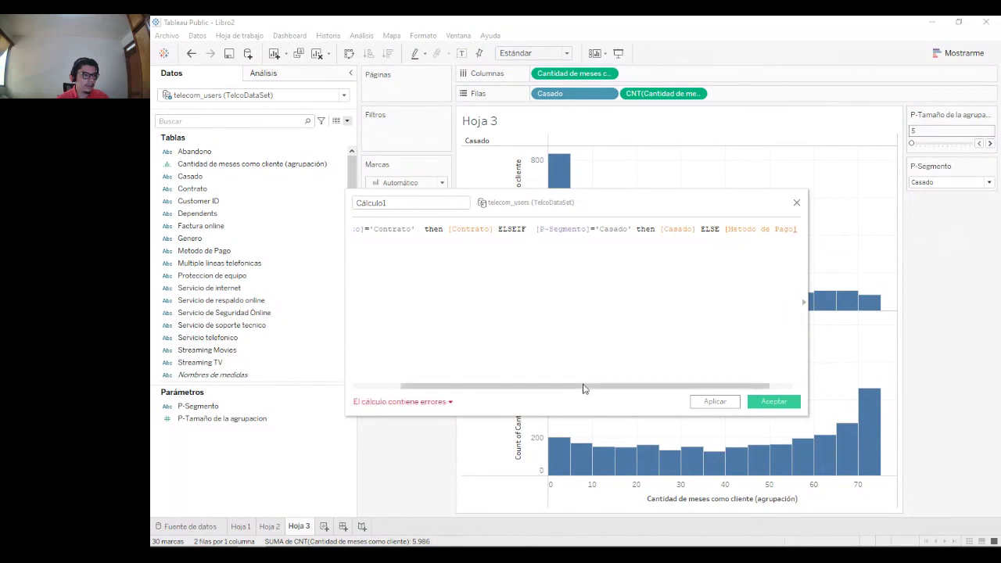
pyautogui.write('end')
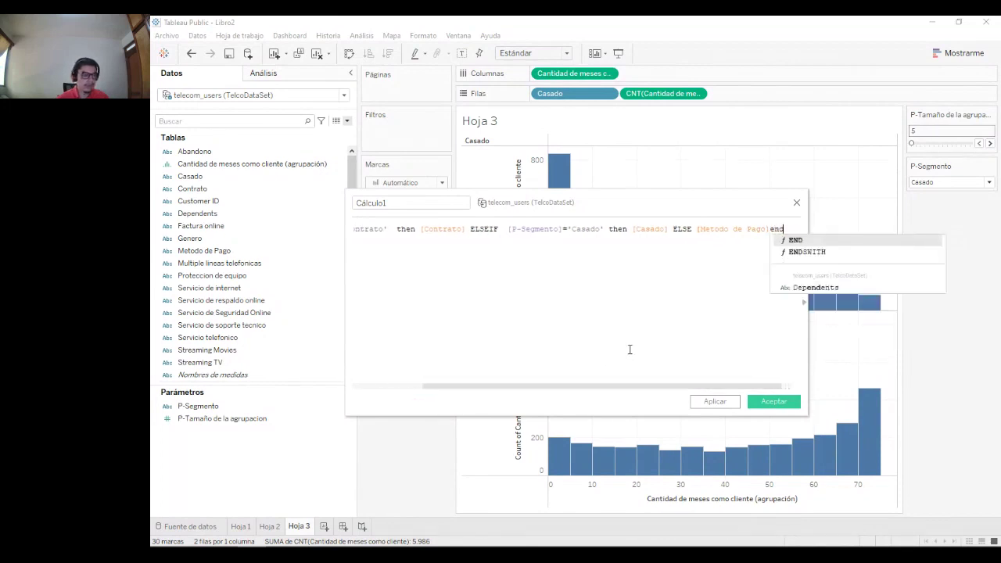
pyautogui.press('Return')
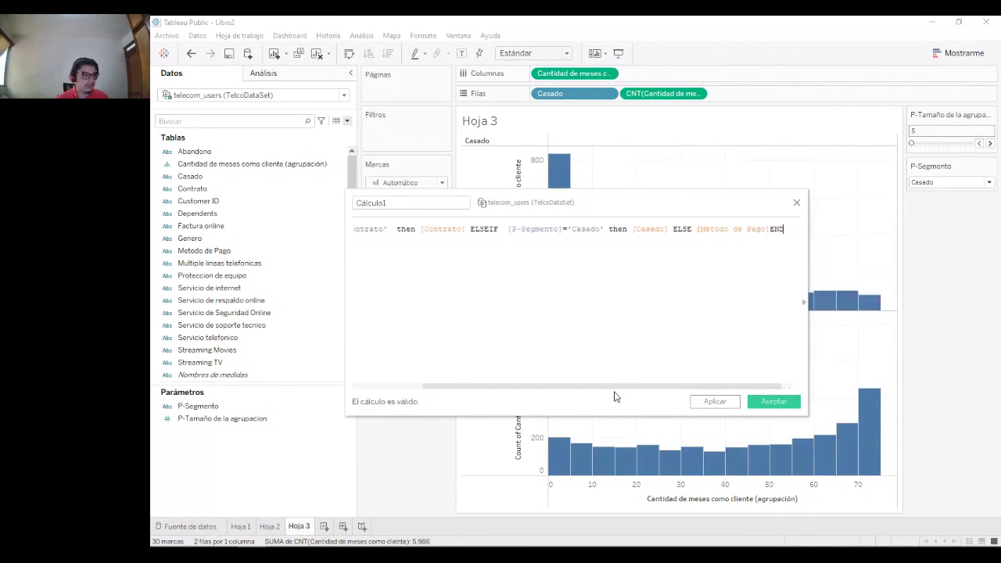
# - Review the formula from its beginning and name the calculated field C-Tipo de viz
pyautogui.moveTo(611, 390); pyautogui.dragTo(435, 391)
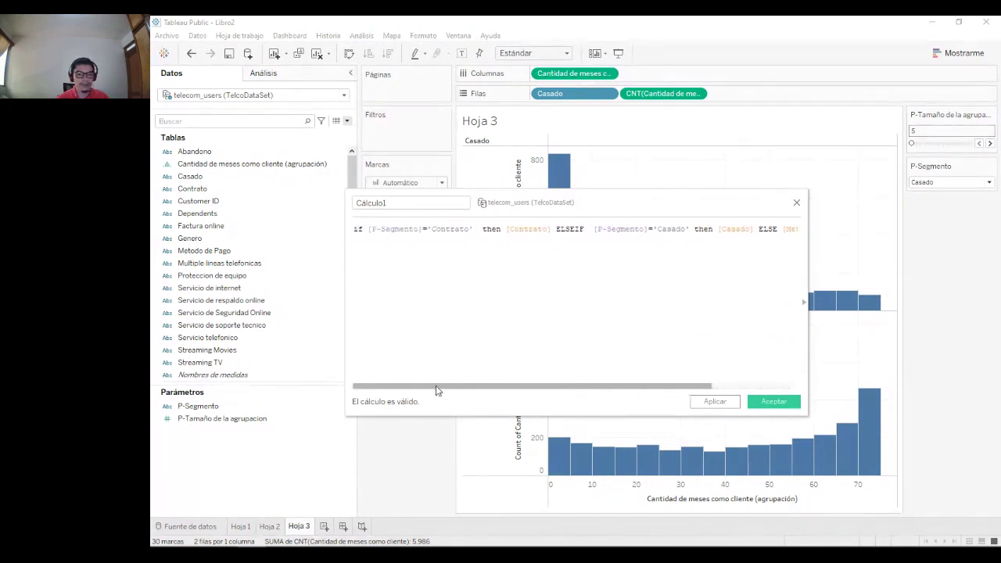
pyautogui.click(390, 202)
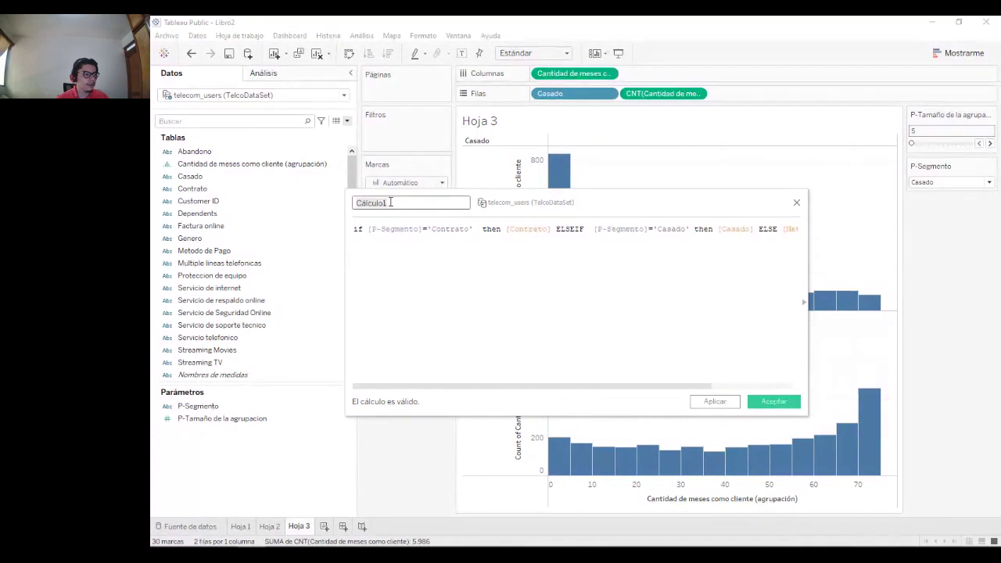
pyautogui.hotkey('ctrl', 'a')
pyautogui.write('C')
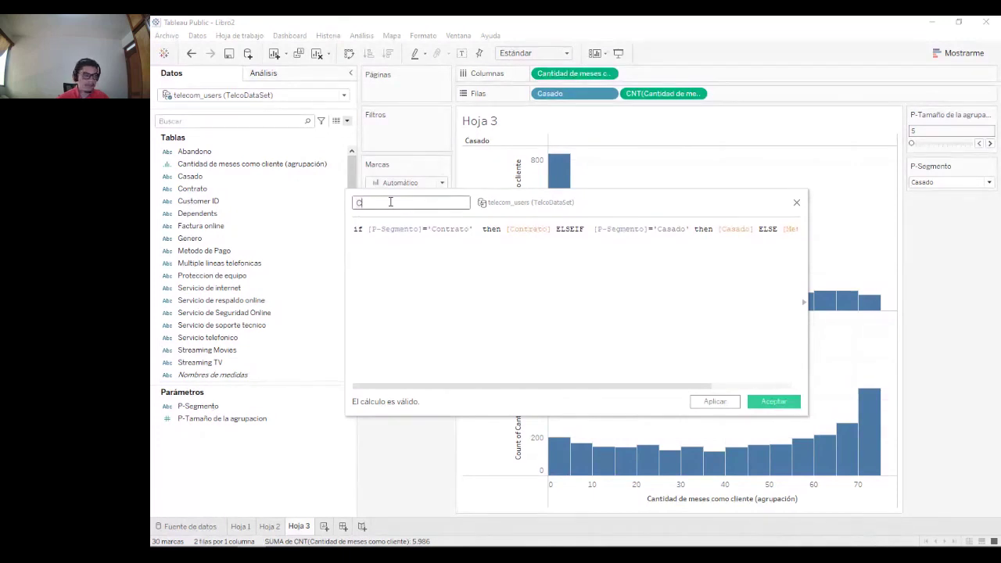
pyautogui.write('-Tipo de viz')
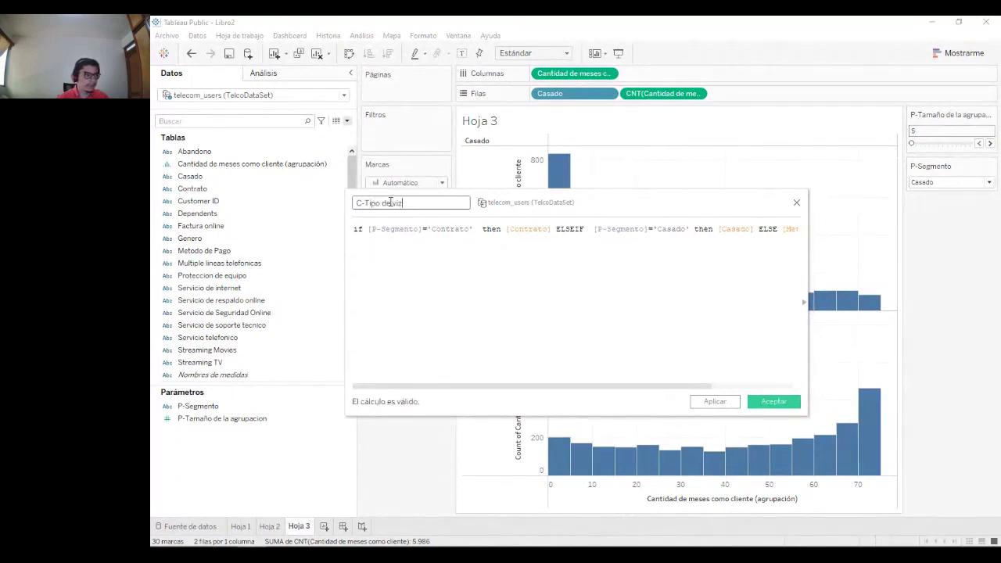
# - Save the calculated field and replace Casado with C-Tipo de viz in the rows of the histogram
pyautogui.click(755, 401)
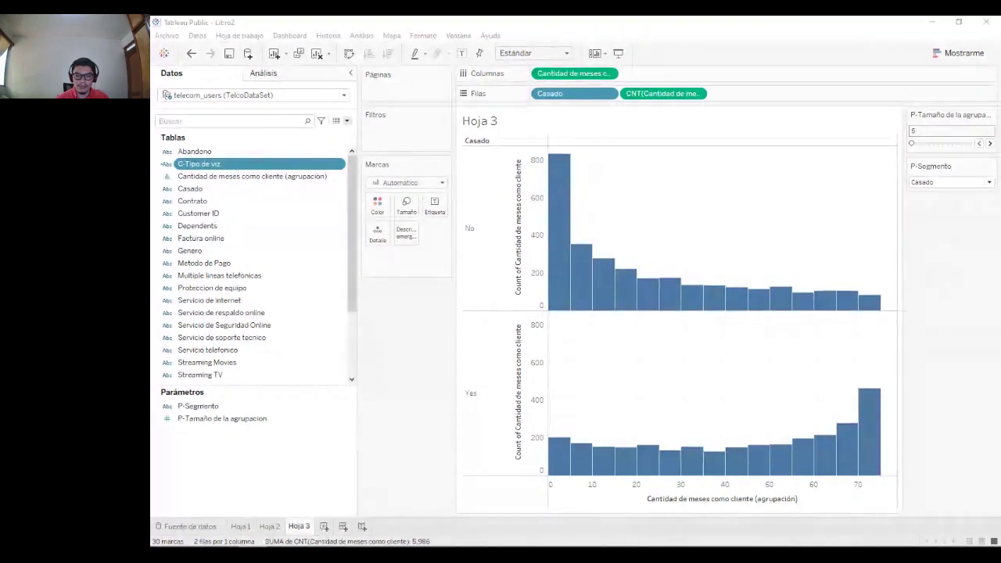
pyautogui.moveTo(258, 164); pyautogui.dragTo(329, 183)
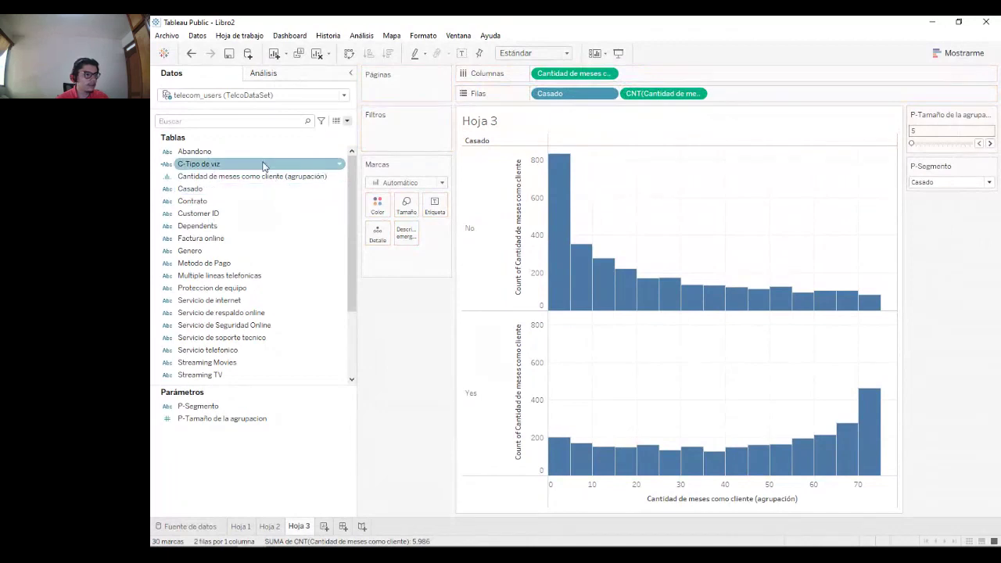
pyautogui.doubleClick(264, 165)
pyautogui.moveTo(574, 93); pyautogui.dragTo(378, 346)
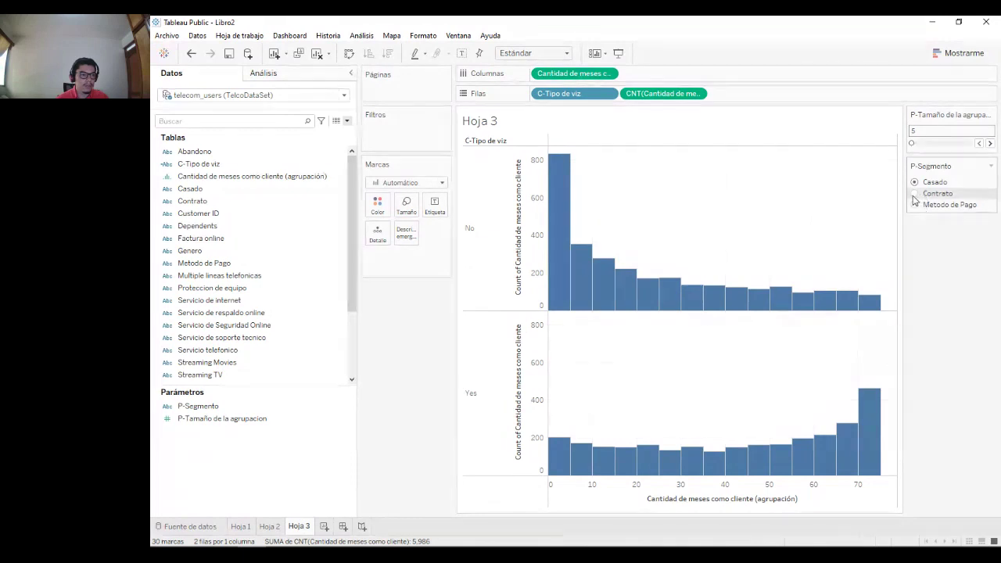
# - Test the P-Segmento parameter by cycling through Contrato and Metodo de Pago, ending on Casado
pyautogui.click(914, 194)
pyautogui.click(914, 204)
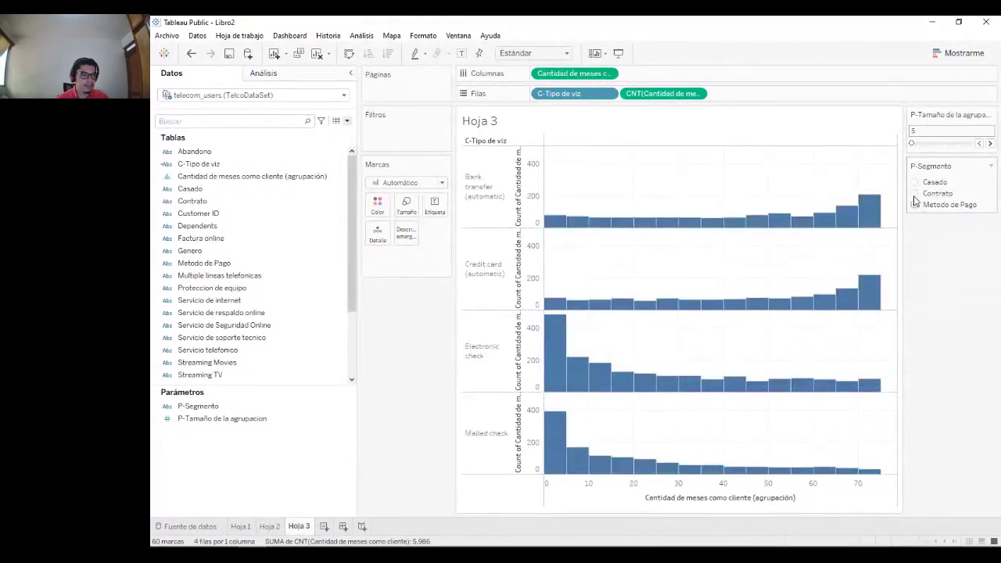
pyautogui.click(914, 193)
pyautogui.click(914, 182)
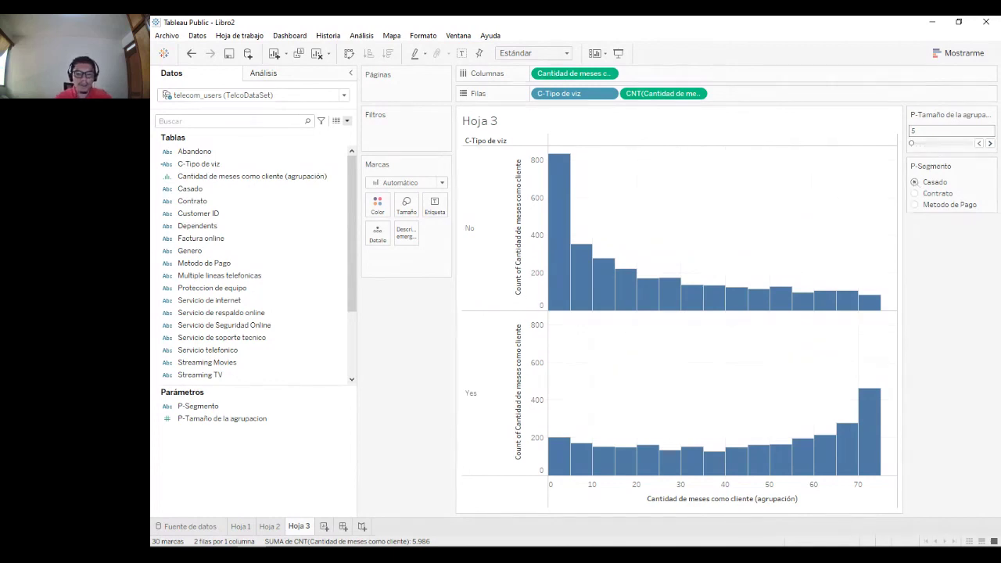
# - Colour the histogram bars by the C-Tipo de viz field
pyautogui.click(283, 288)
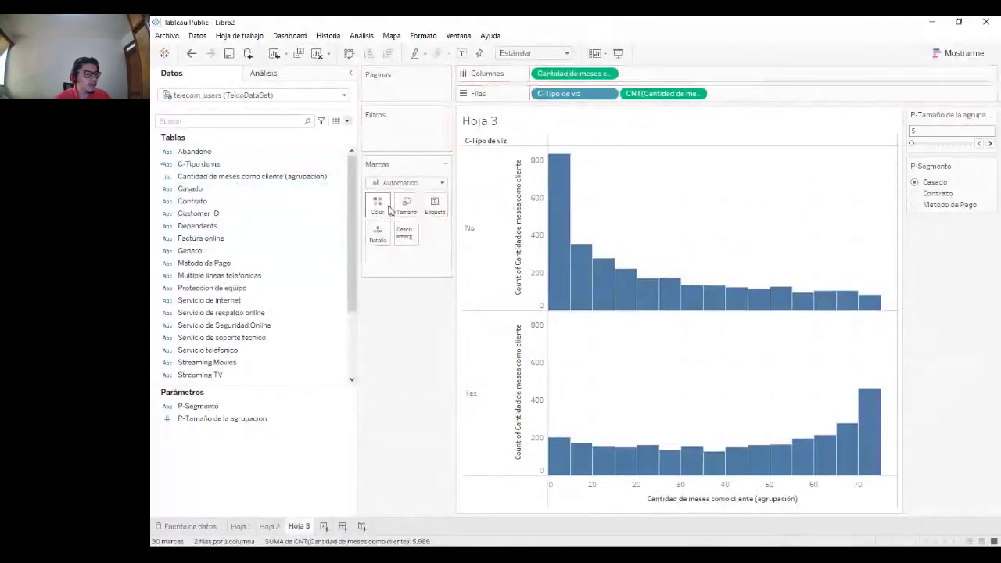
pyautogui.moveTo(198, 163); pyautogui.dragTo(353, 209)
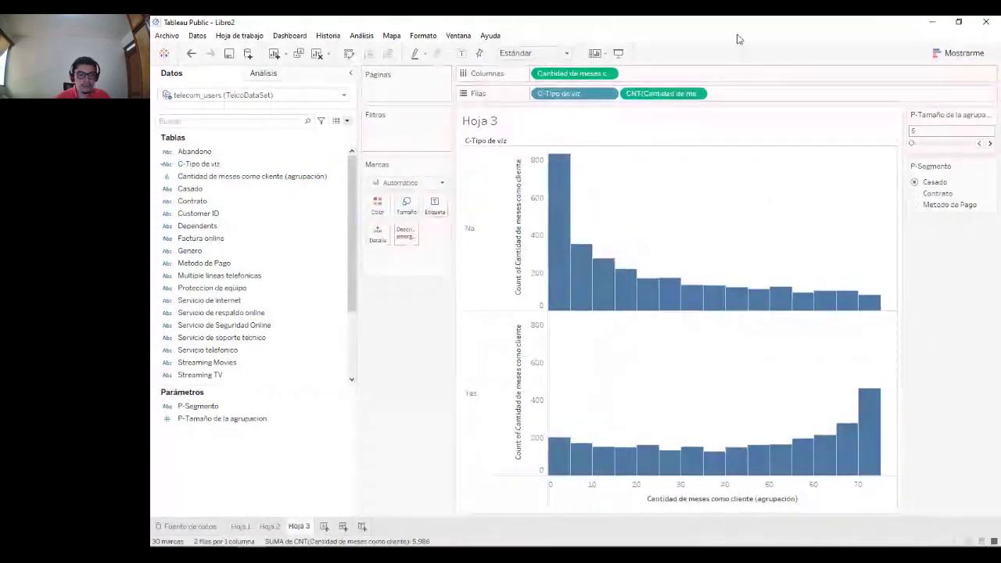
pyautogui.click(931, 22)
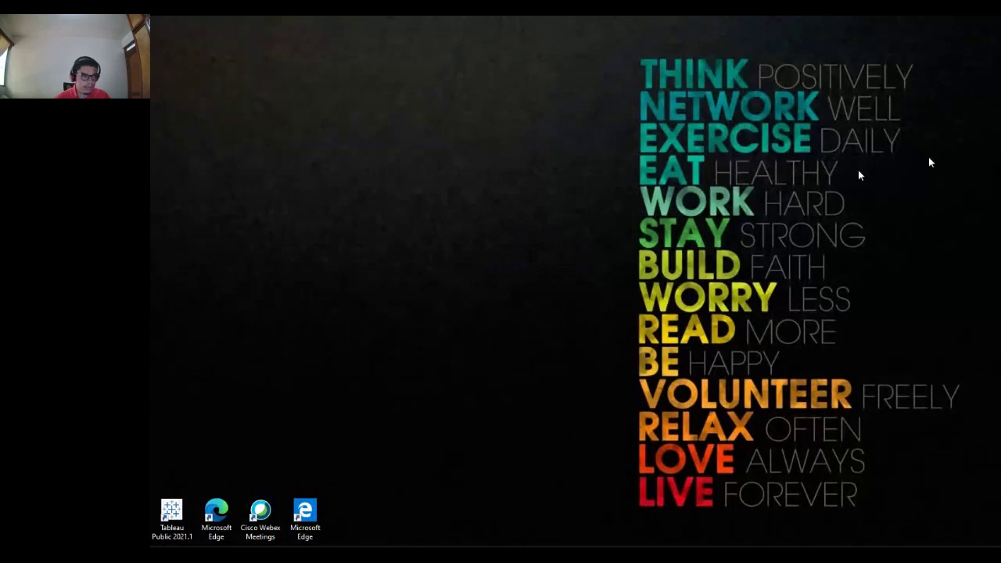
pyautogui.hotkey('alt', 'Tab')
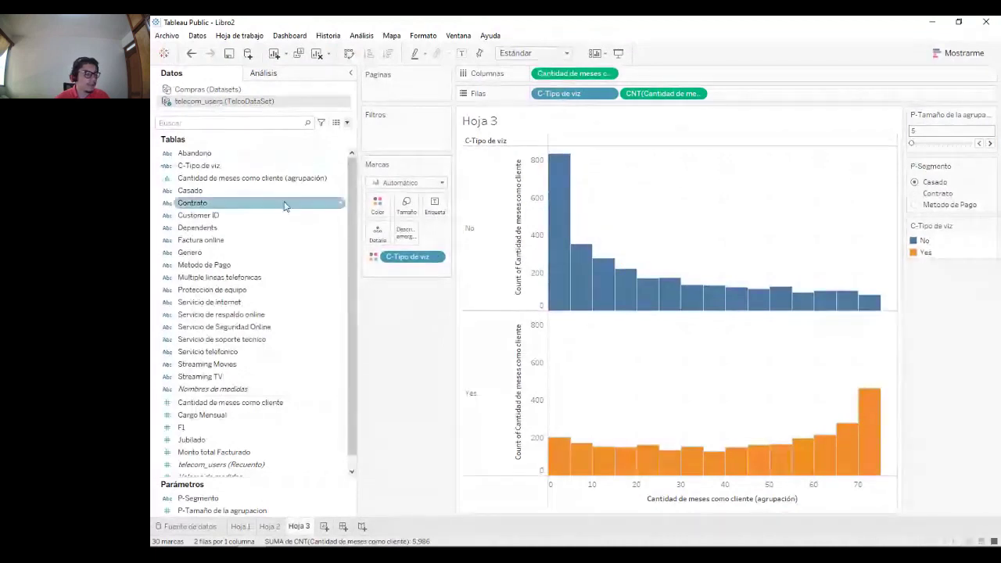
pyautogui.click(207, 167)
pyautogui.click(403, 238)
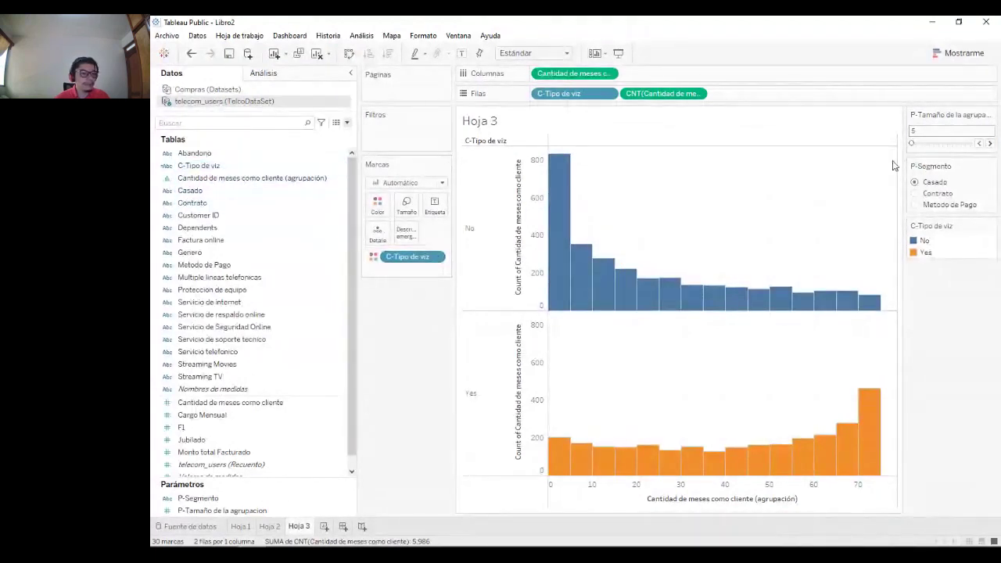
# - Set the bin size parameter to 7 and switch P-Segmento to Contrato, ending on Metodo de Pago
pyautogui.click(989, 144)
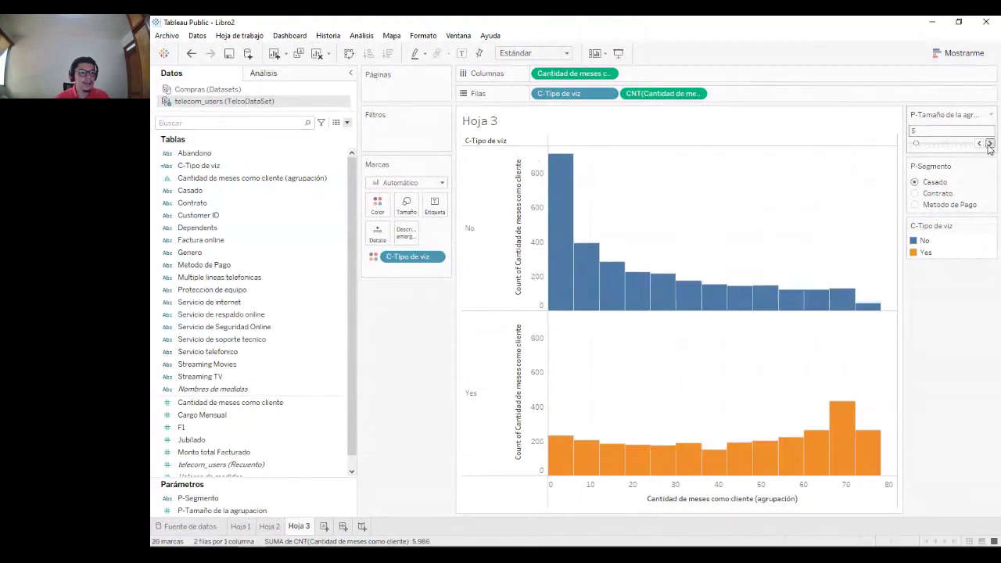
pyautogui.click(989, 144)
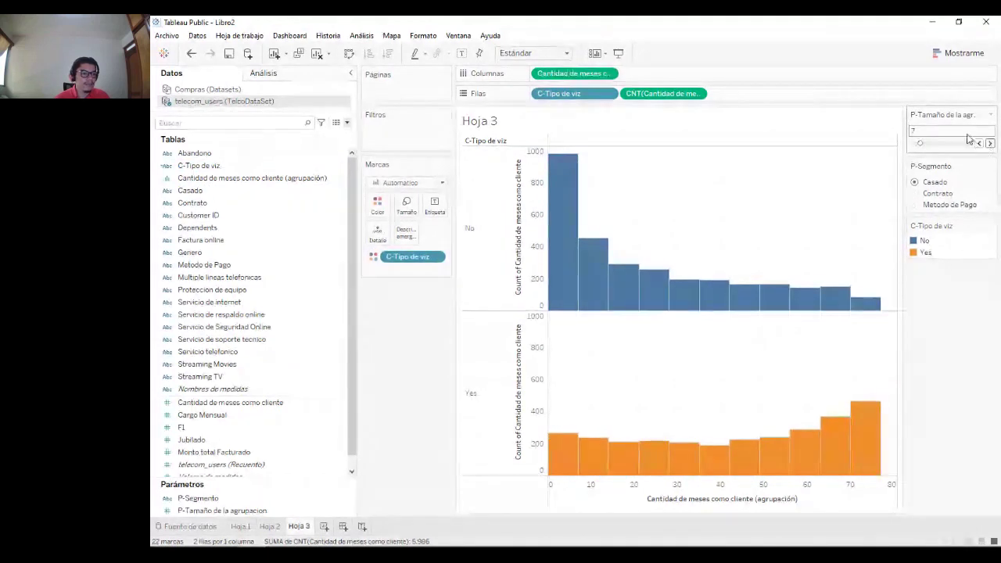
pyautogui.click(979, 144)
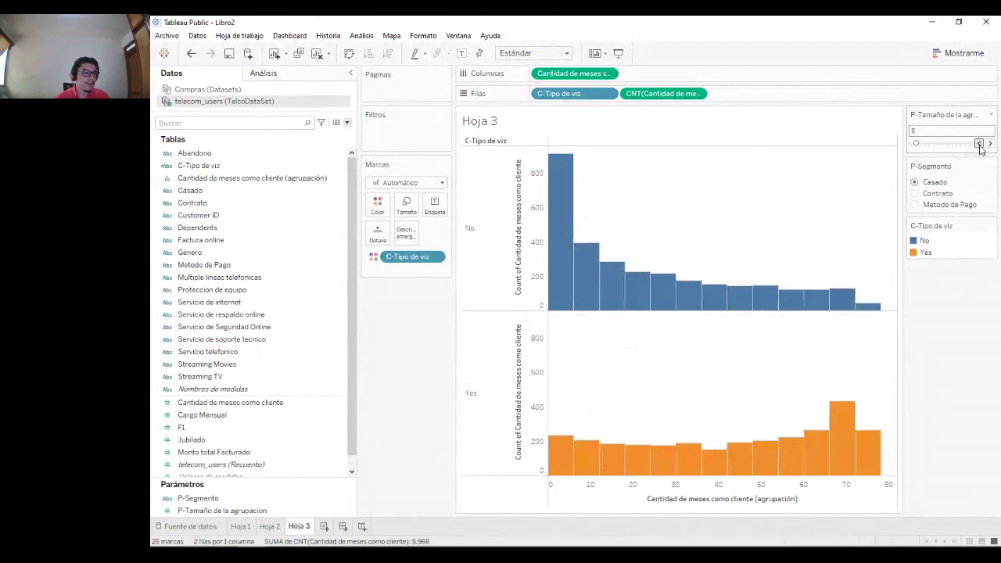
pyautogui.click(979, 144)
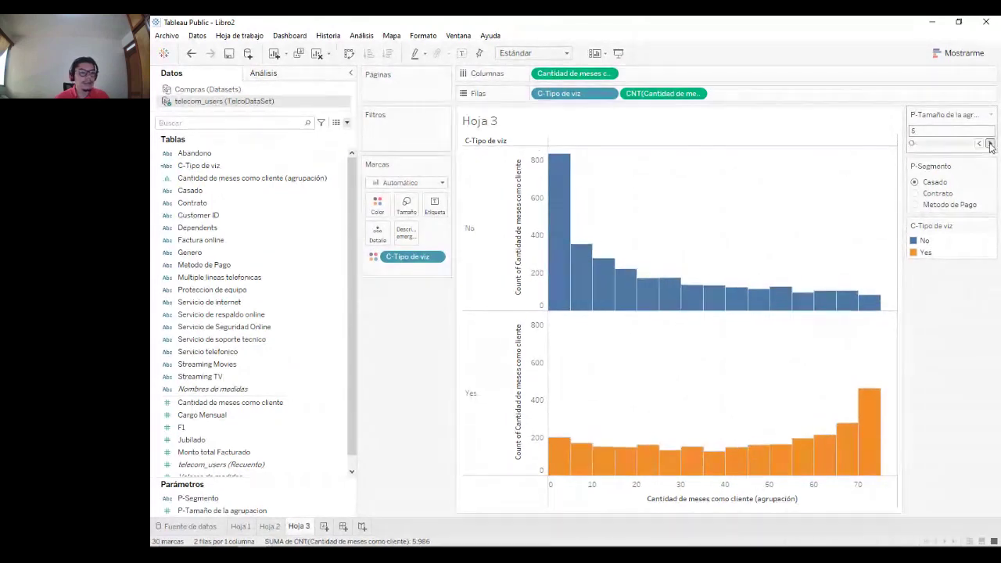
pyautogui.click(989, 143)
pyautogui.click(990, 143)
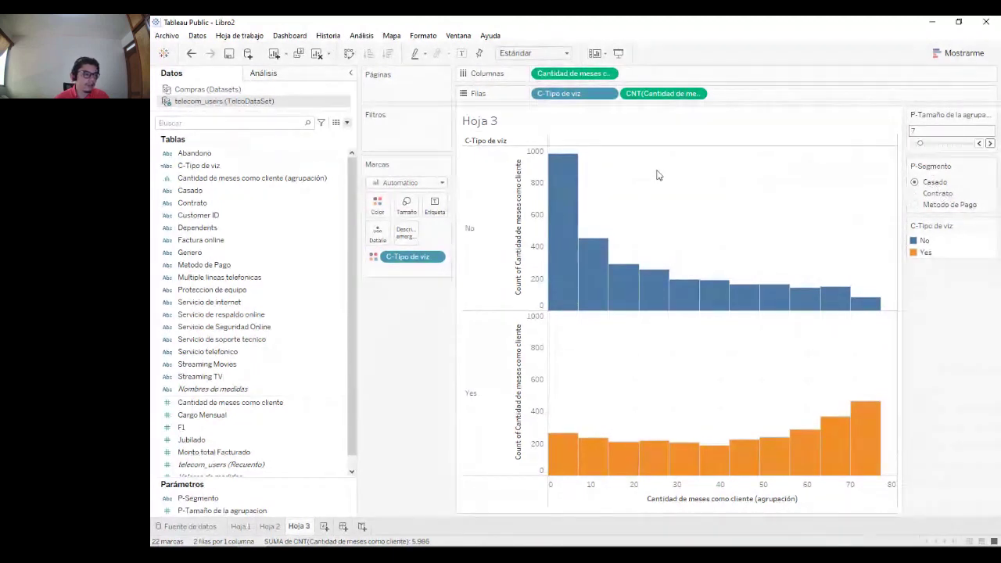
pyautogui.click(916, 195)
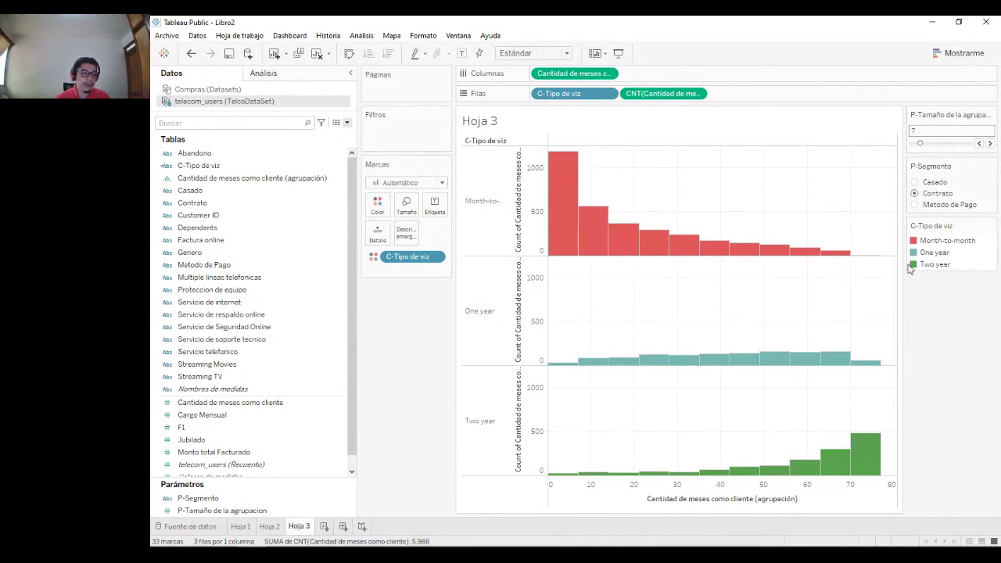
pyautogui.click(915, 204)
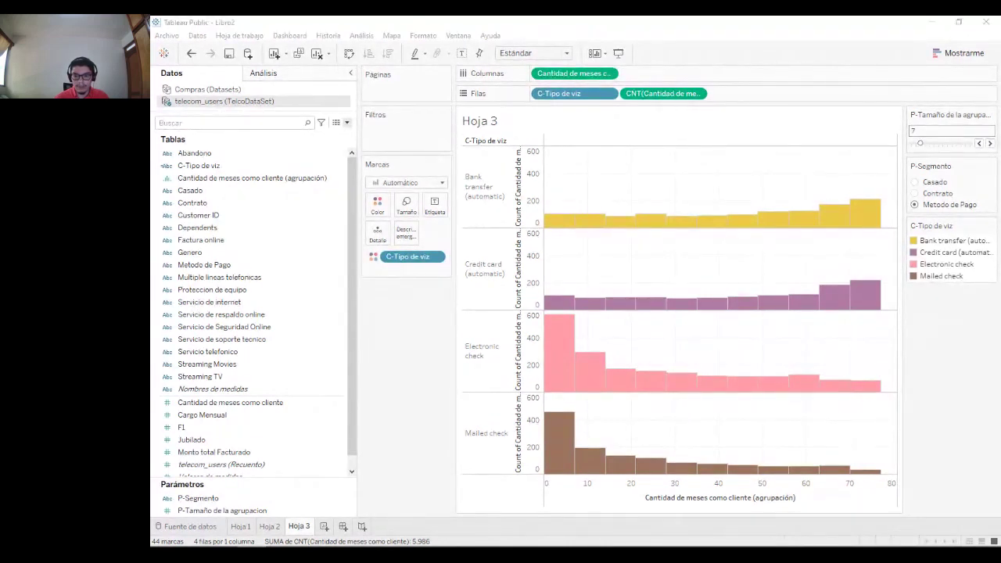
# - In the USER GROUP COMUNIDATOS workbook's Histograma dashboard, segment by Contrato and set the bin size to 7
pyautogui.moveTo(530, 559); pyautogui.dragTo(486, 20)
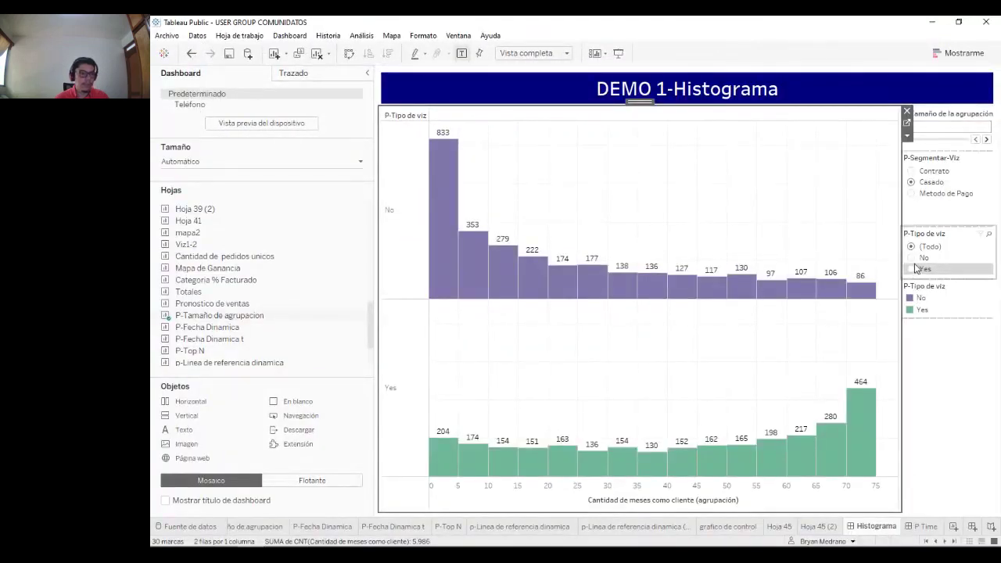
pyautogui.click(926, 184)
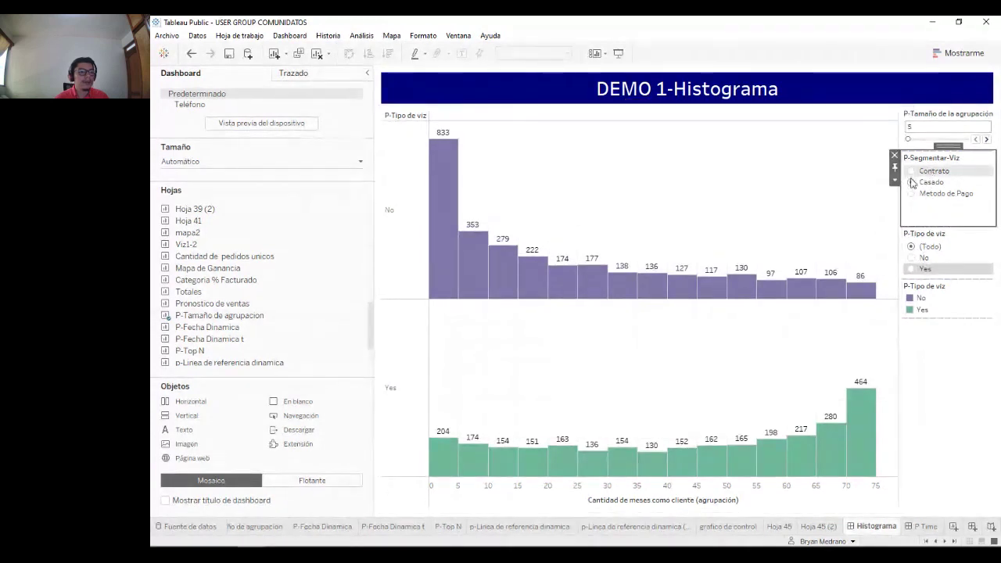
pyautogui.click(911, 171)
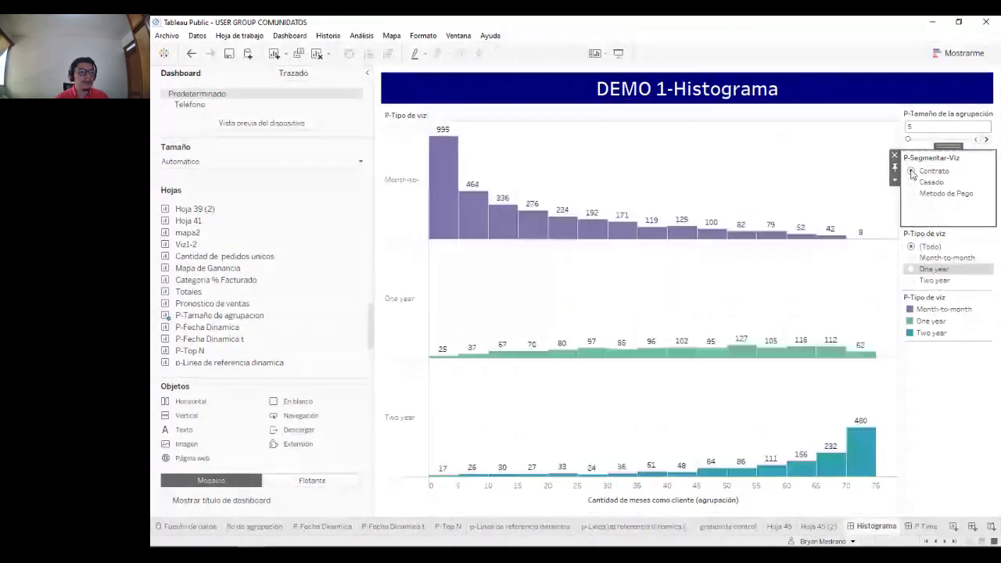
pyautogui.click(986, 139)
pyautogui.click(986, 139)
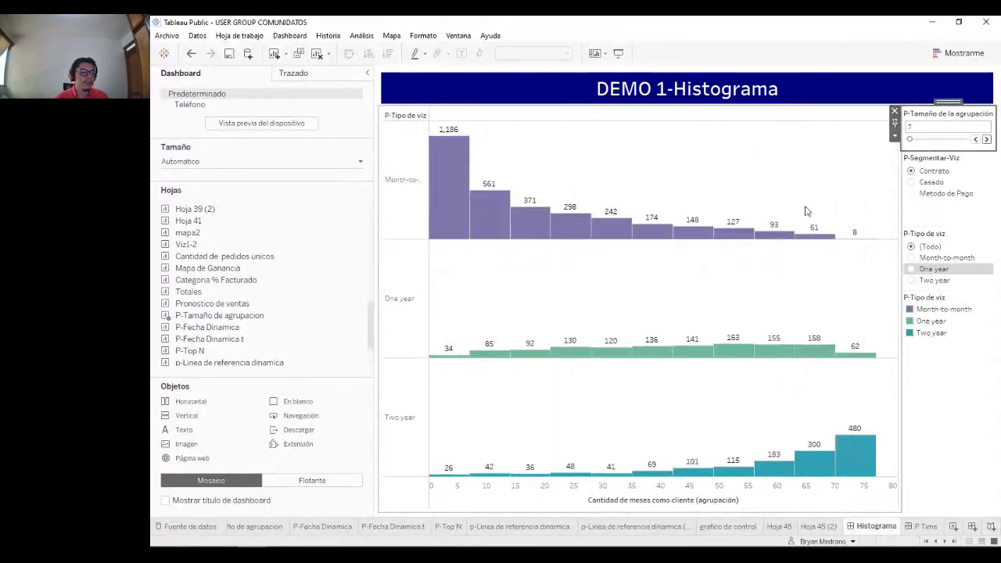
pyautogui.click(931, 22)
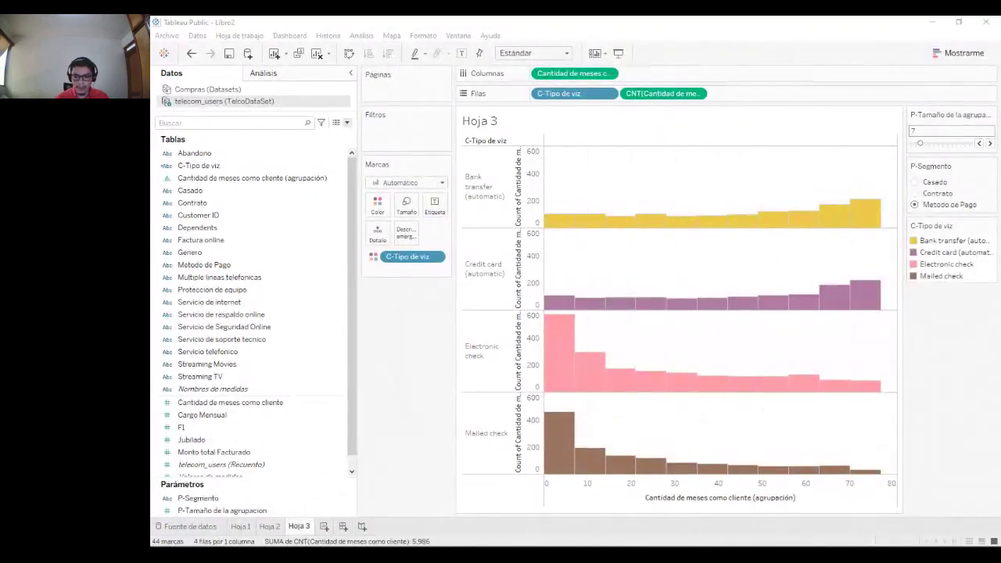
# - Add a new worksheet to Libro2 and select the Compras (Datasets) data source
pyautogui.click(286, 512)
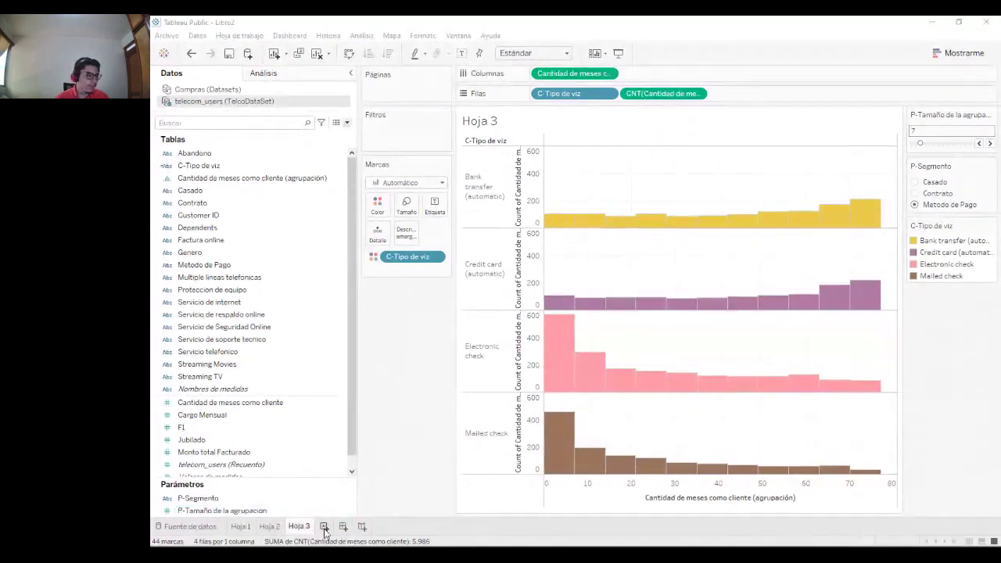
pyautogui.click(323, 526)
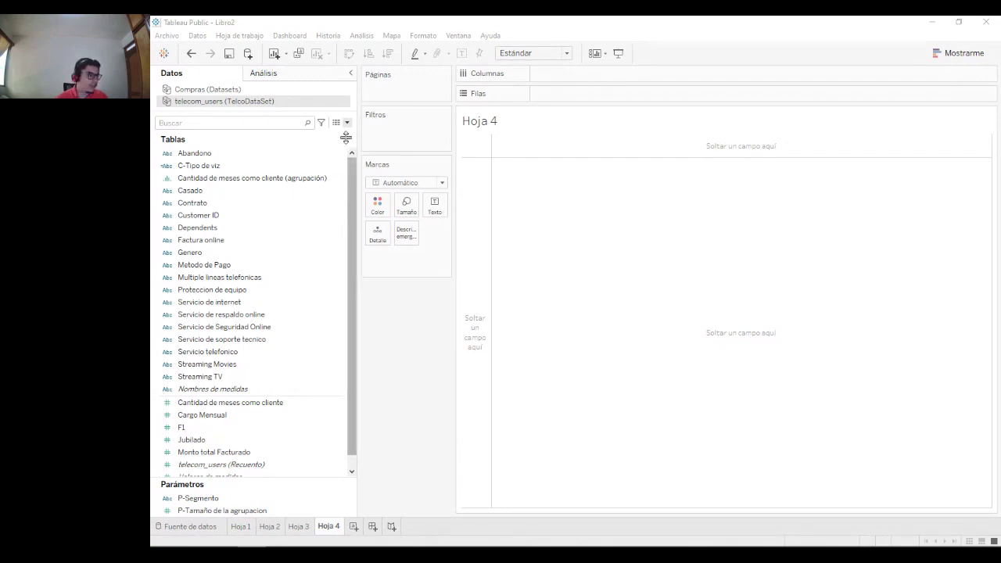
pyautogui.click(284, 90)
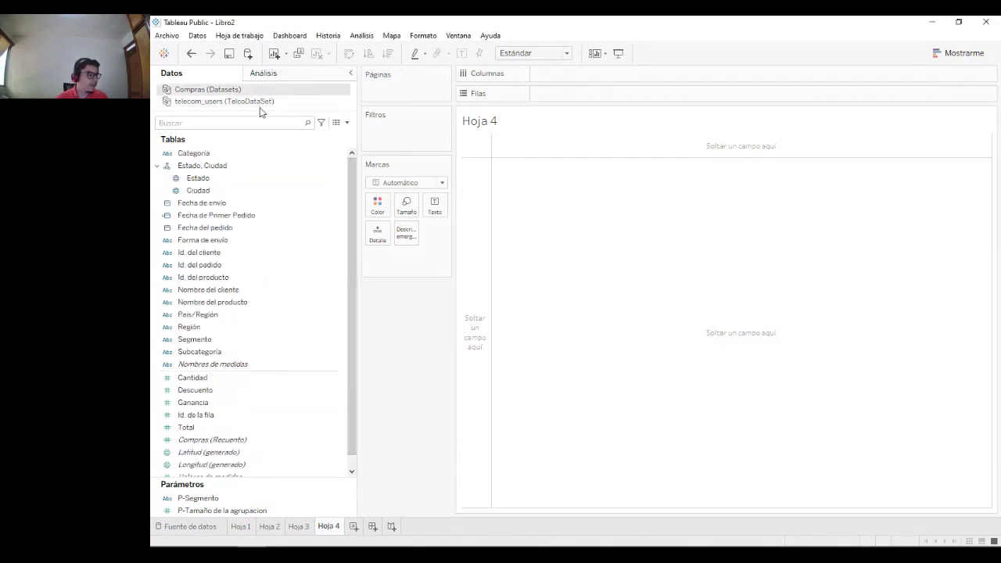
pyautogui.click(256, 167)
pyautogui.click(309, 190)
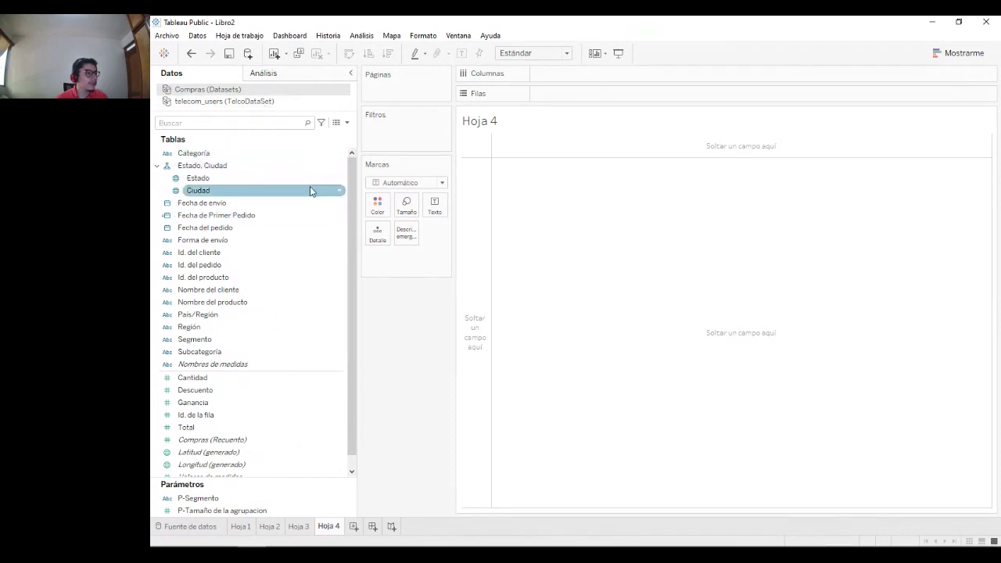
# - Examine the FIXED formula of the Fecha de Primer Pedido calculated field, including its customer name and order date arguments
pyautogui.click(273, 217)
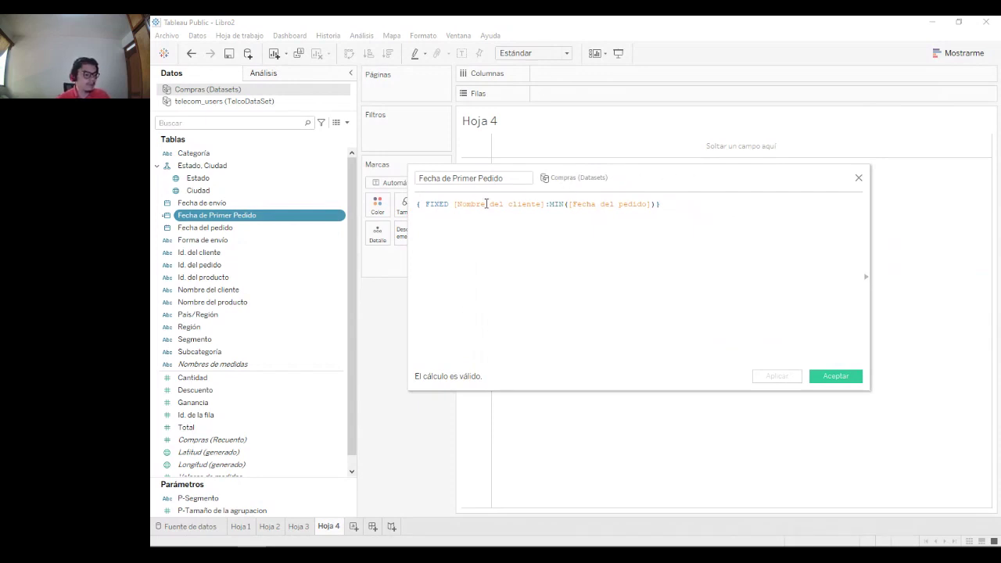
pyautogui.moveTo(650, 180); pyautogui.dragTo(567, 199)
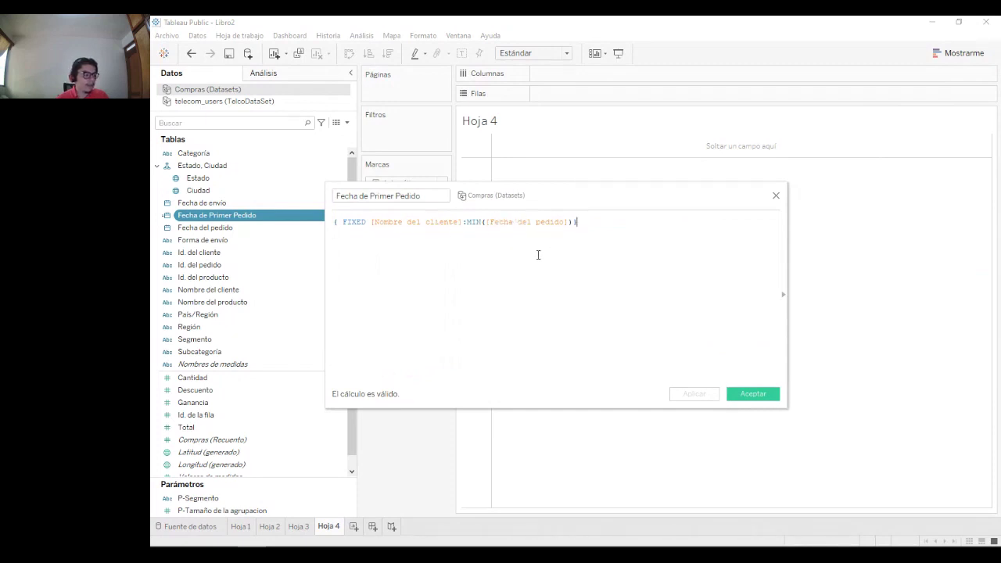
pyautogui.click(403, 222)
pyautogui.click(523, 223)
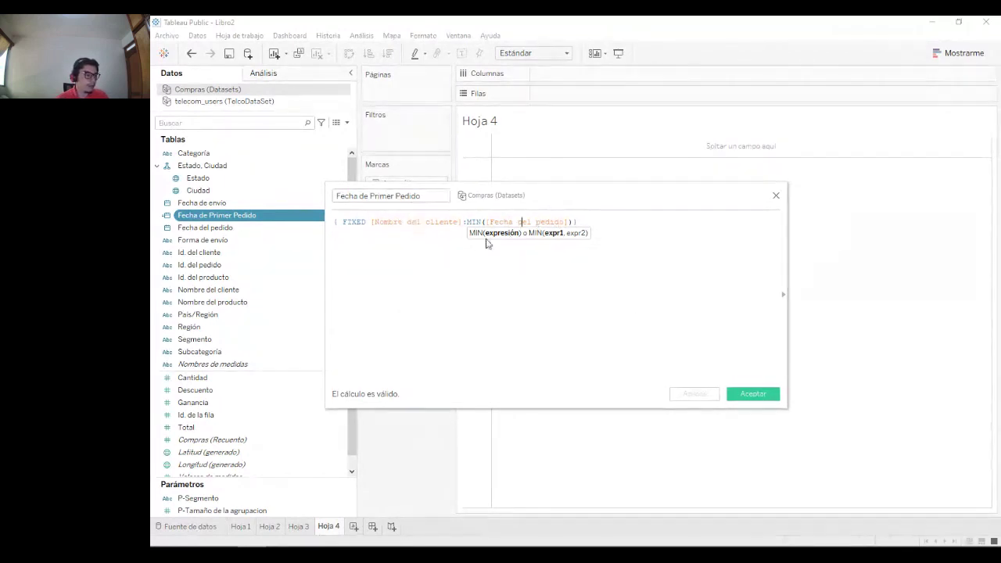
pyautogui.click(753, 394)
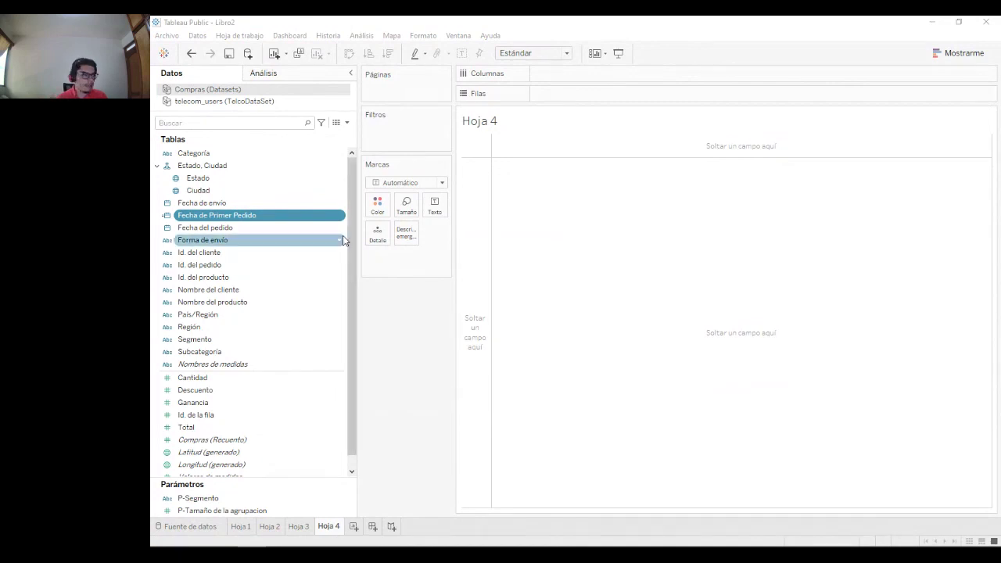
# - Place Fecha de Primer Pedido by year in the columns of the new sheet
pyautogui.moveTo(290, 217); pyautogui.dragTo(616, 76)
pyautogui.doubleClick(215, 215)
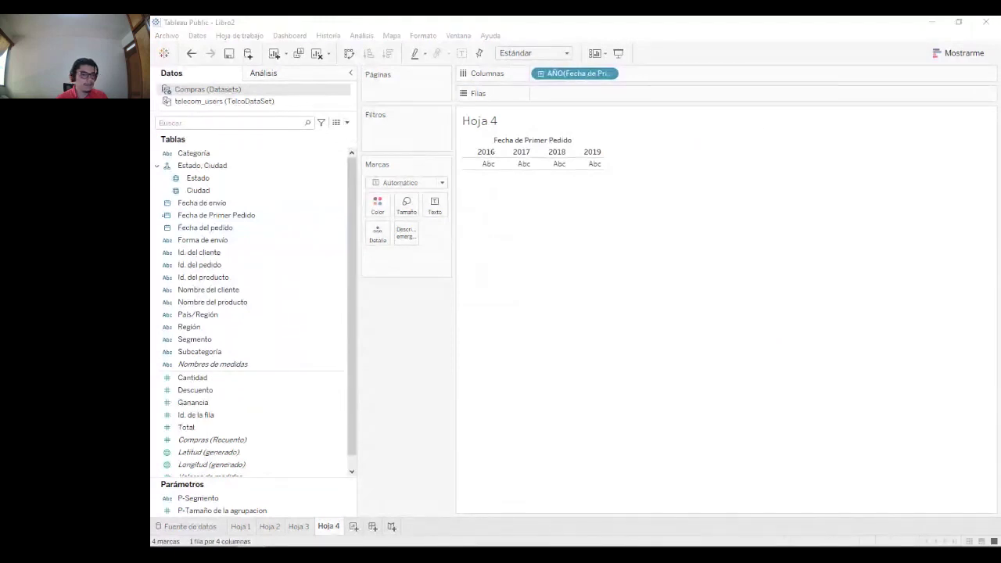
# - Create a calculated field in Compras (Datasets) that counts distinct customers with COUNTD([Id. del cliente])
pyautogui.click(586, 342)
pyautogui.write('coun')
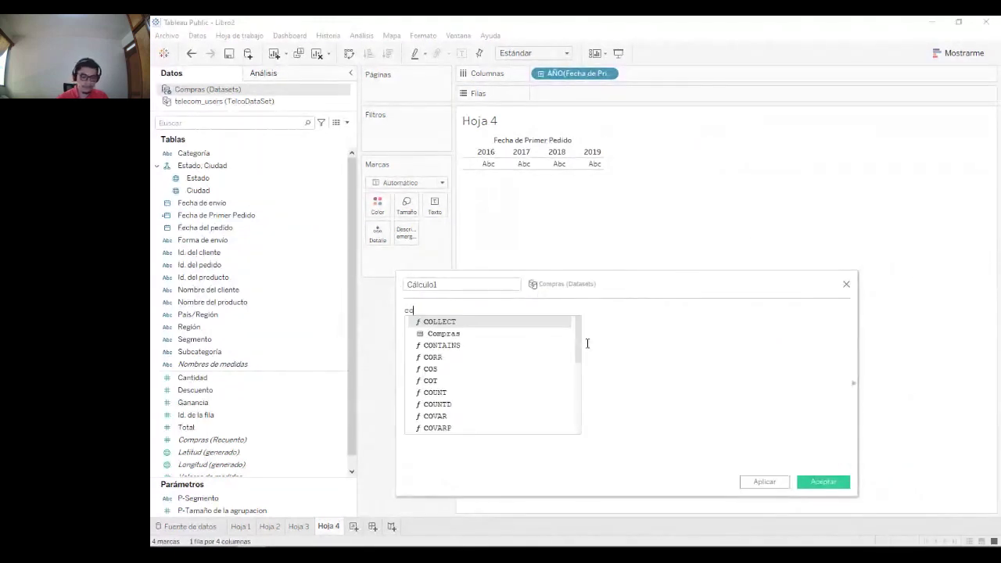
pyautogui.click(504, 334)
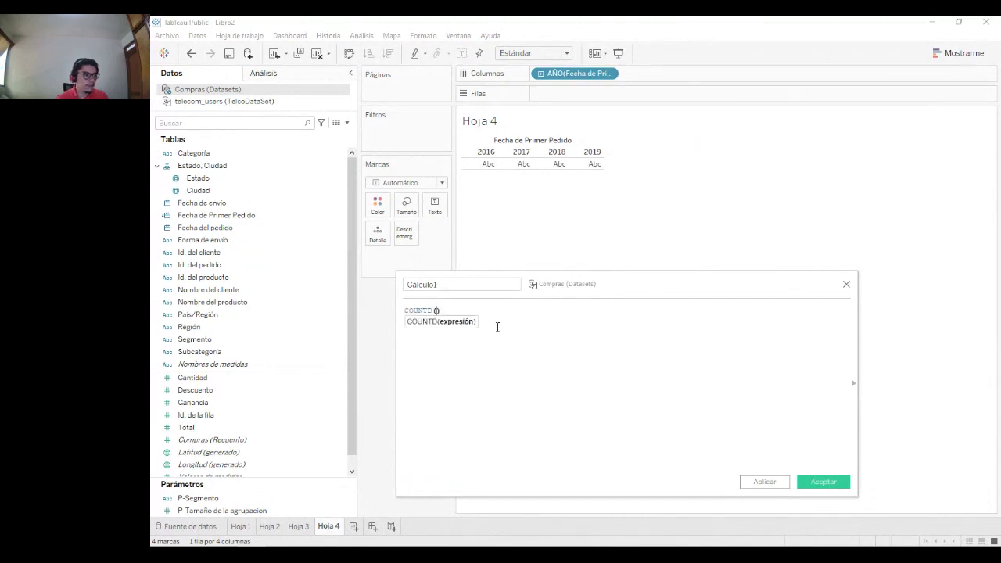
pyautogui.write('cli')
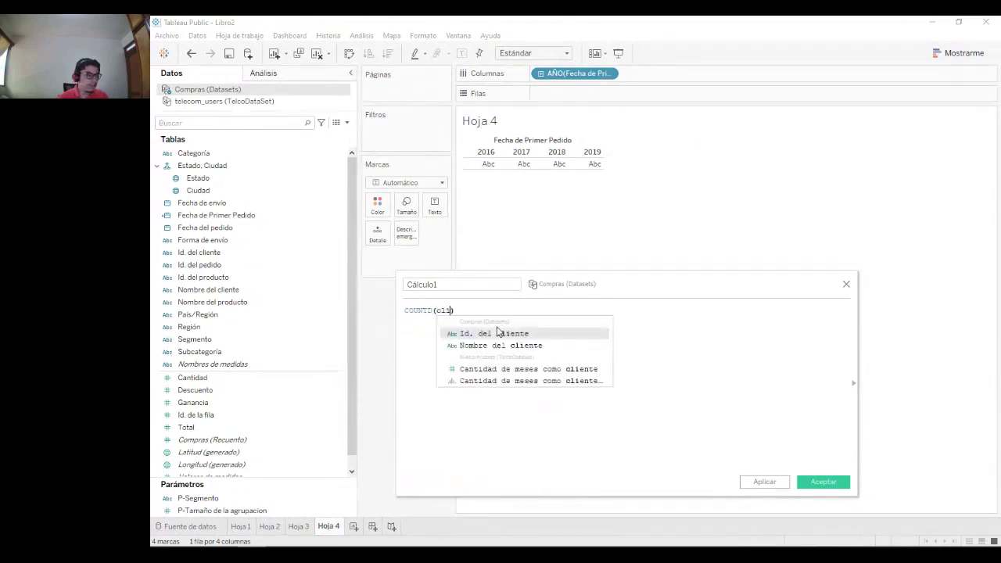
pyautogui.click(498, 333)
# - Name the distinct customer calculation Cantidad de clientes unicos, save it and add it to Hoja 4 as text
pyautogui.doubleClick(463, 285)
pyautogui.write('Cantidad d')
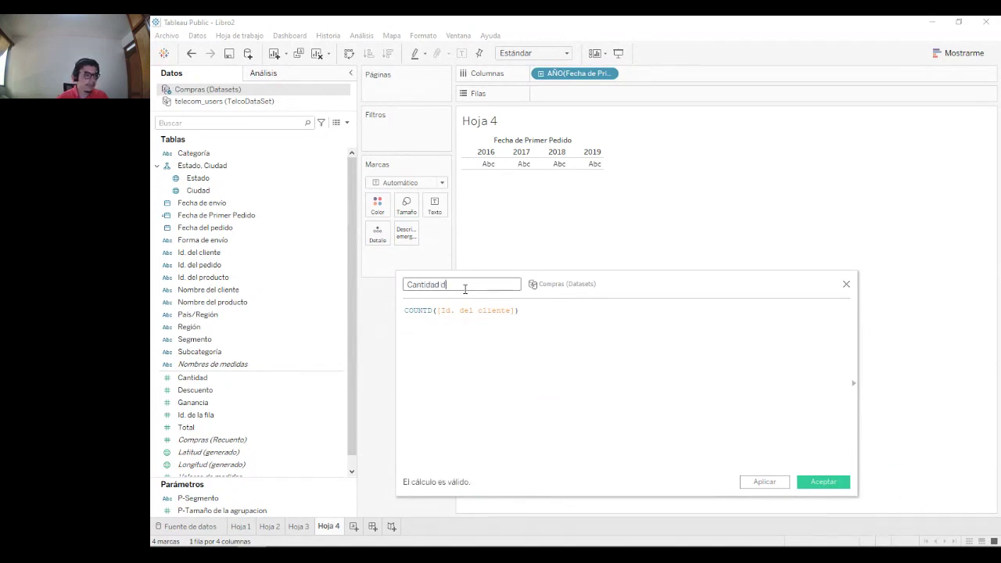
pyautogui.write('e clientes unicos')
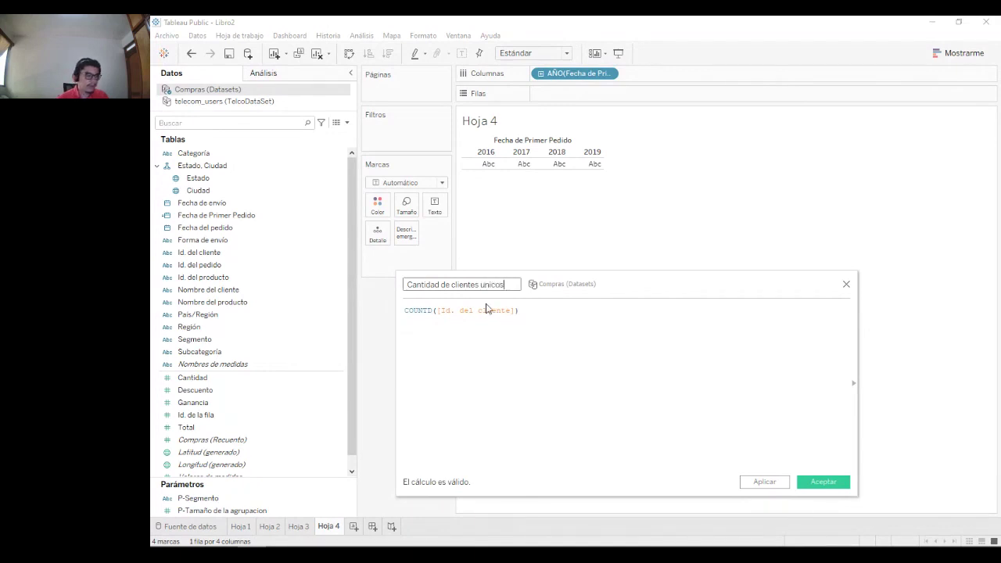
pyautogui.click(823, 482)
pyautogui.doubleClick(252, 391)
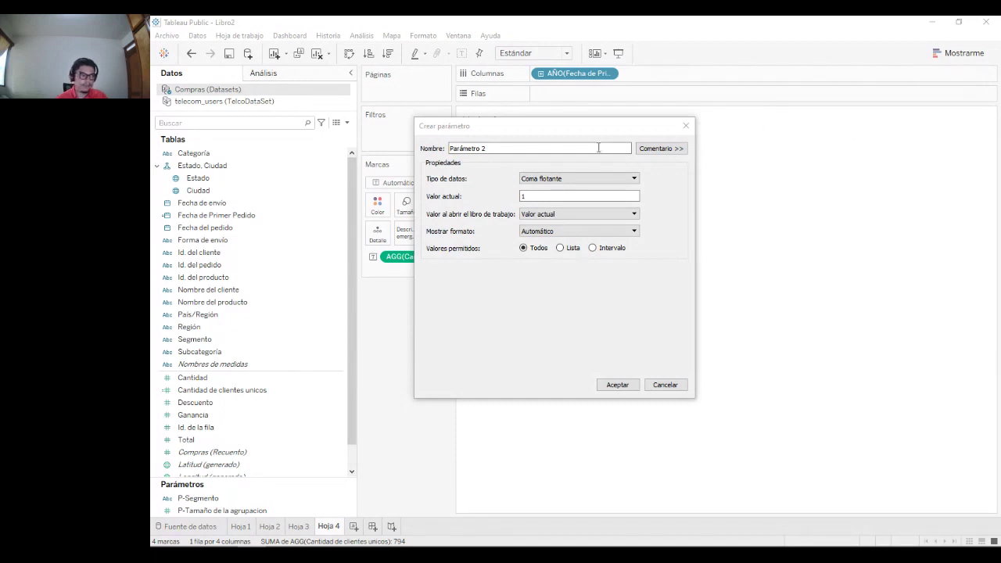
# - Set the new parameter's data type to Cadena and name it P-Fecha Dinamica
pyautogui.click(592, 179)
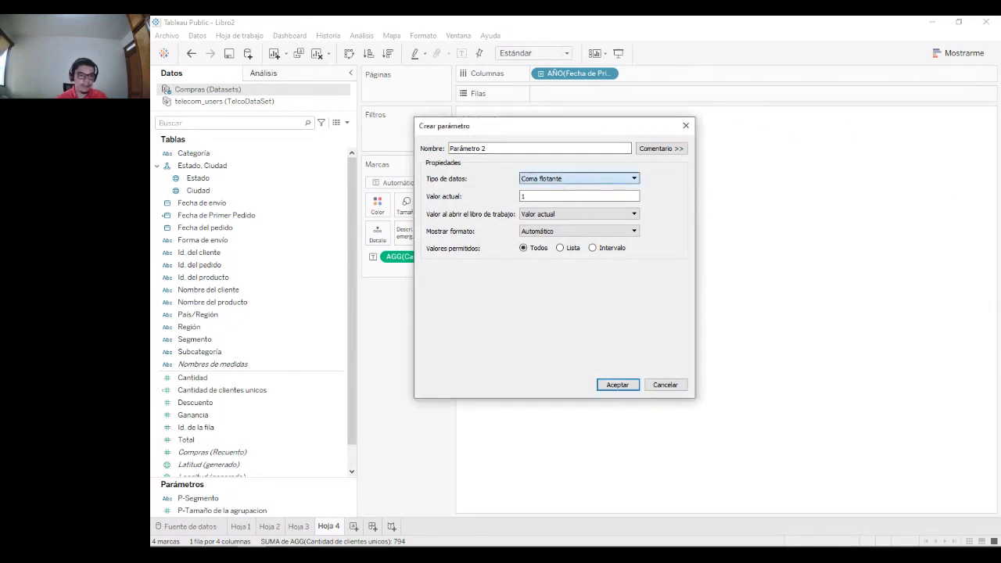
pyautogui.press('c')
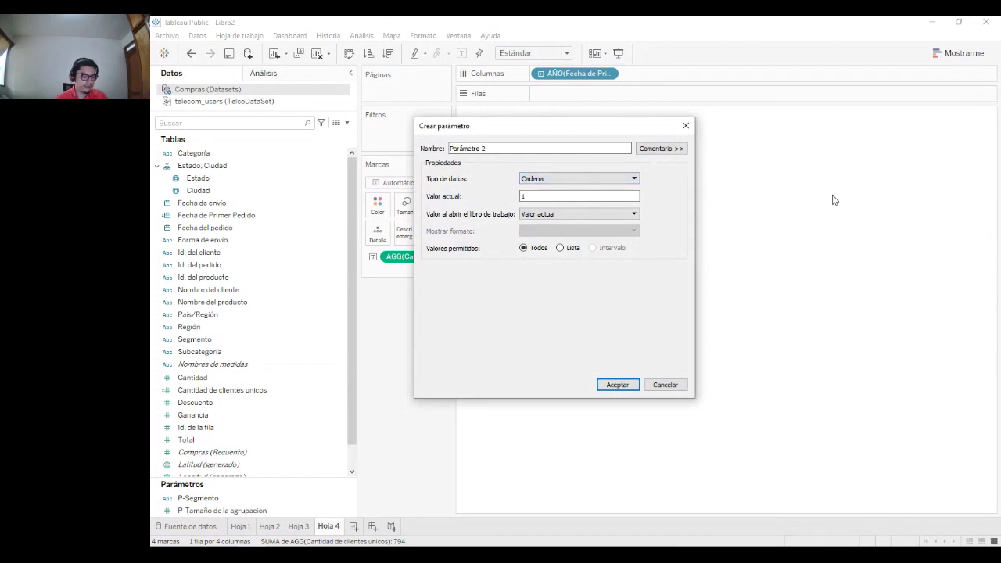
pyautogui.tripleClick(557, 147)
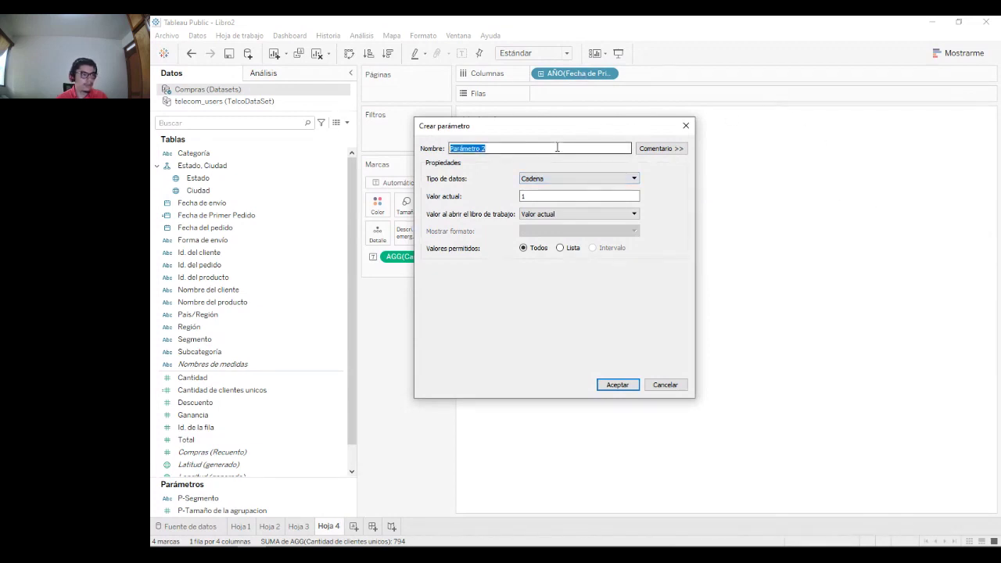
pyautogui.write('P-Fecha Dinamica')
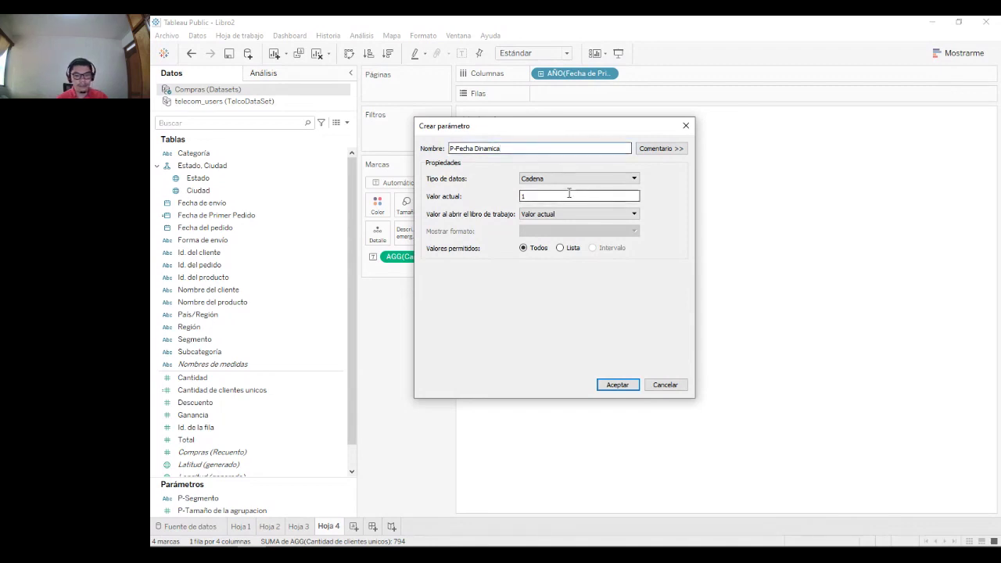
# - Restrict the parameter's allowed values to a list containing year, quarter and month
pyautogui.click(570, 248)
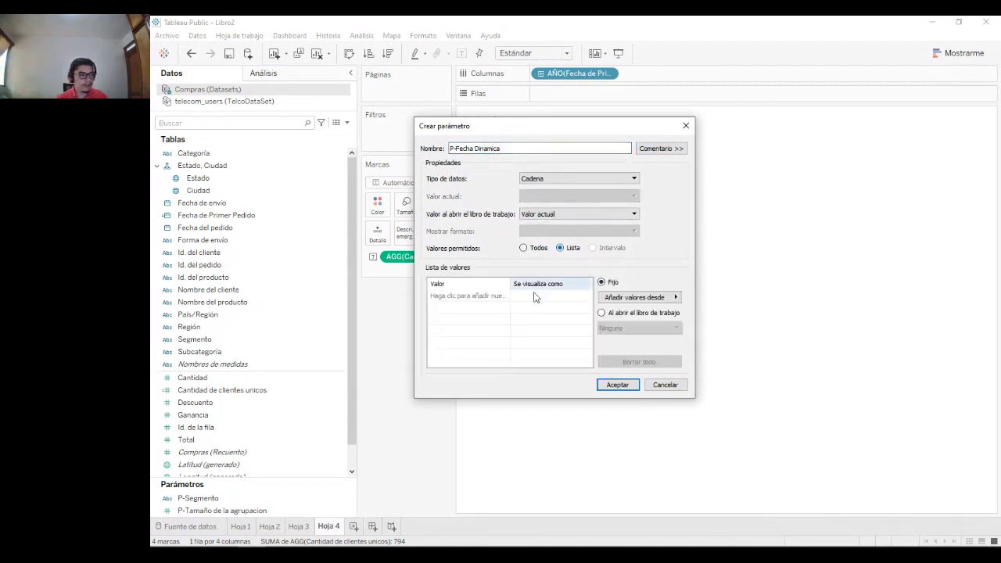
pyautogui.click(485, 295)
pyautogui.write('year')
pyautogui.press('Return')
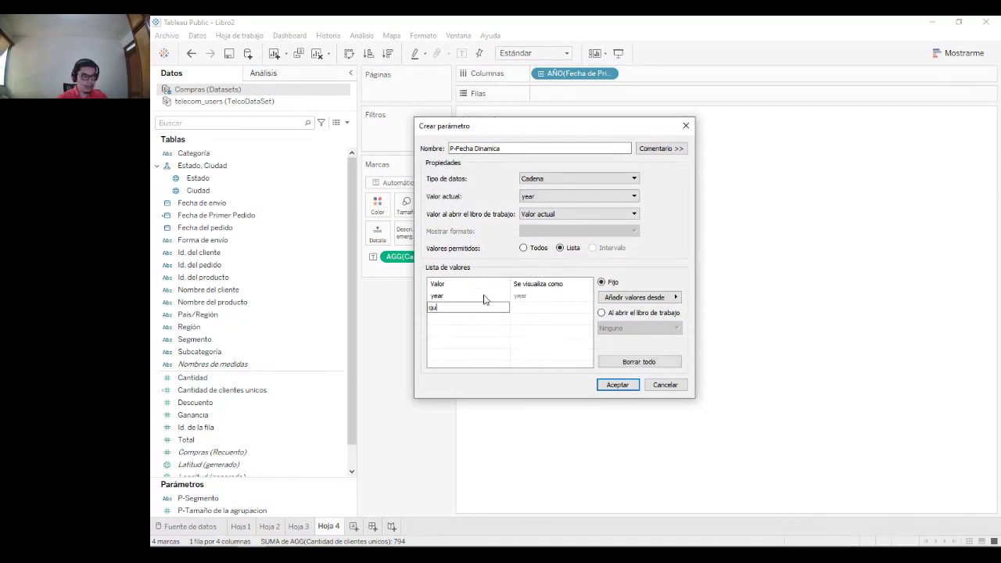
pyautogui.press('Return')
pyautogui.write('month')
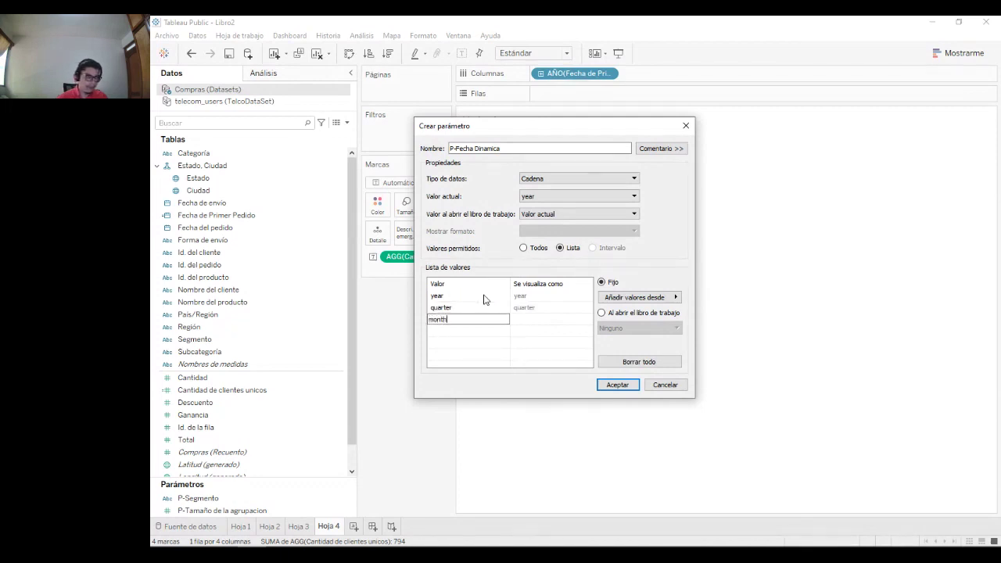
pyautogui.press('Return')
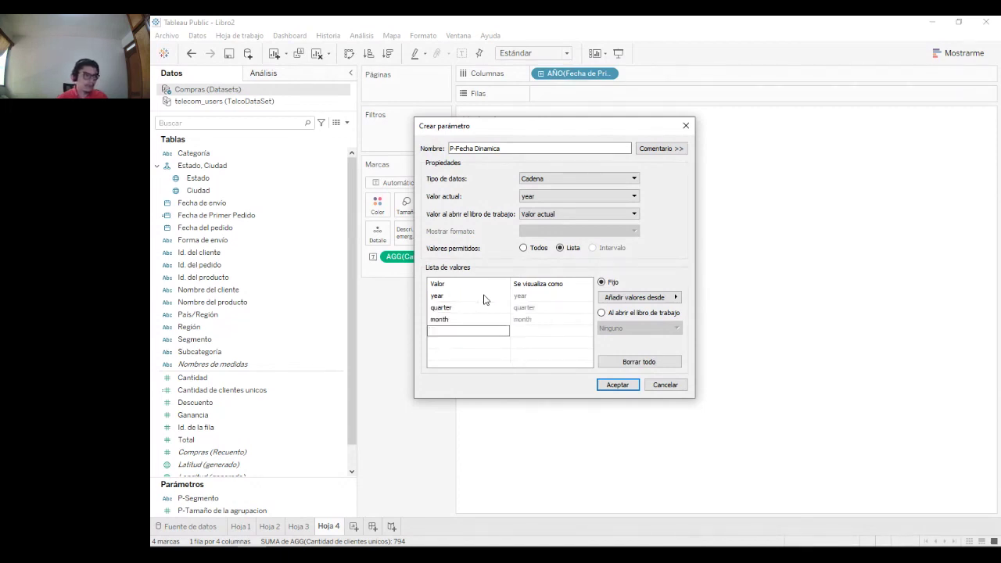
# - Give the year, quarter and month values the display names Año, Trimestre and Mes, and save the parameter
pyautogui.click(519, 296)
pyautogui.write('A')
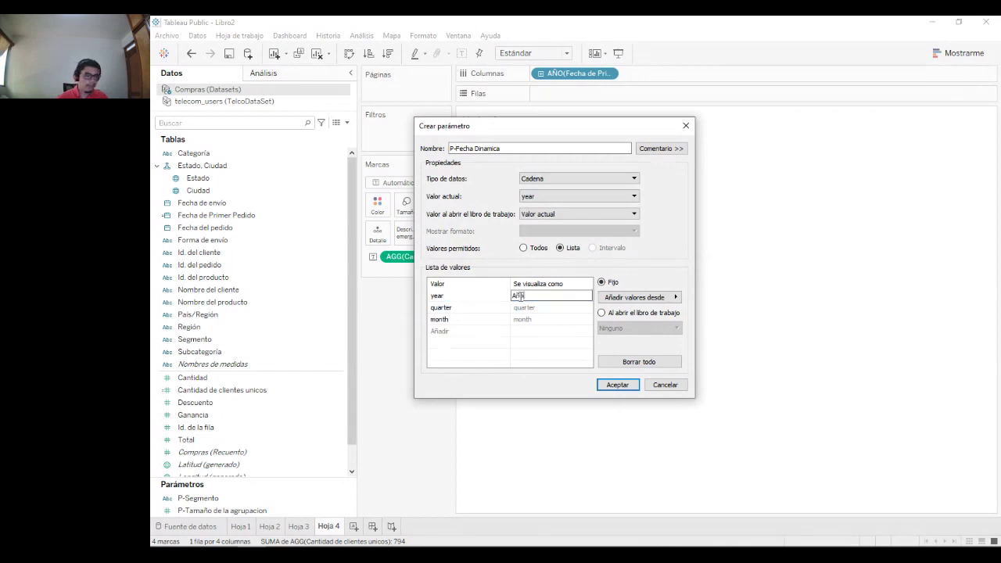
pyautogui.write('ño')
pyautogui.click(527, 307)
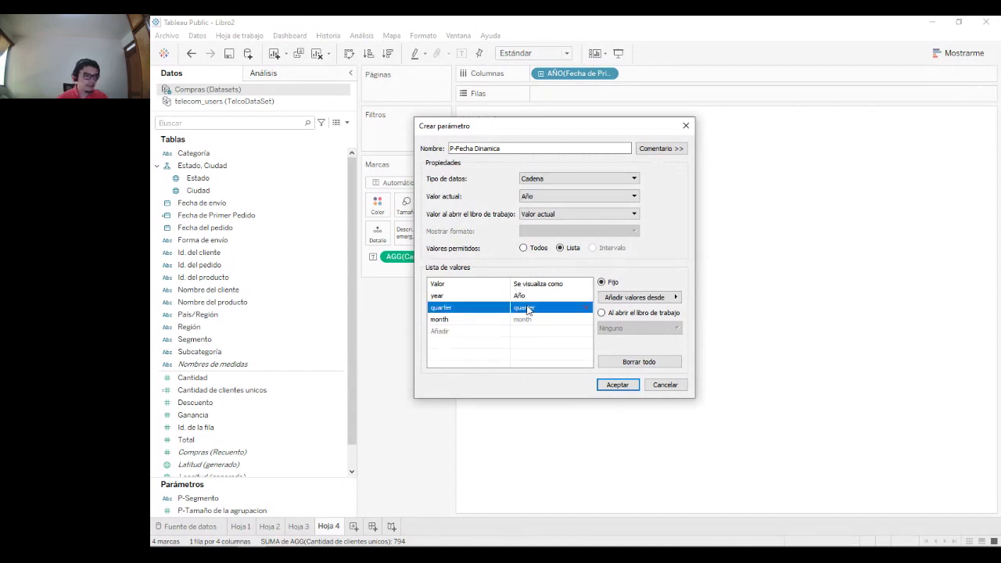
pyautogui.write('Trimestre')
pyautogui.click(542, 318)
pyautogui.write('Mes')
pyautogui.click(538, 346)
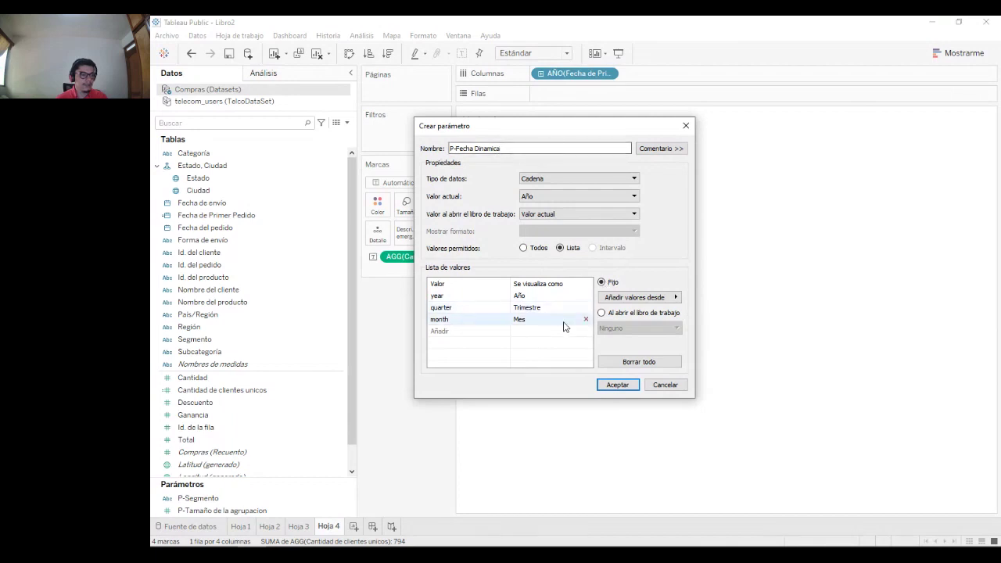
pyautogui.click(617, 385)
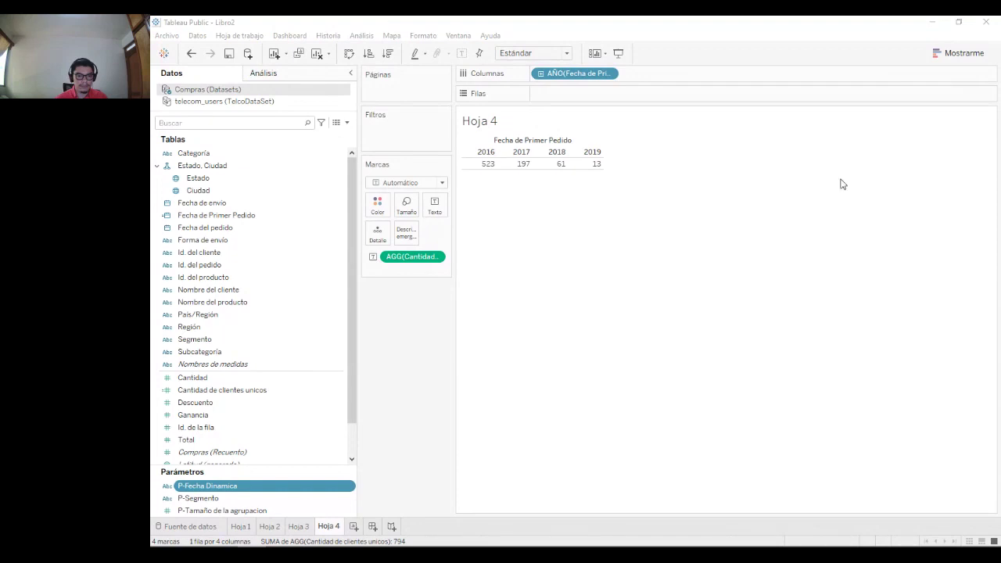
# - Create a calculated field named Fecha Dinamica and start its formula with DATETRUNC nested inside DATE
pyautogui.click(341, 135)
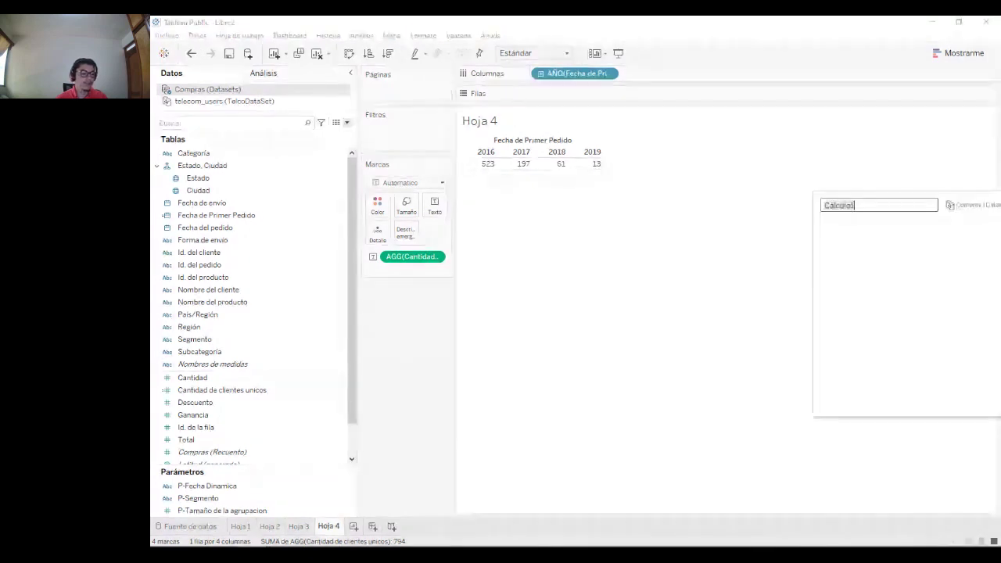
pyautogui.click(595, 284)
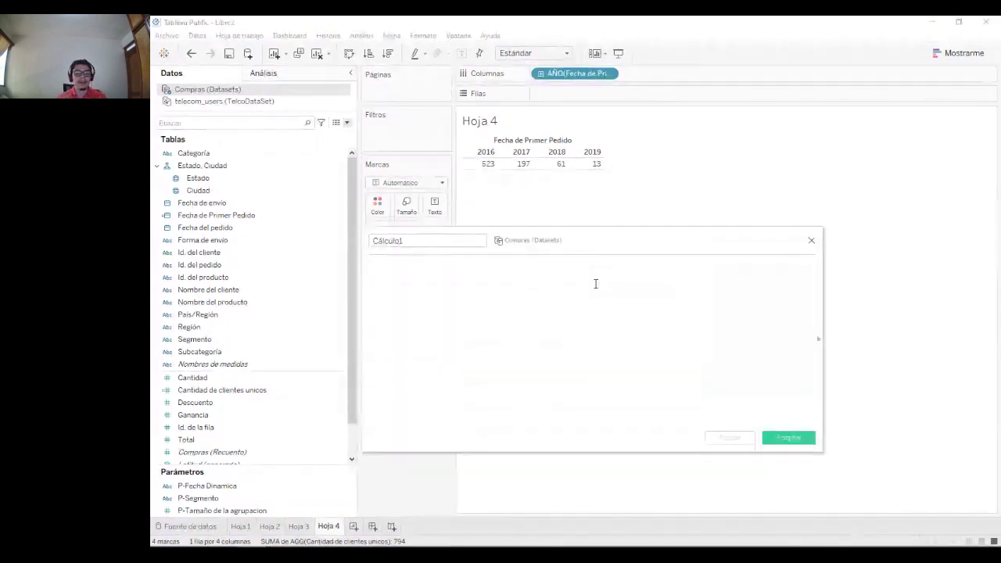
pyautogui.click(403, 241)
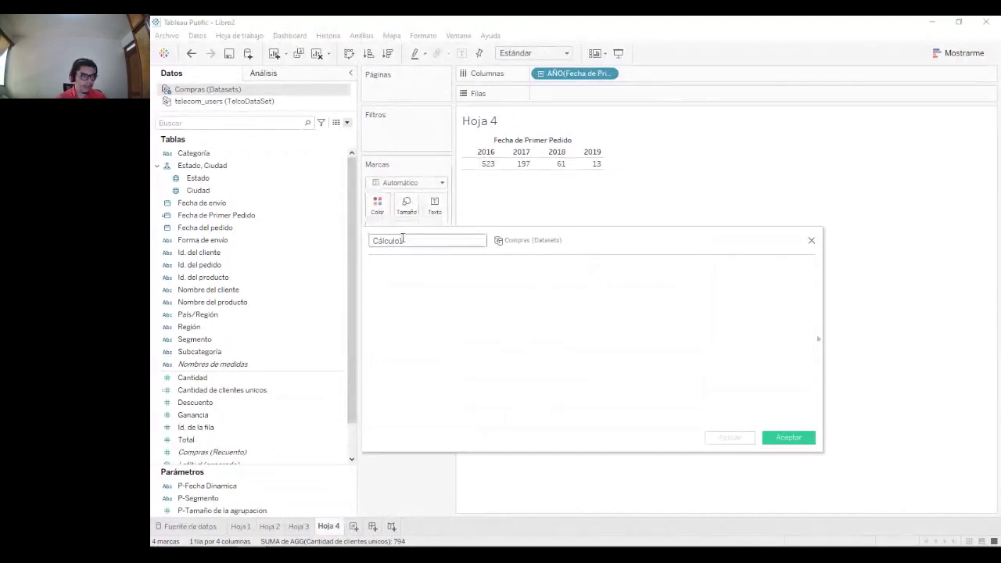
pyautogui.write('Fecha Dinamica')
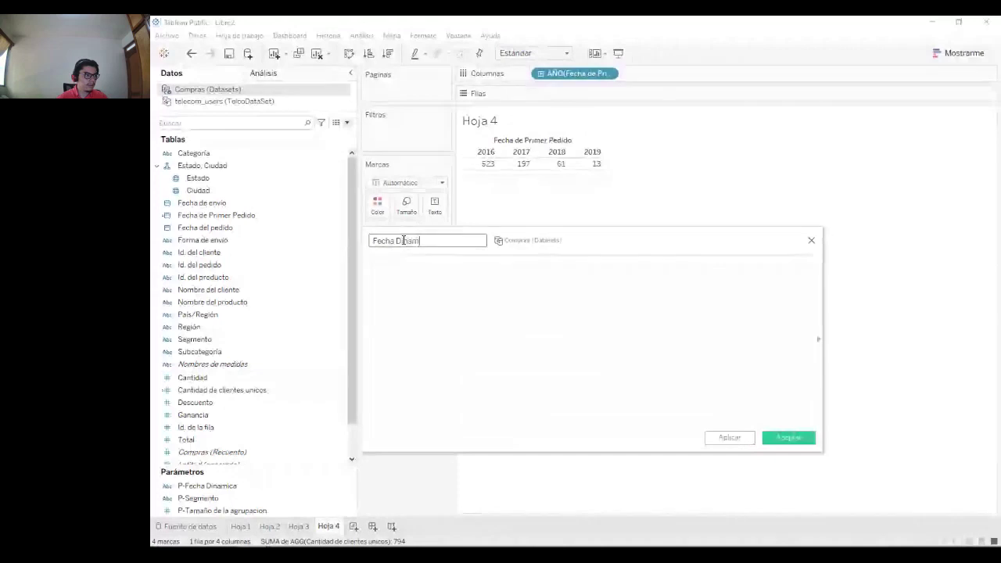
pyautogui.click(480, 294)
pyautogui.write('date')
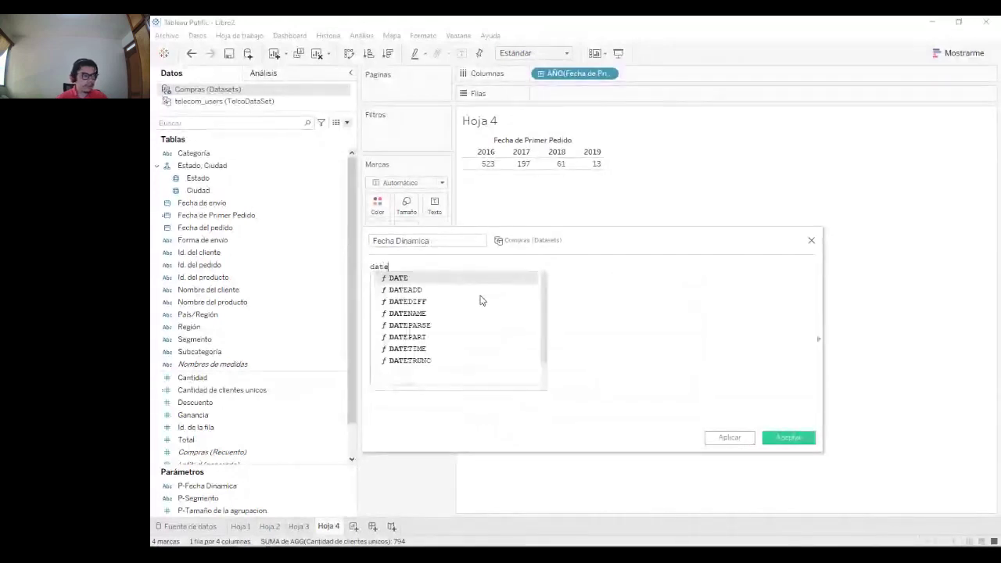
pyautogui.doubleClick(460, 281)
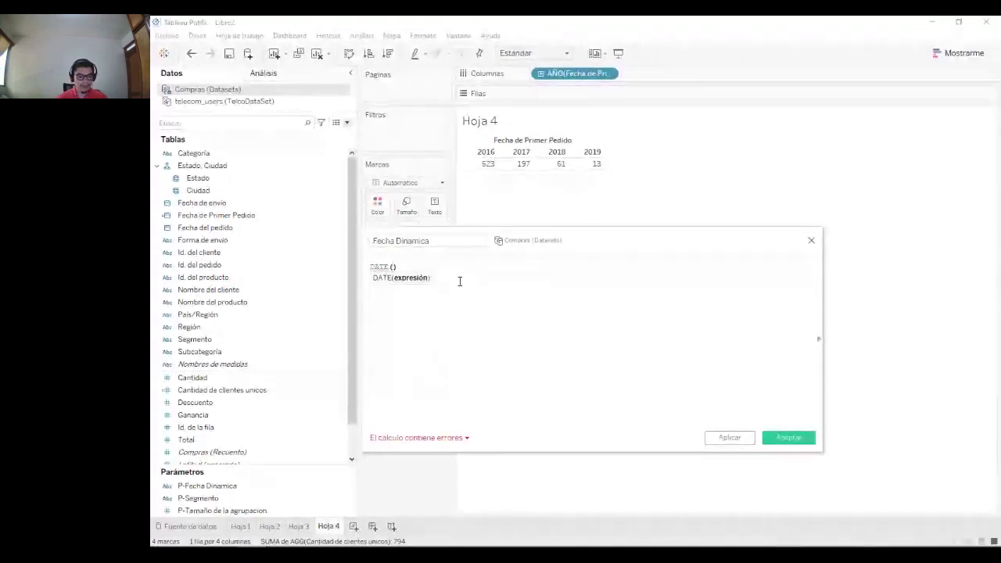
pyautogui.write('dat')
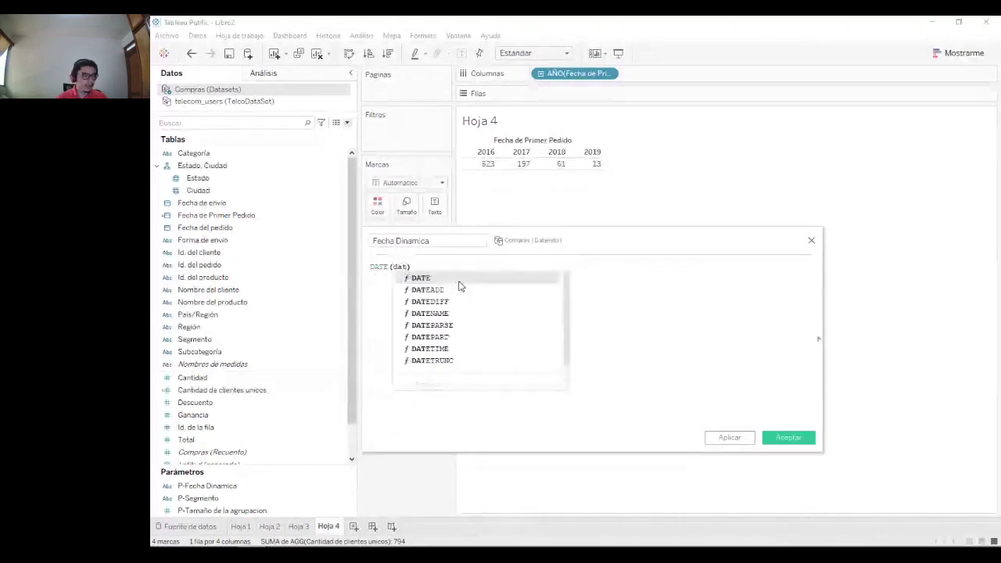
pyautogui.doubleClick(469, 360)
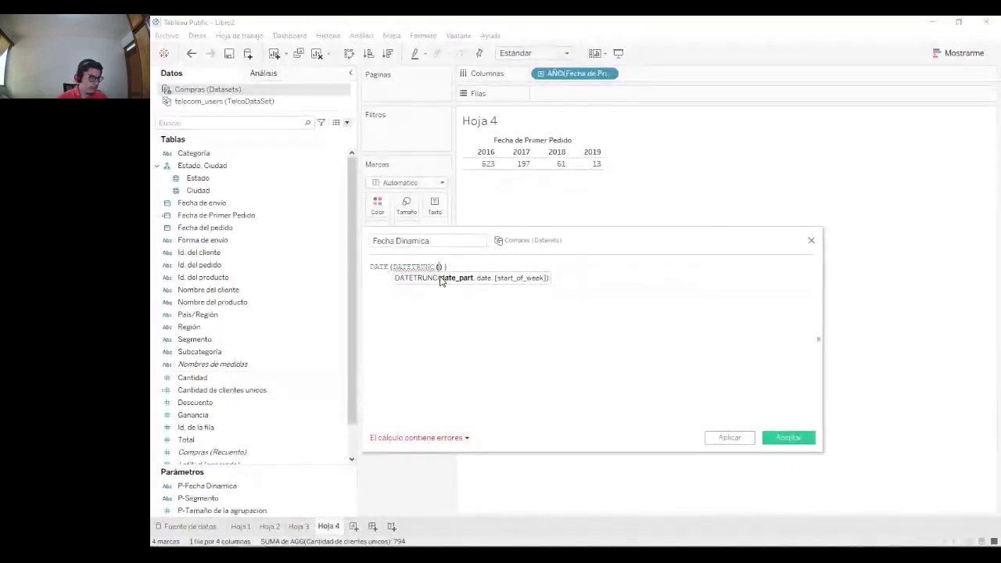
# - Complete DATETRUNC with the P-Fecha Dinamica parameter as date part and Fecha de Primer Pedido as date, and save the calculation
pyautogui.write('p')
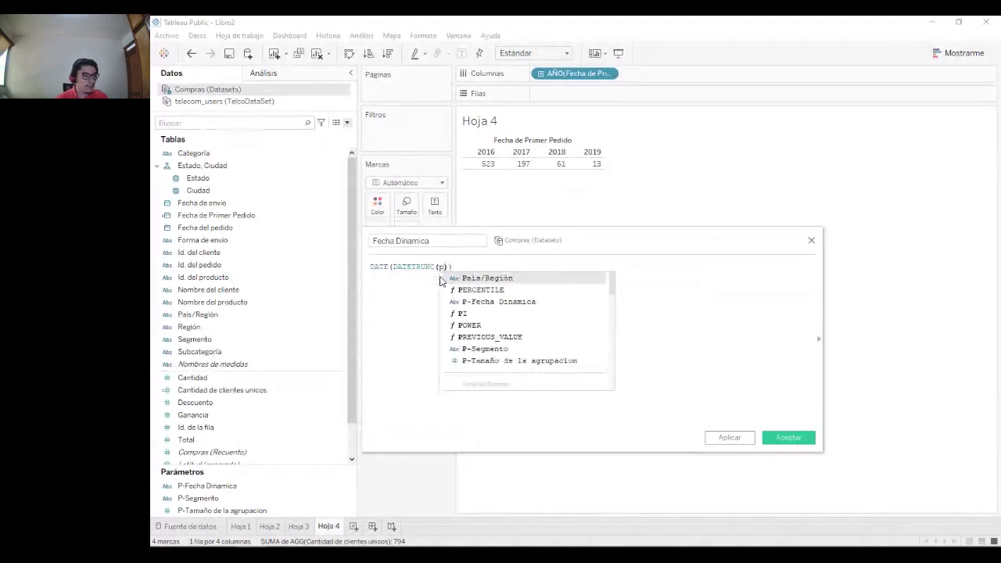
pyautogui.doubleClick(473, 302)
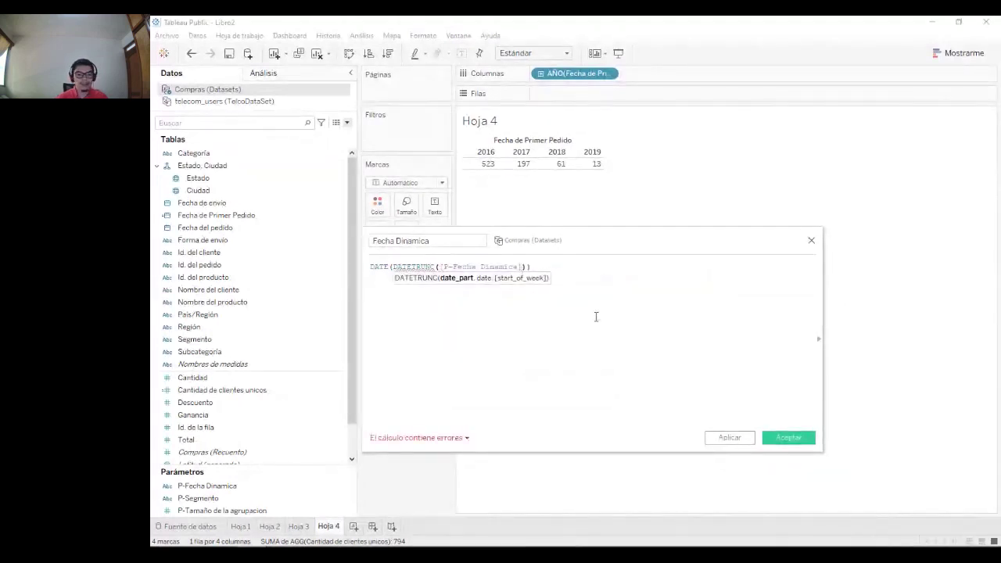
pyautogui.write(',')
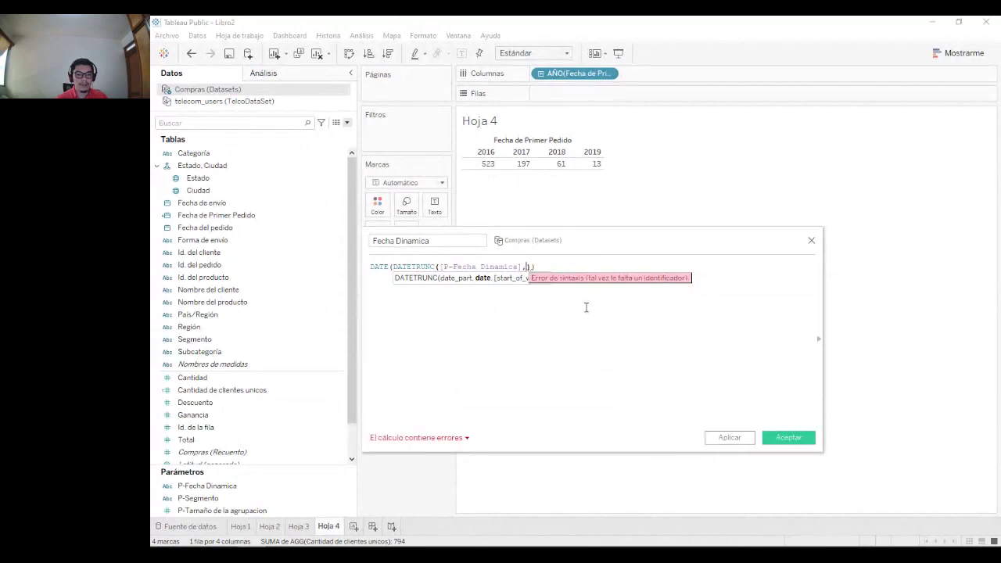
pyautogui.write('fe')
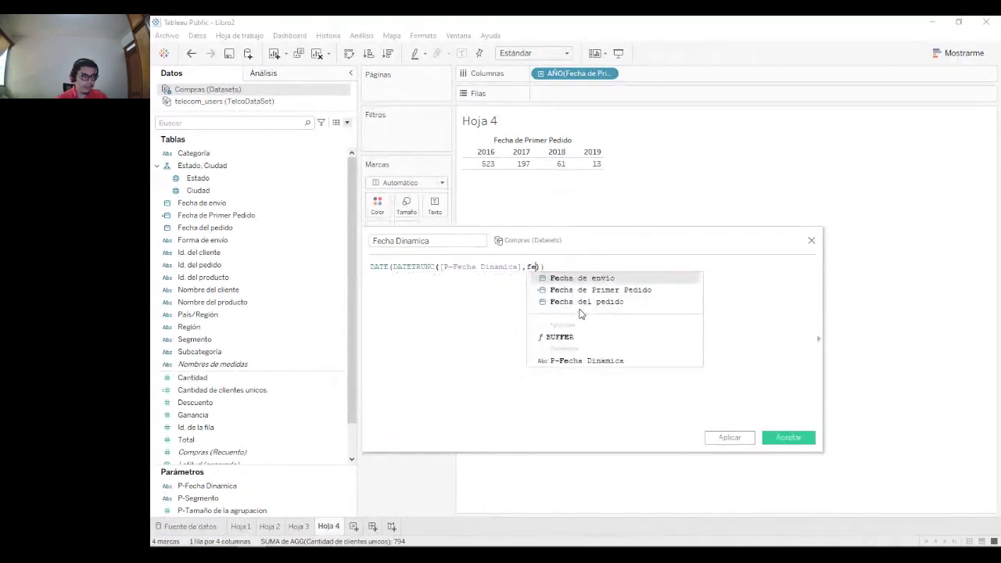
pyautogui.doubleClick(632, 290)
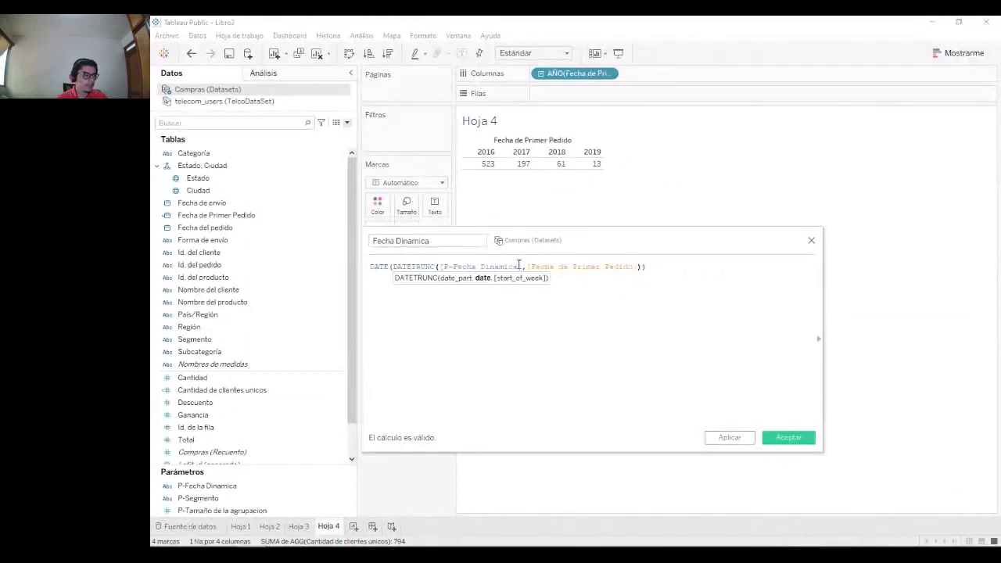
pyautogui.click(797, 446)
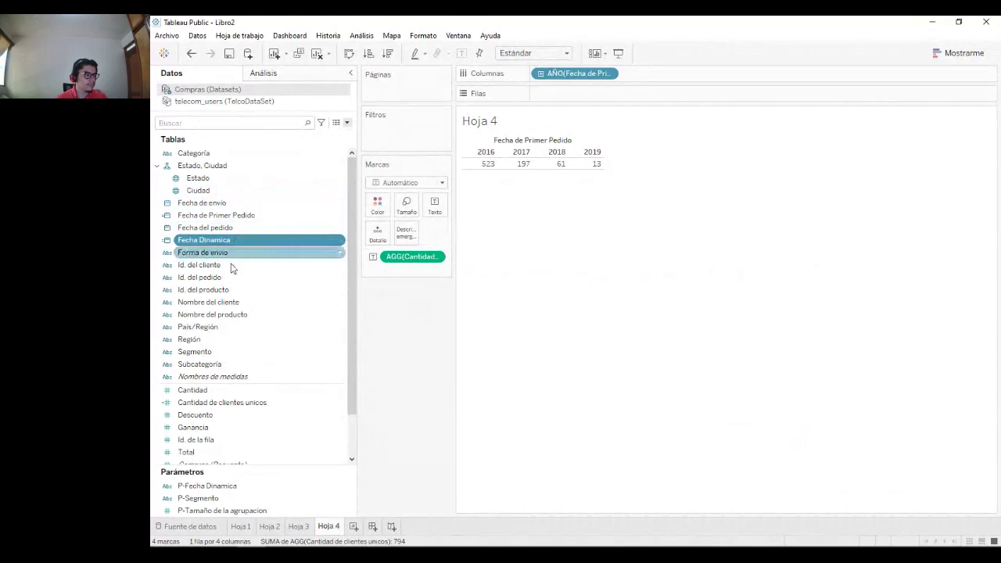
# - Show the P-Fecha Dinamica parameter control on Hoja 4 and place the Fecha Dinamica field in the columns
pyautogui.click(210, 488)
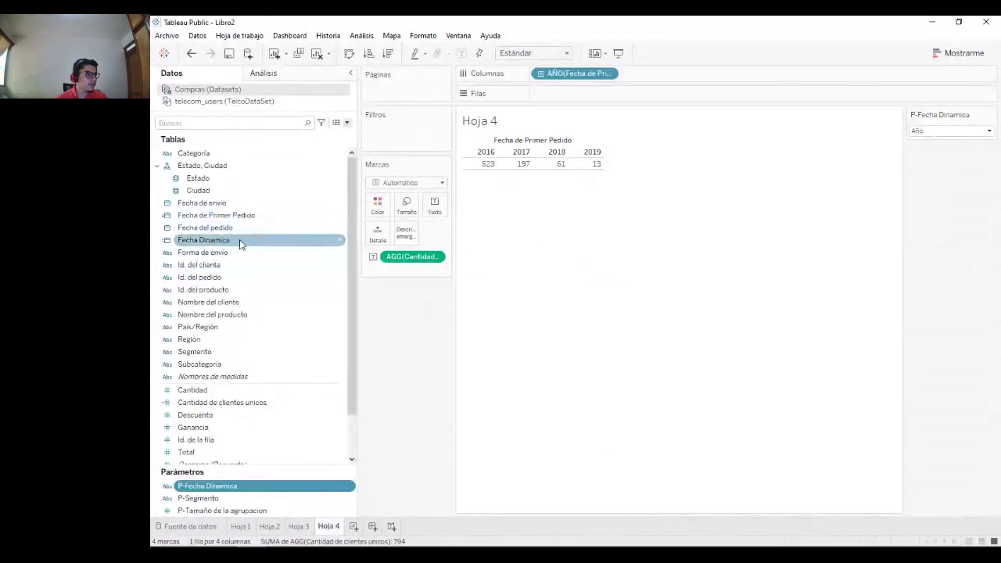
pyautogui.moveTo(240, 243); pyautogui.dragTo(649, 78)
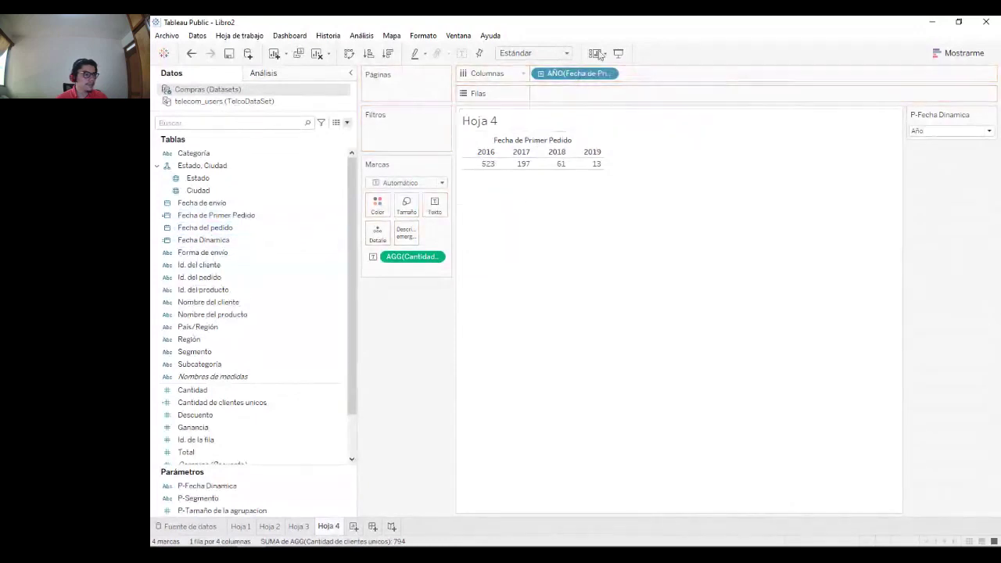
pyautogui.press('super+Down')
pyautogui.press('super+Down')
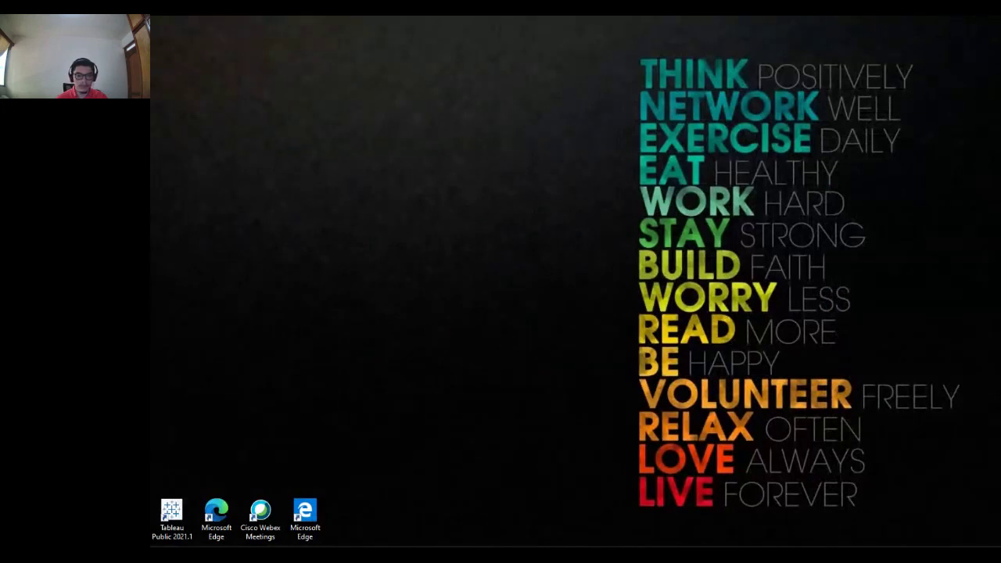
# - Return to Tableau, show the P-Fecha Dinamica control as a single-value list, and try Trimestre and Mes before returning to Año
pyautogui.hotkey('alt', 'Tab')
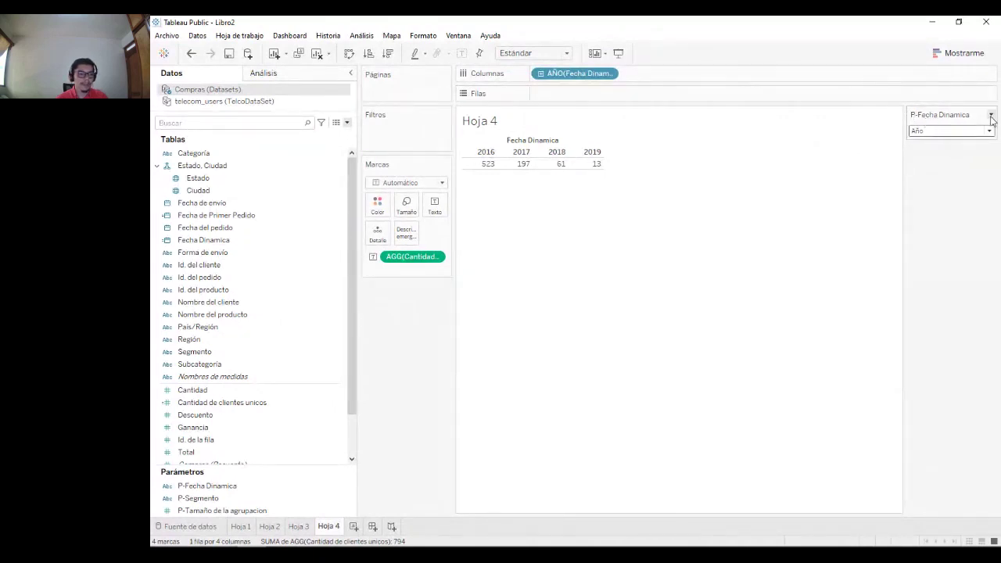
pyautogui.click(950, 131)
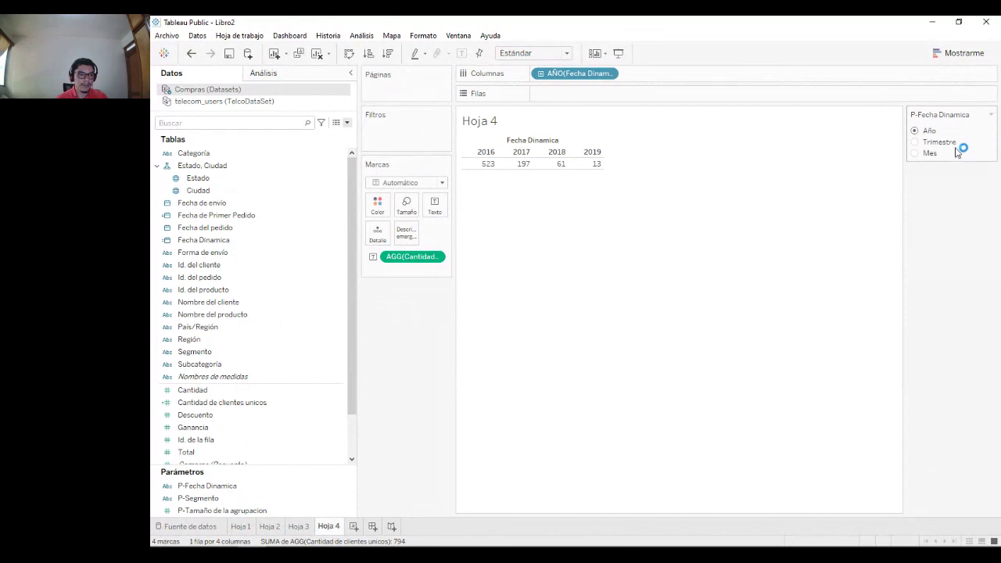
pyautogui.click(930, 142)
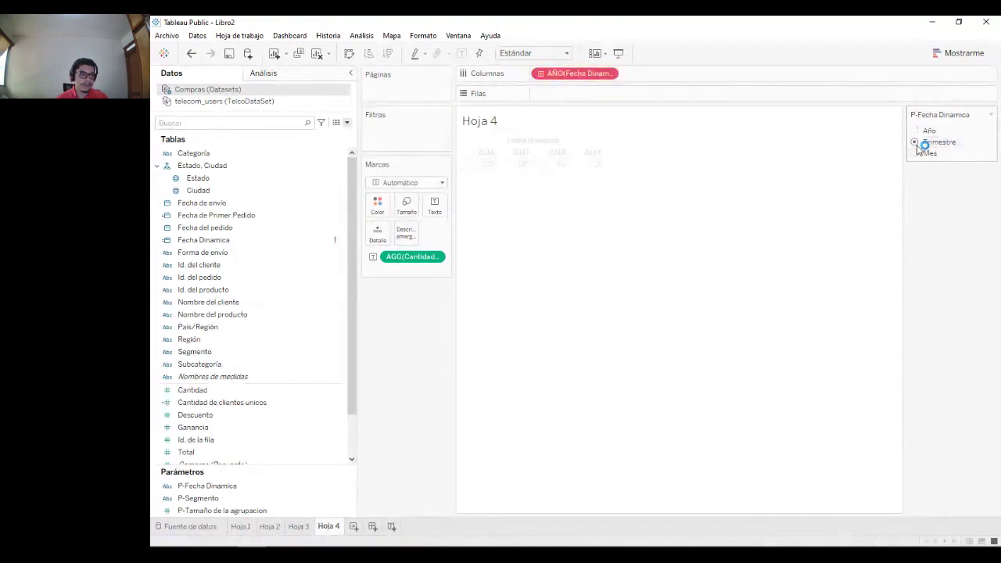
pyautogui.click(914, 152)
pyautogui.click(914, 132)
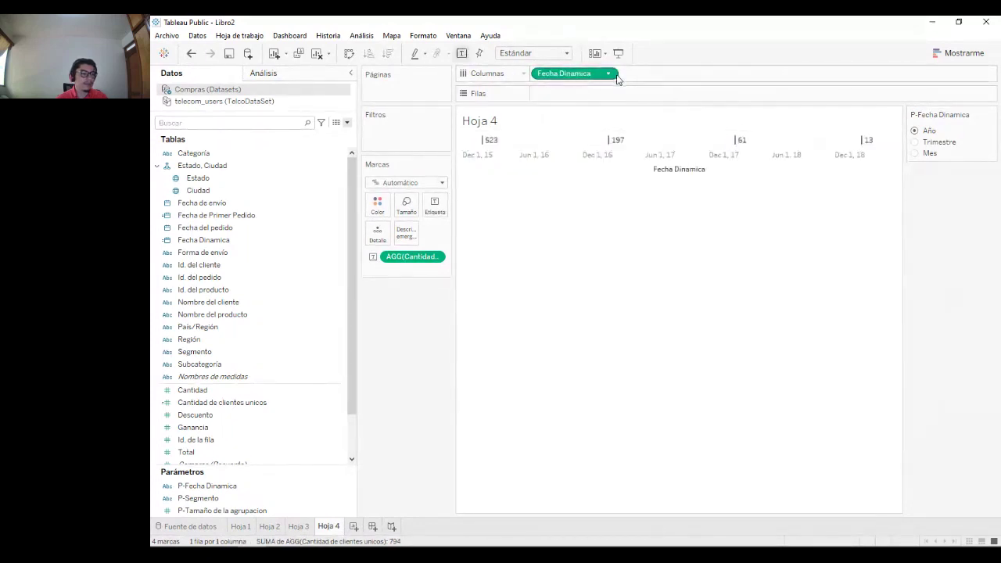
# - Move Cantidad de clientes unicos from the marks to the rows against continuous Fecha Dinamica, and switch the parameter to Mes
pyautogui.moveTo(413, 257); pyautogui.dragTo(433, 263)
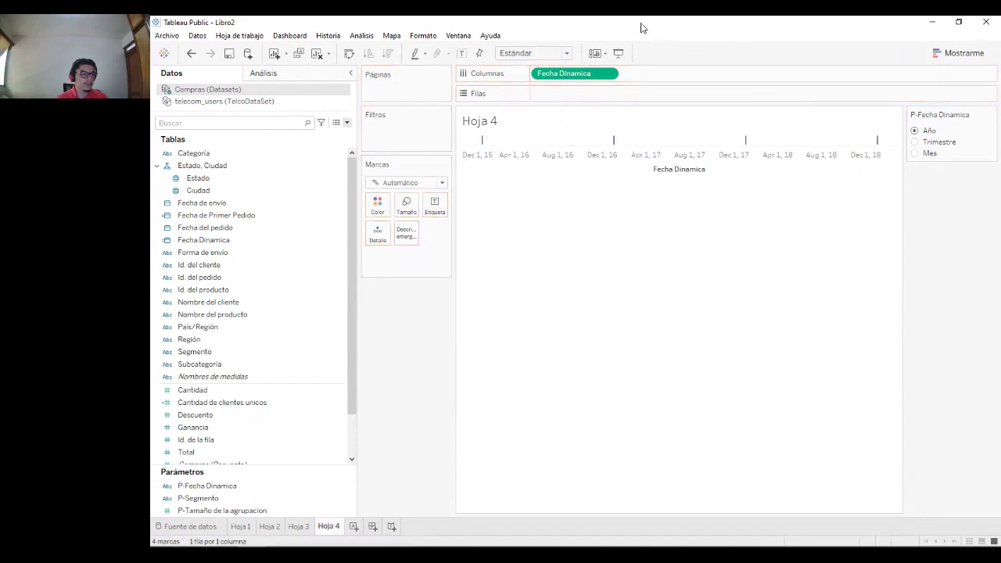
pyautogui.doubleClick(287, 404)
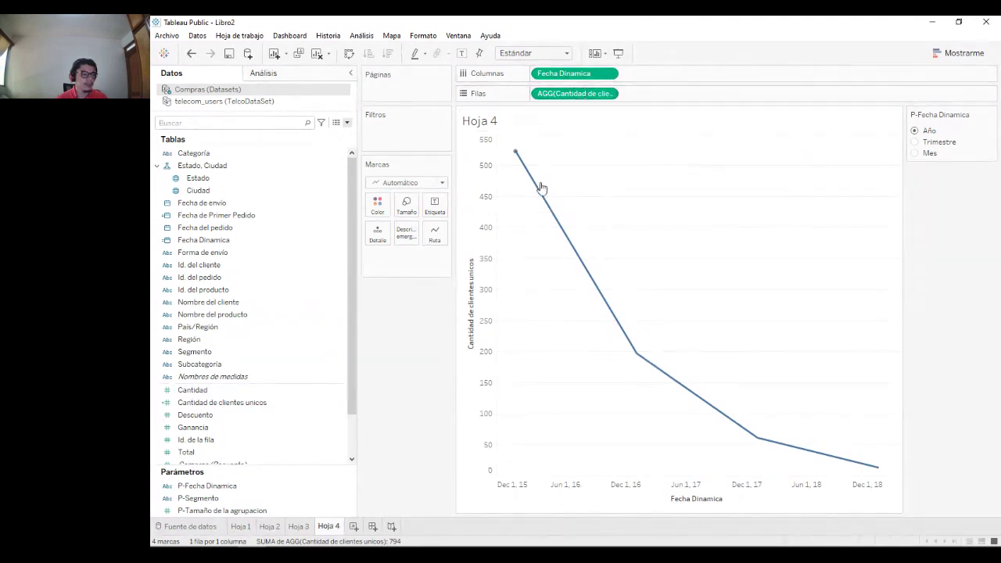
pyautogui.click(920, 144)
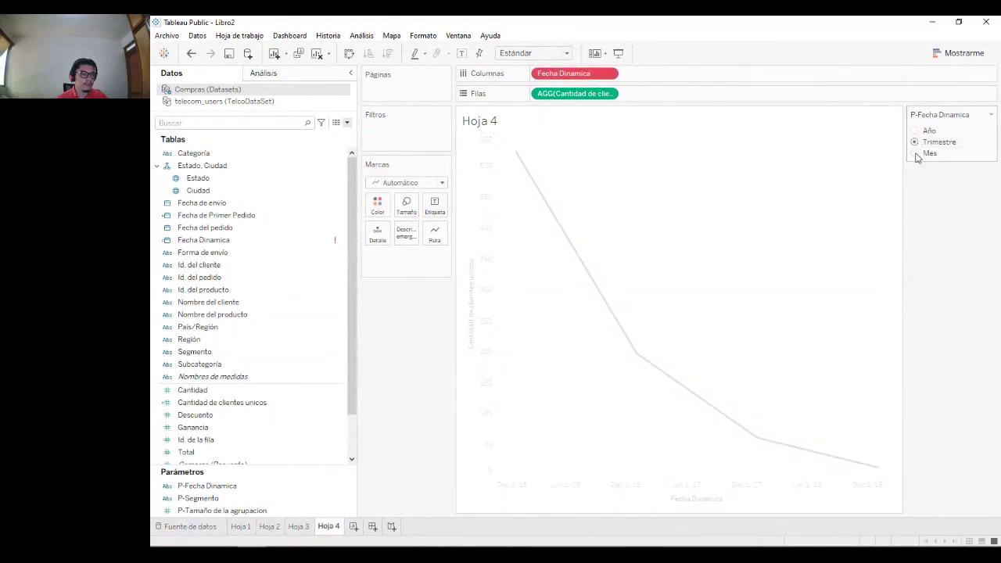
pyautogui.click(916, 155)
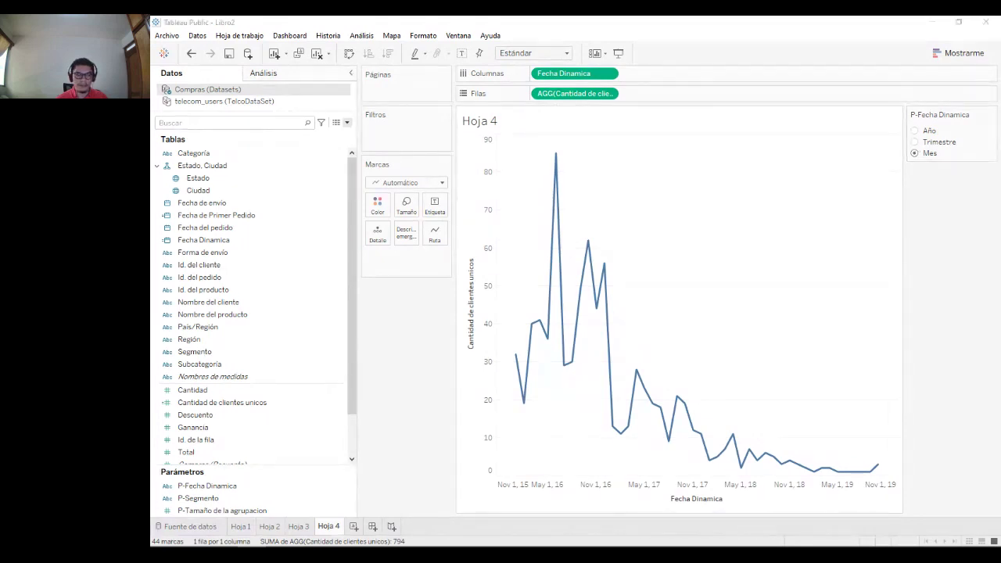
# - Give the Fecha Dinamica axis fixed major tick marks at an interval of 1 year
pyautogui.click(586, 486)
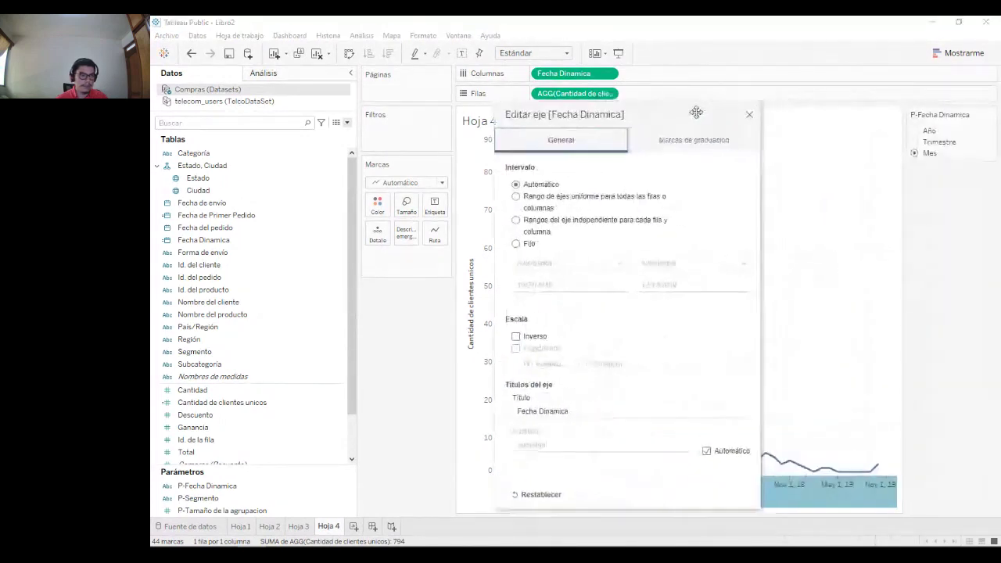
pyautogui.click(677, 147)
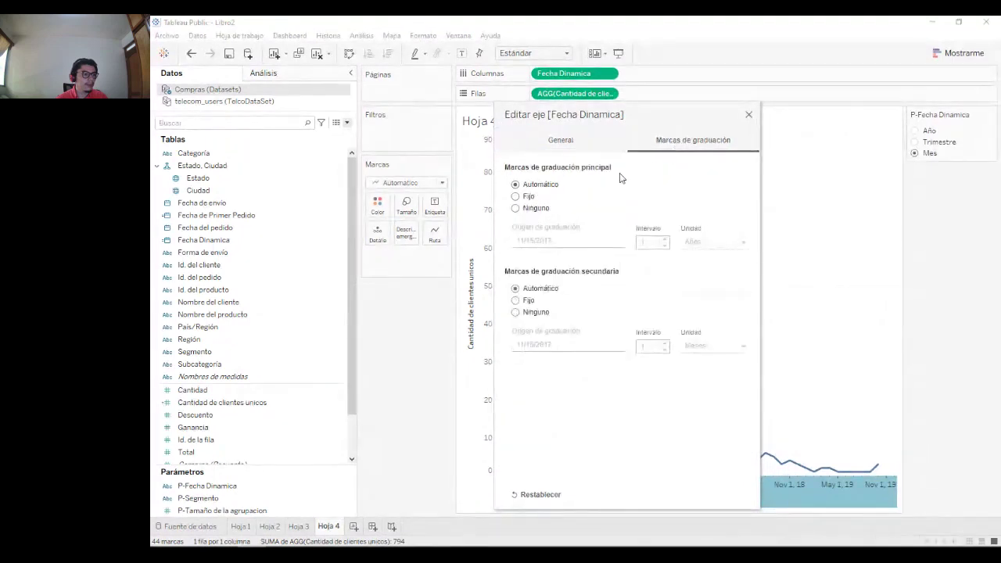
pyautogui.click(528, 197)
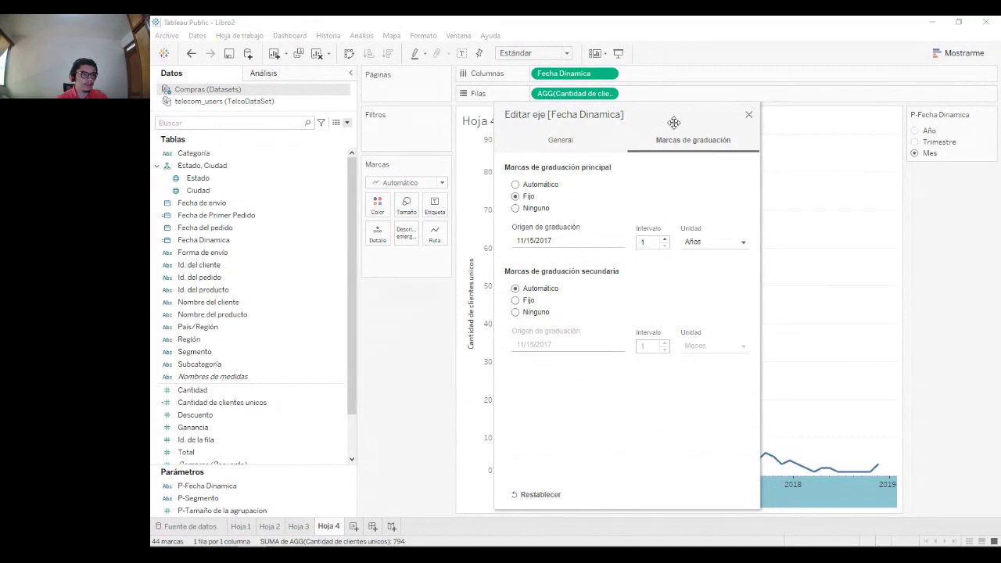
pyautogui.moveTo(675, 123); pyautogui.dragTo(606, 109)
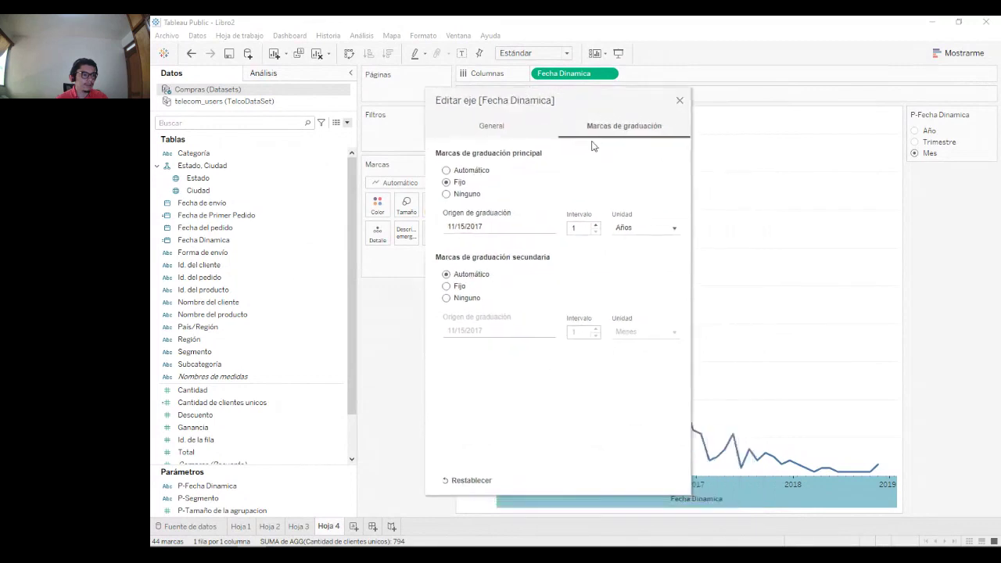
pyautogui.click(679, 102)
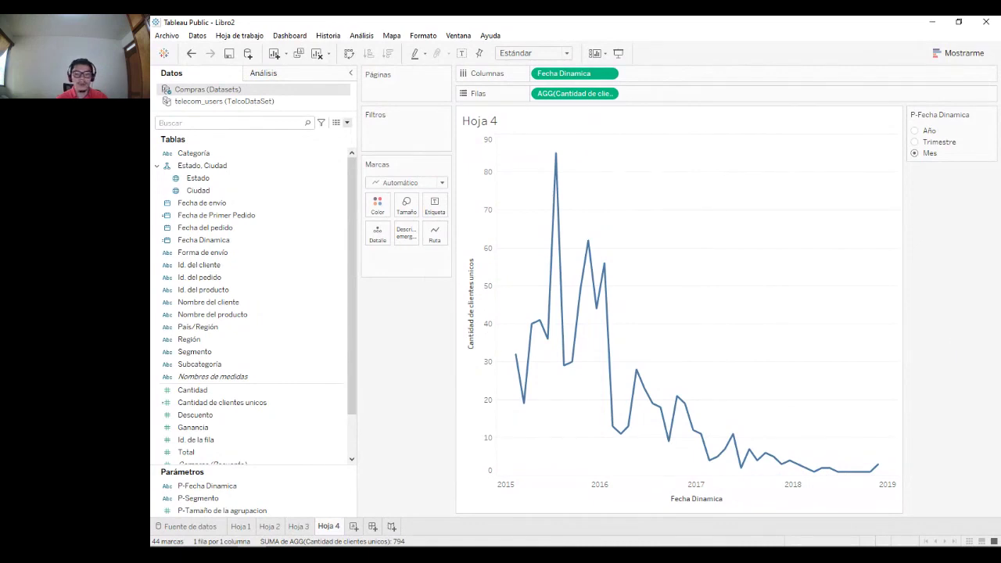
# - Search the fields for "se" and color the line chart by Segmento
pyautogui.click(260, 122)
pyautogui.write('se')
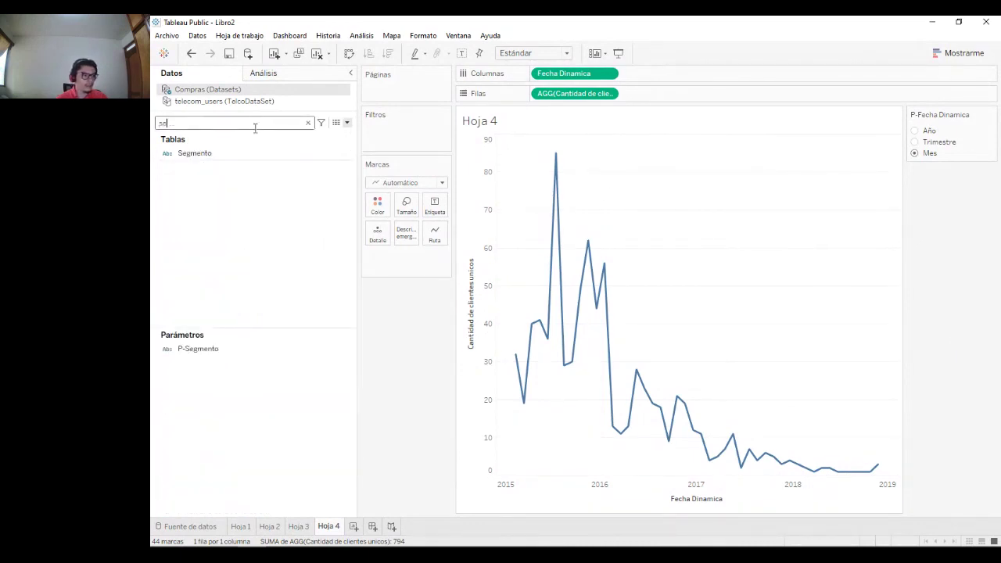
pyautogui.moveTo(235, 155); pyautogui.dragTo(376, 205)
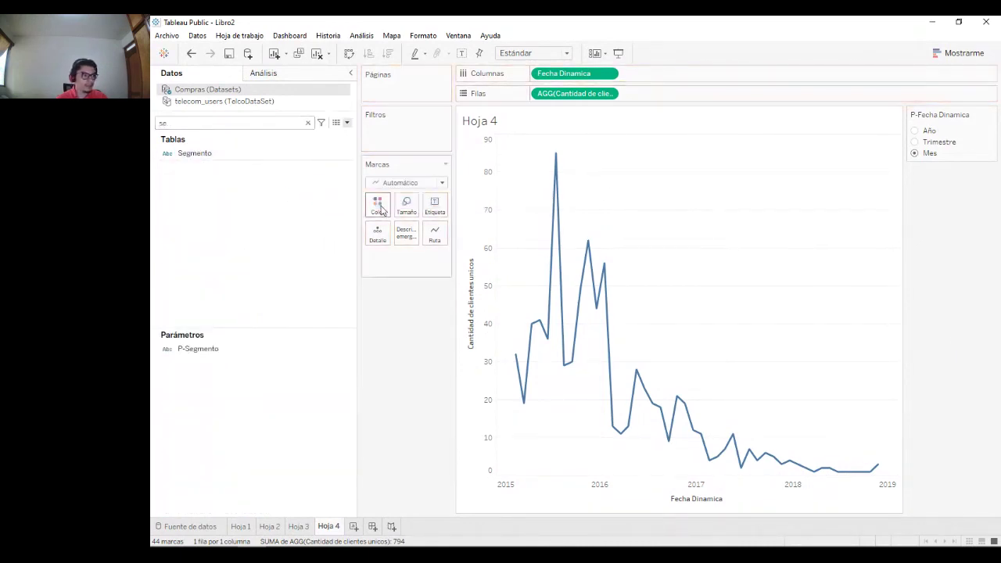
pyautogui.click(280, 152)
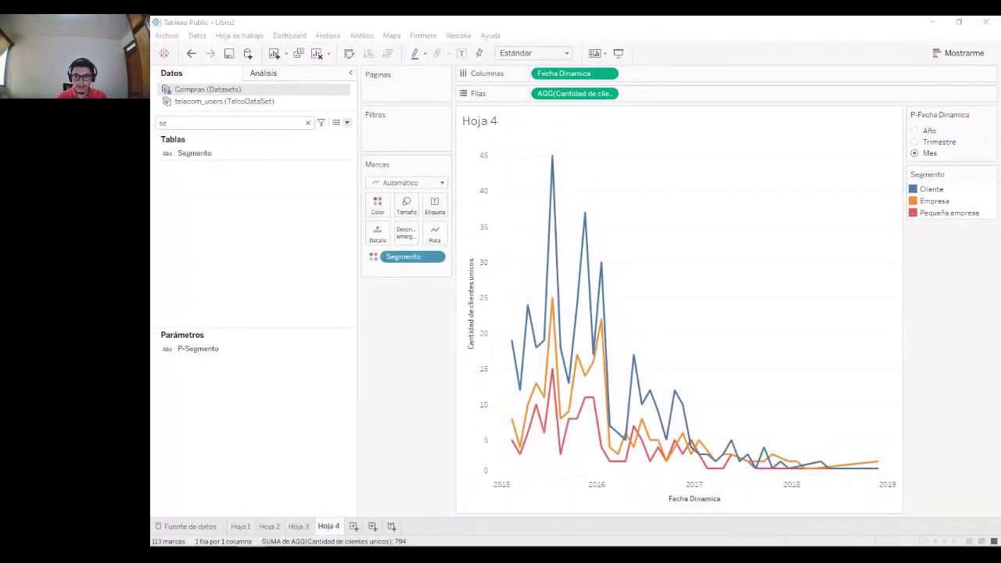
# - Switch to the USER GROUP COMUNIDATOS workbook and set P-Fecha Dinamica to mes on the Adquisición de Clientes dashboard
pyautogui.moveTo(672, 248); pyautogui.dragTo(521, 18)
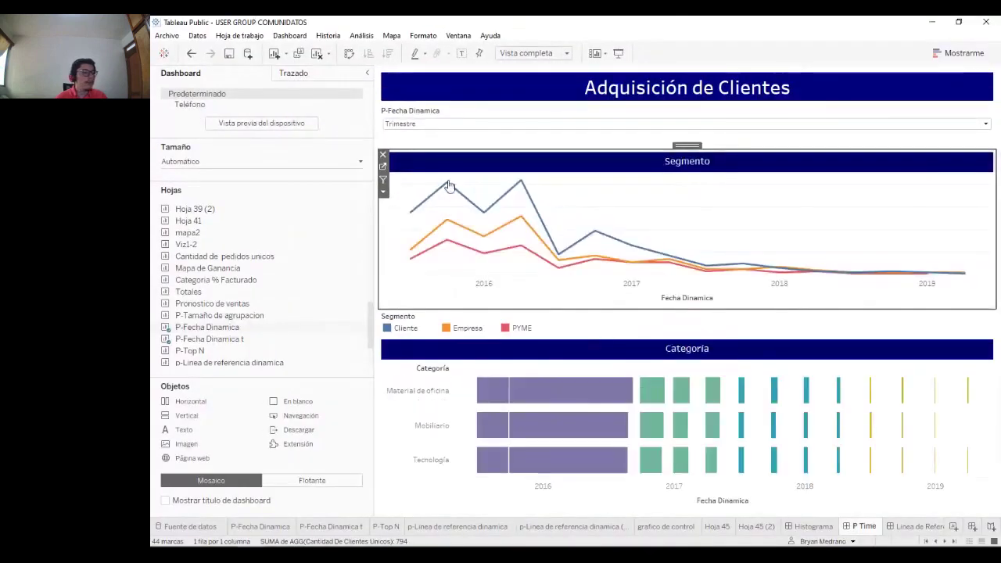
pyautogui.click(457, 123)
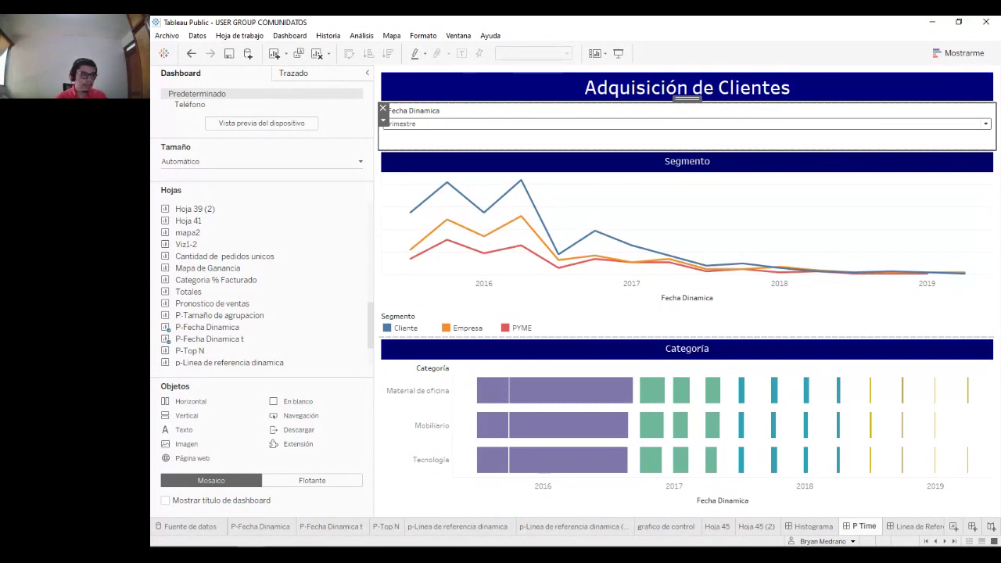
pyautogui.press('Down')
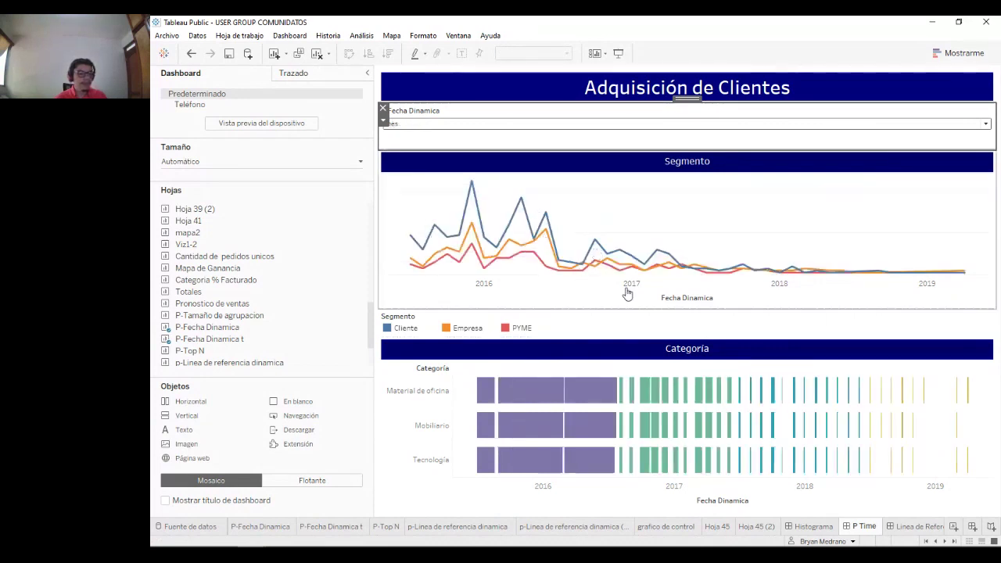
# - Open the Categoría chart's worksheet from the dashboard, examine how it is built, and return to the P Time dashboard
pyautogui.click(679, 354)
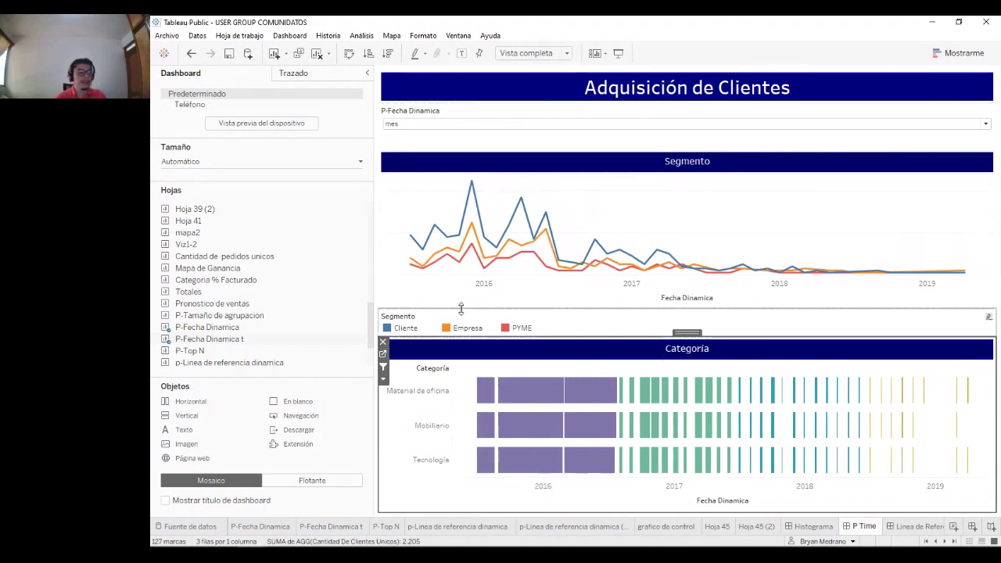
pyautogui.click(384, 354)
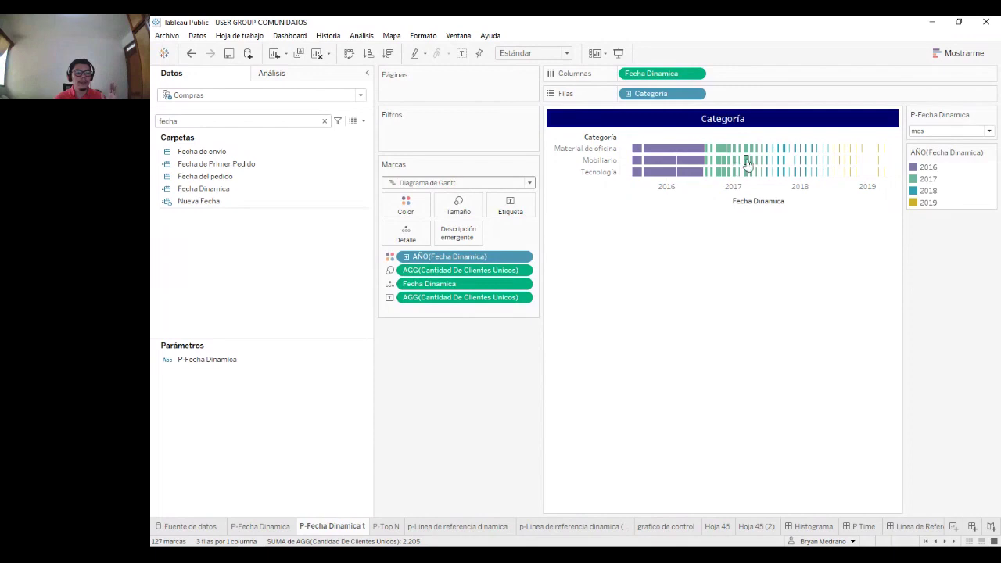
pyautogui.click(863, 526)
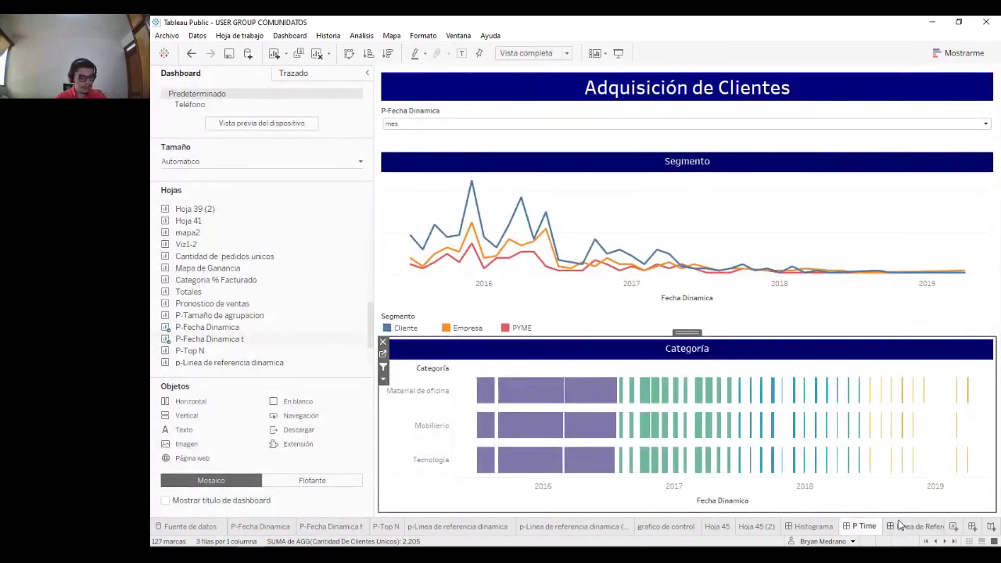
# - Open the Periodo de Clientes worksheet from the Linea de Referencia dashboard with the field search cleared, and examine its reference line's settings
pyautogui.click(908, 526)
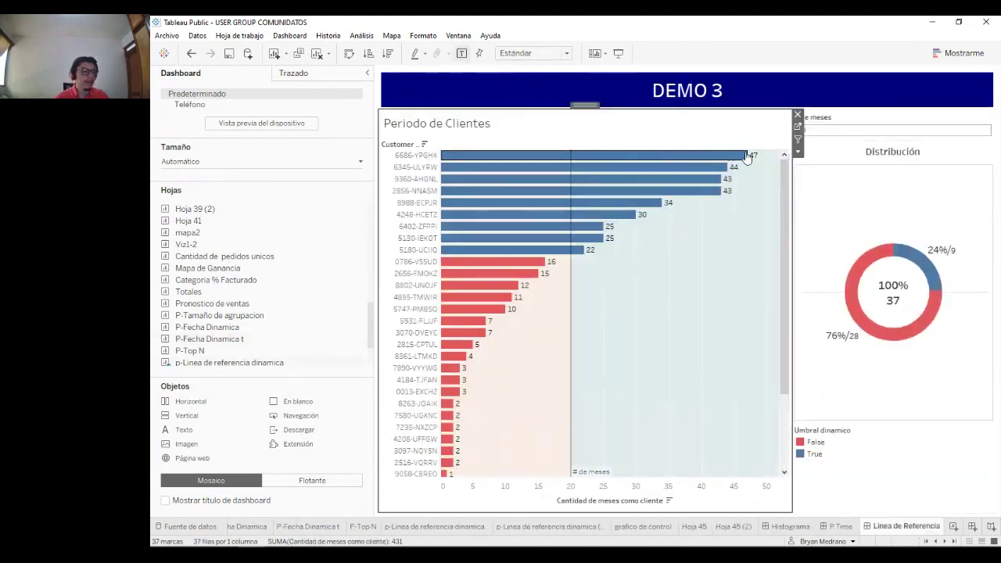
pyautogui.click(798, 127)
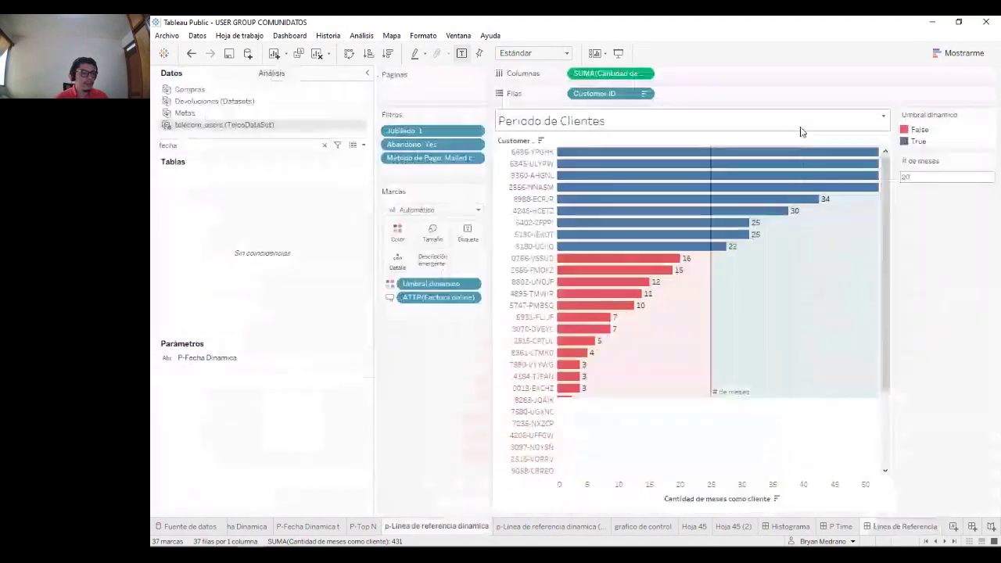
pyautogui.click(325, 146)
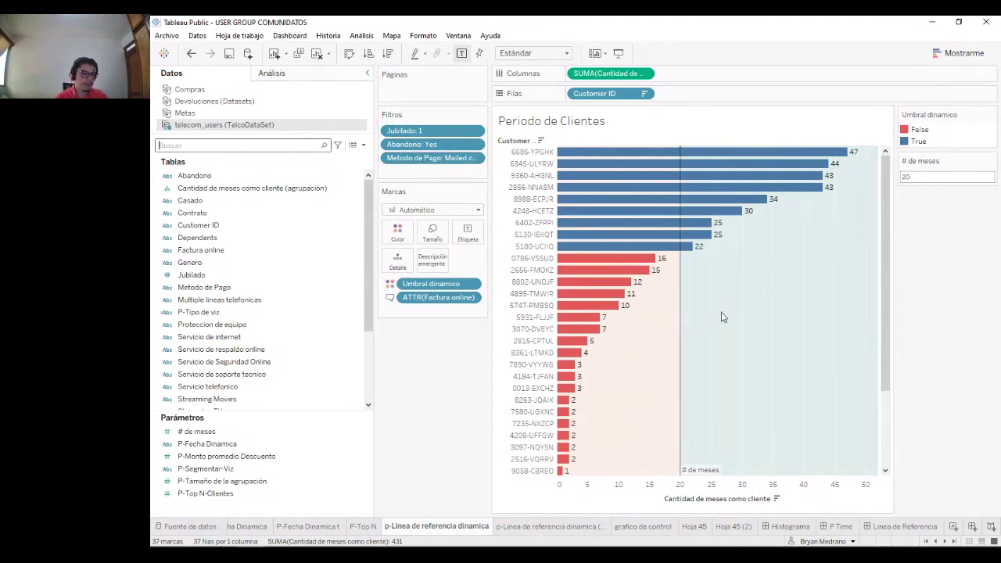
pyautogui.click(681, 314)
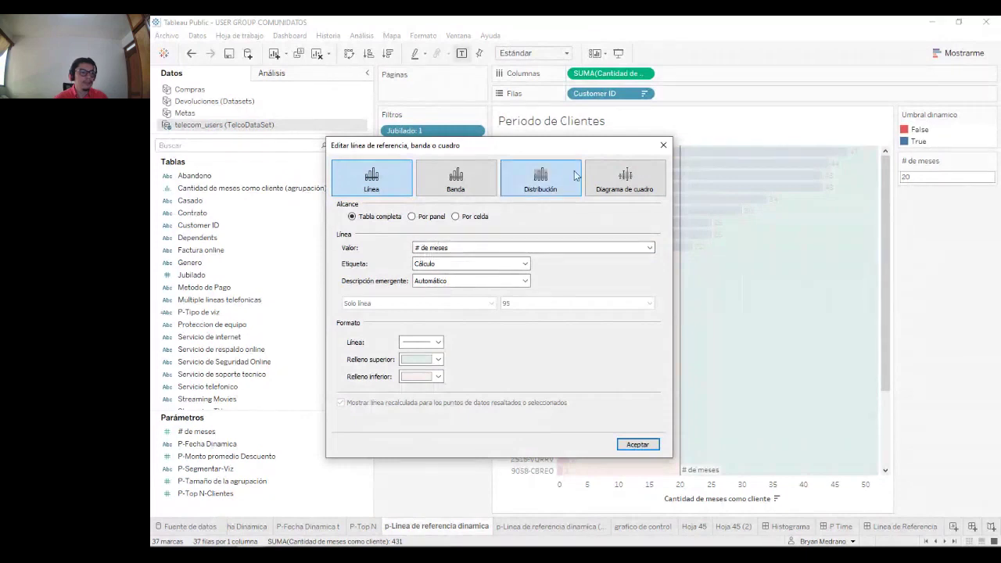
pyautogui.click(663, 145)
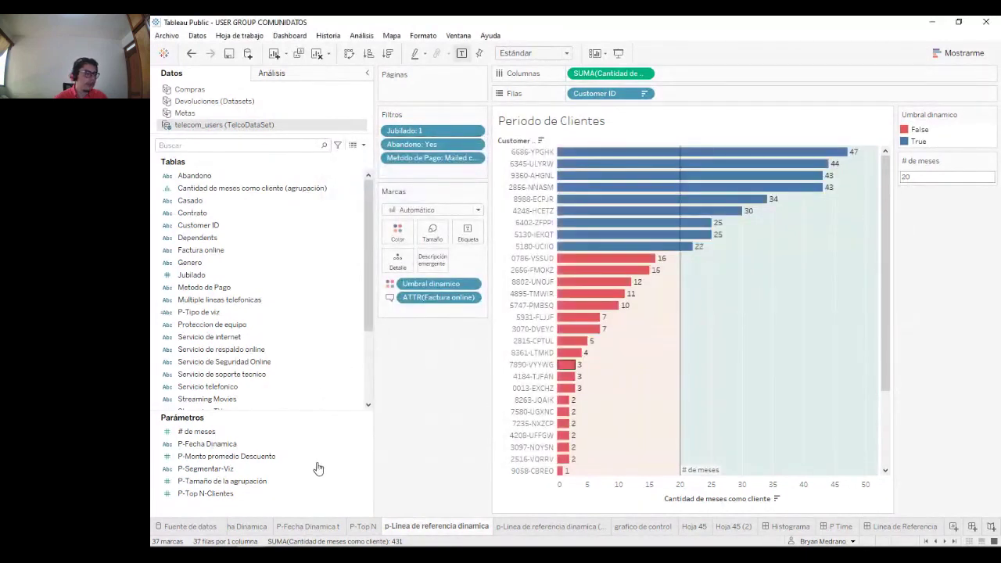
# - Examine the # de meses parameter's definition without changing it, and set the parameter's value to 25
pyautogui.click(204, 431)
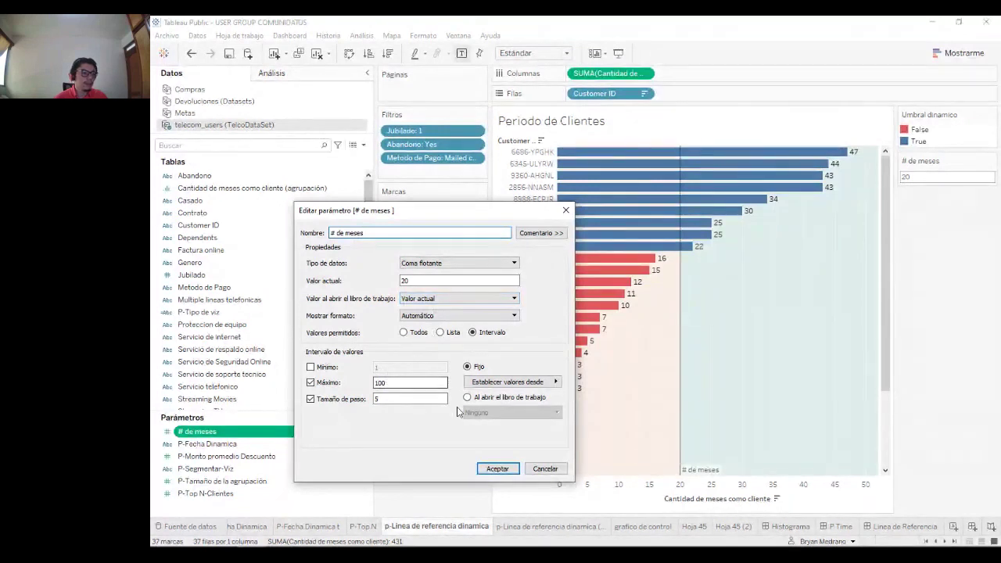
pyautogui.click(545, 468)
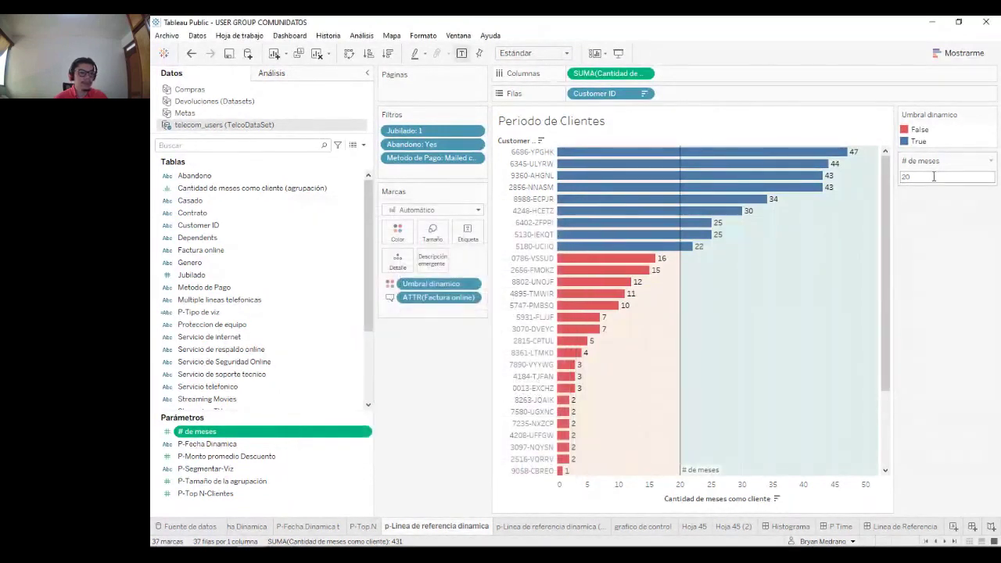
pyautogui.write('25')
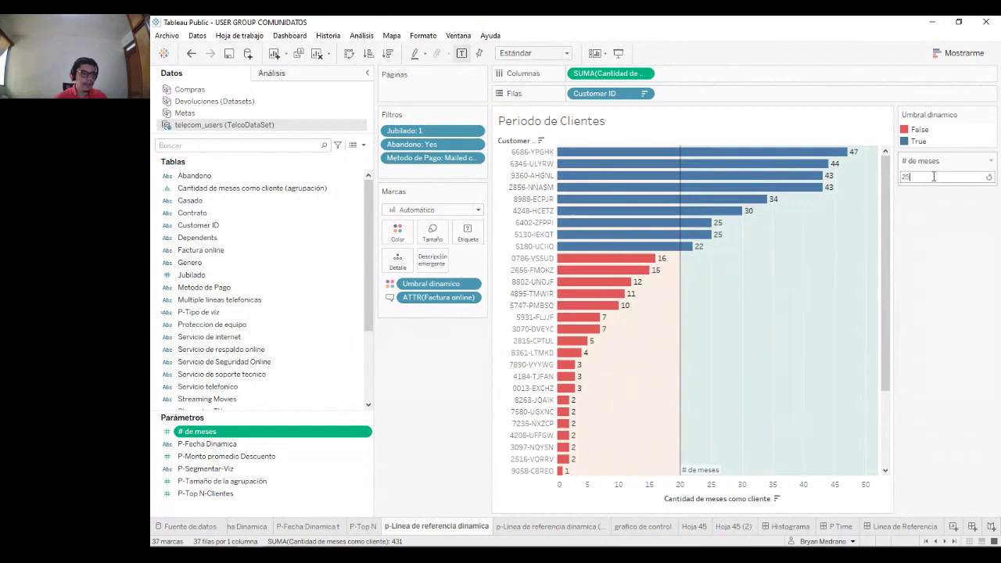
pyautogui.click(800, 236)
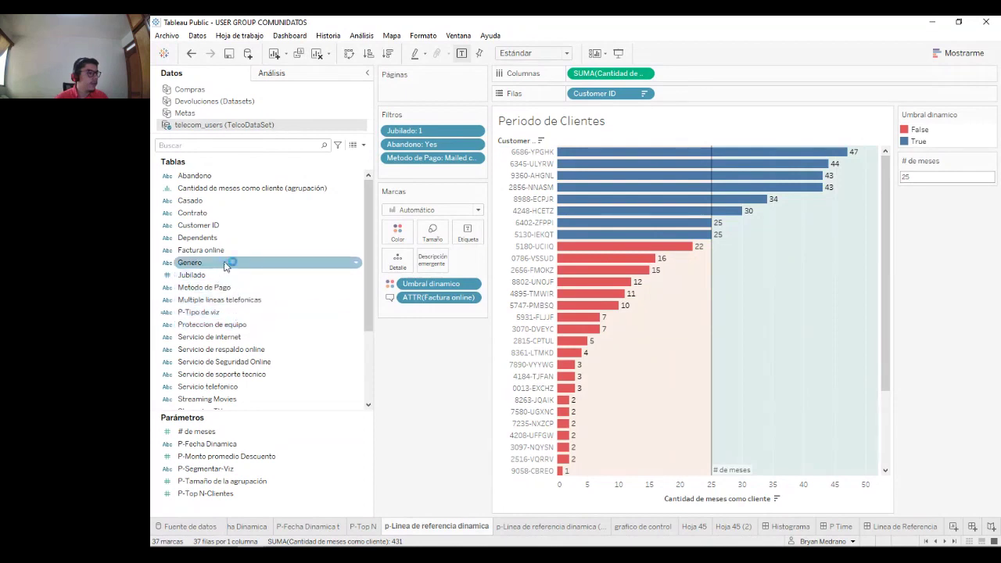
# - Search the fields for "umb", examine the Umbral dinamico formula, and return to the Linea de Referencia dashboard
pyautogui.click(227, 146)
pyautogui.write('umb')
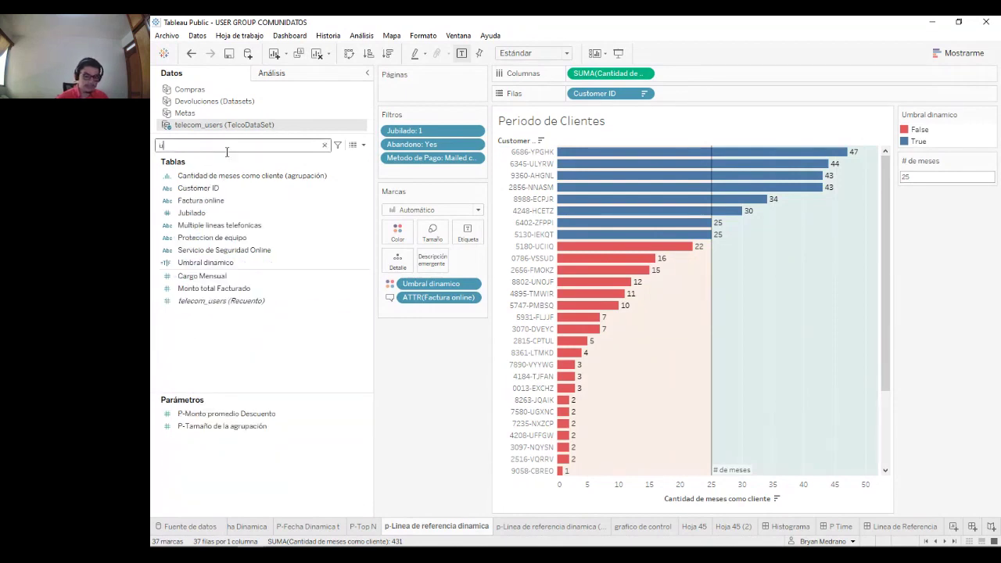
pyautogui.click(244, 175)
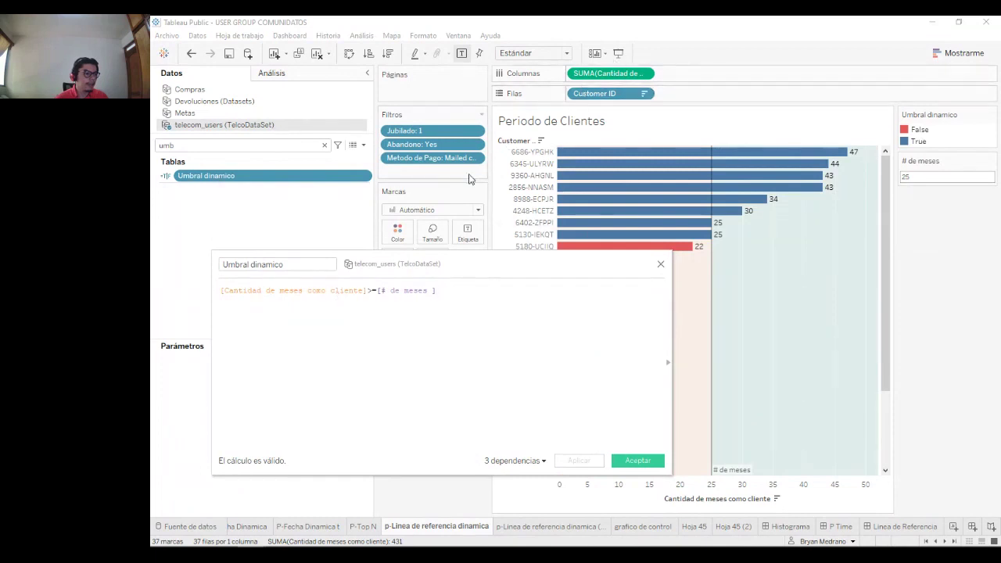
pyautogui.moveTo(469, 268); pyautogui.dragTo(530, 334)
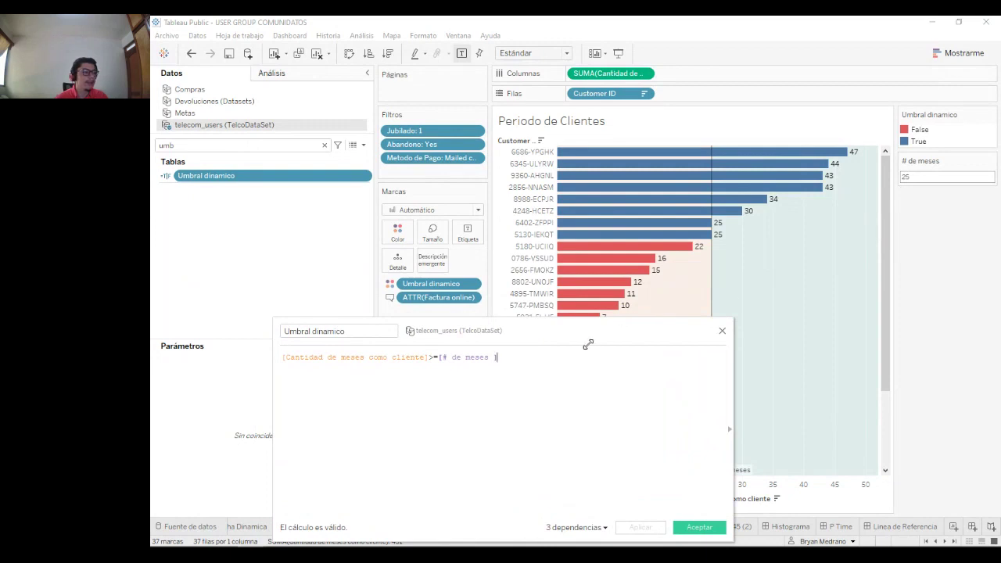
pyautogui.moveTo(584, 339); pyautogui.dragTo(579, 297)
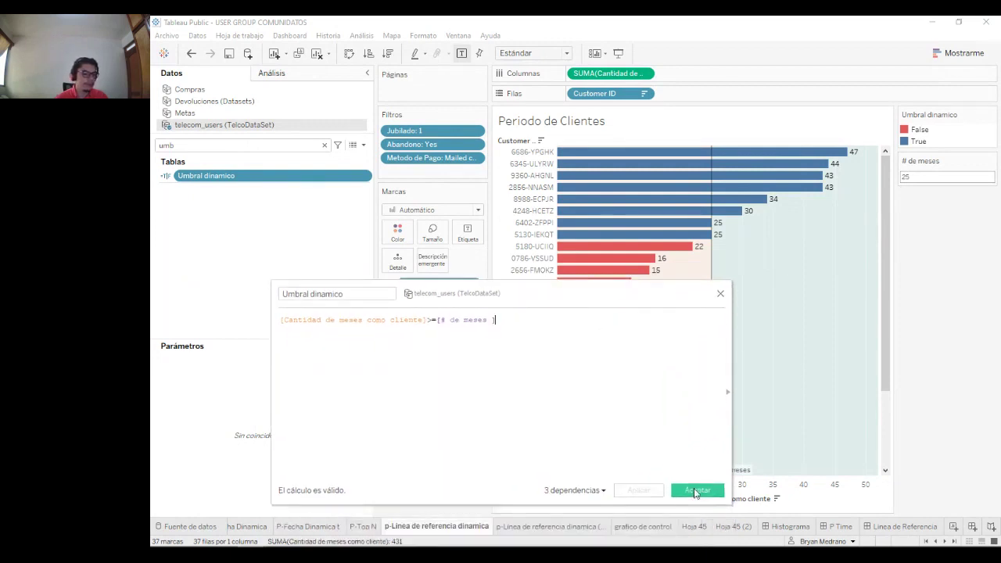
pyautogui.click(720, 295)
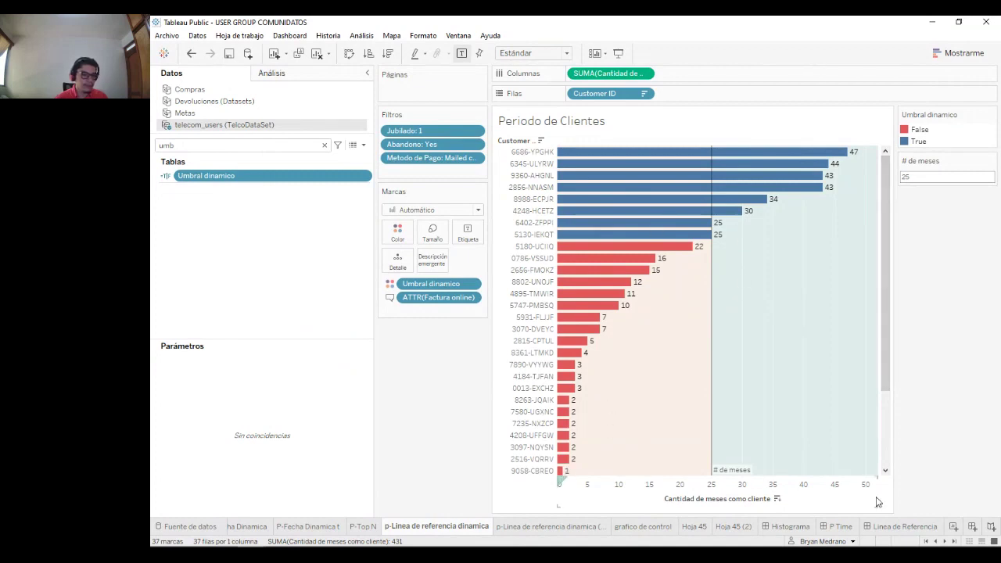
pyautogui.click(875, 527)
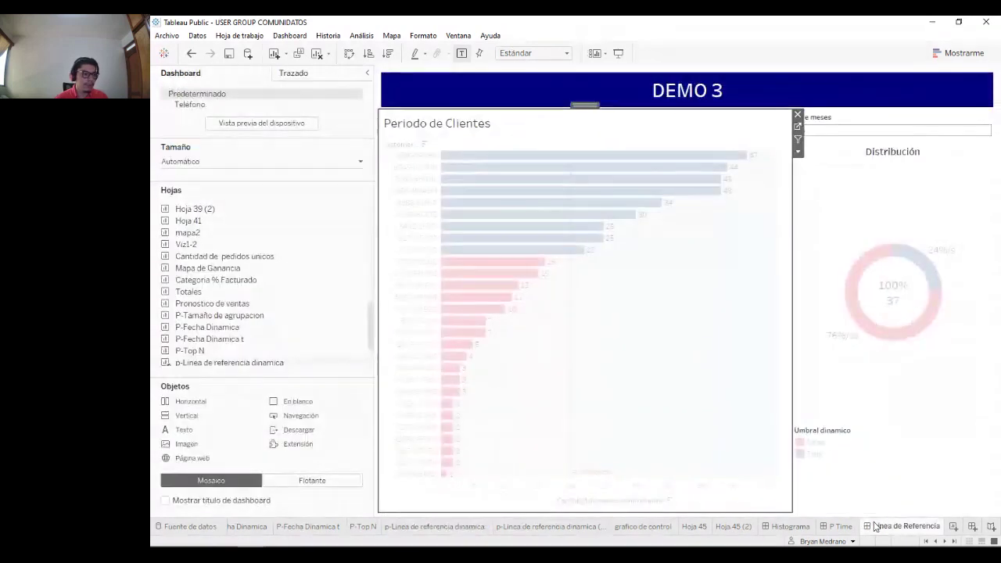